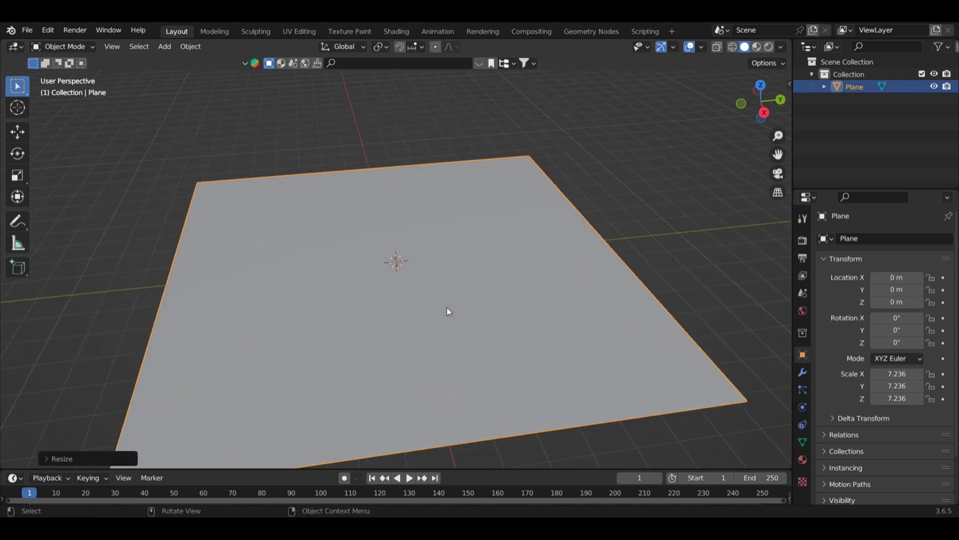
Scale the plane up uniformly to about 7.8 on all axes
{"action": "key", "text": "s"}
{"action": "left_click", "coordinate": [454, 307]}
{"action": "scroll", "coordinate": [687, 316], "scroll_direction": "down", "scroll_amount": 4}
Add a Subdivision Surface modifier to the plane, set it to Simple with viewport level 6, and apply it
{"action": "left_click", "coordinate": [802, 372]}
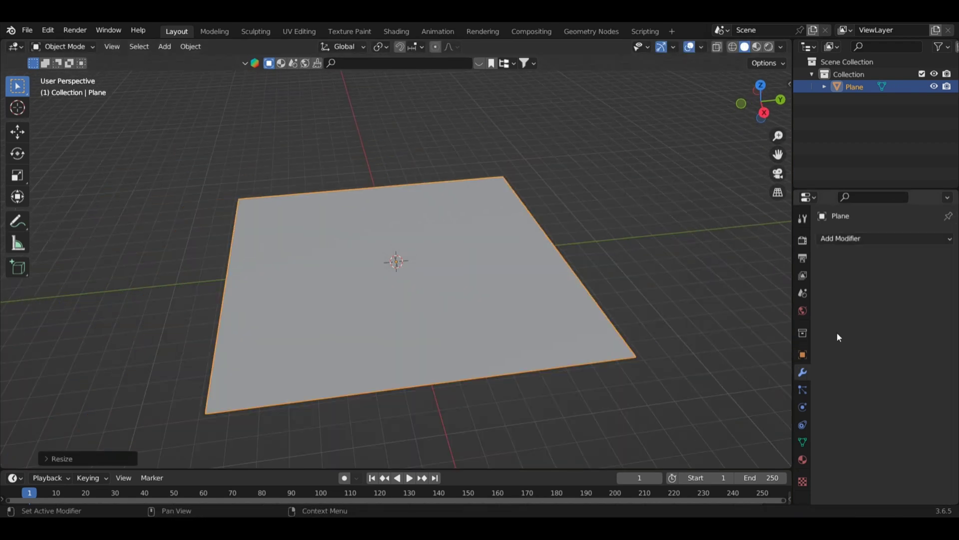
{"action": "left_click", "coordinate": [853, 240]}
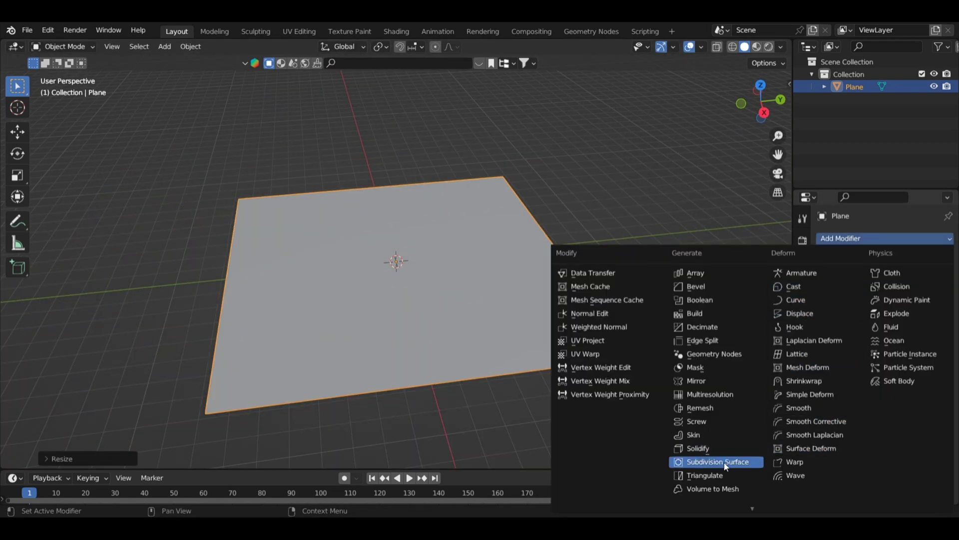
{"action": "left_click", "coordinate": [699, 464]}
{"action": "left_click", "coordinate": [938, 281]}
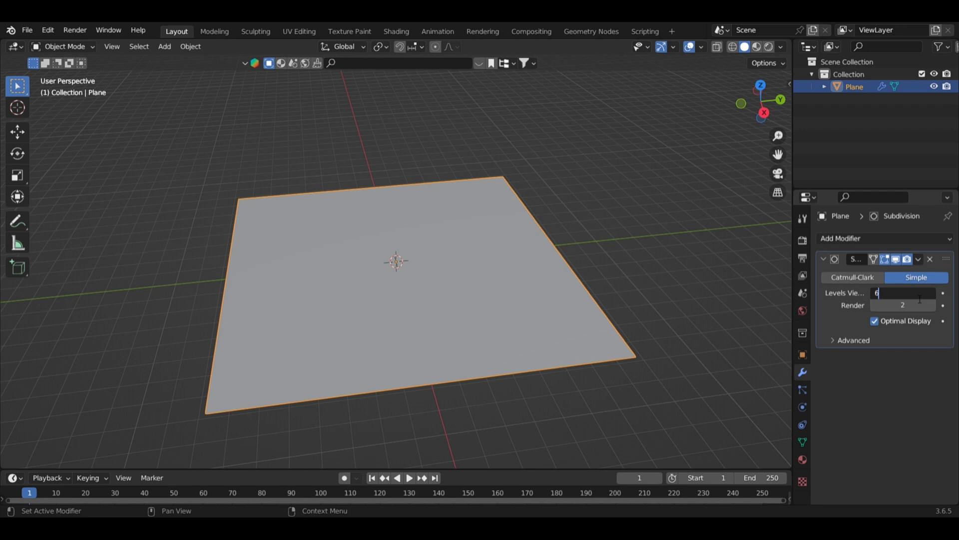
{"action": "key", "text": "Return"}
{"action": "key", "text": "ctrl+a"}
Add another Subdivision Surface modifier to the plane for a finer mesh and apply it
{"action": "left_click", "coordinate": [877, 239]}
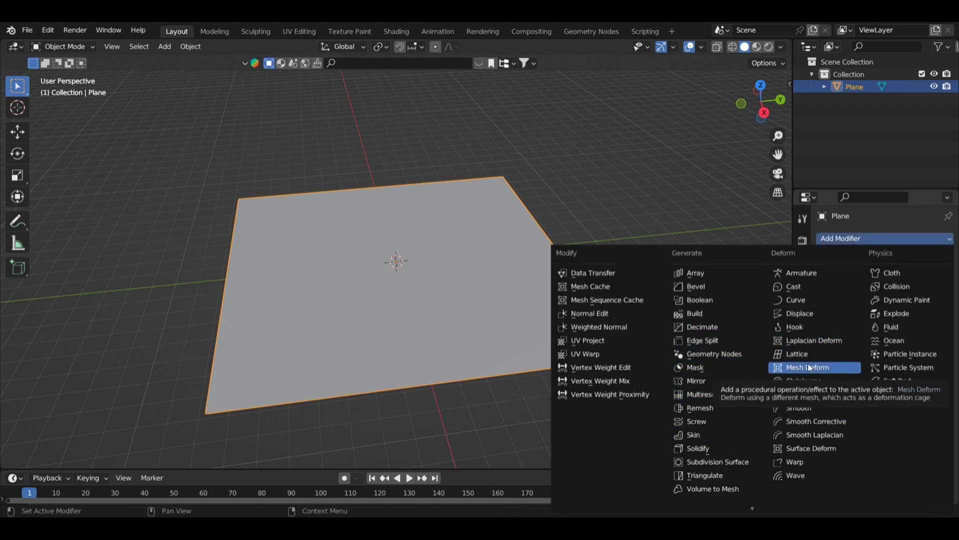
{"action": "left_click", "coordinate": [715, 462]}
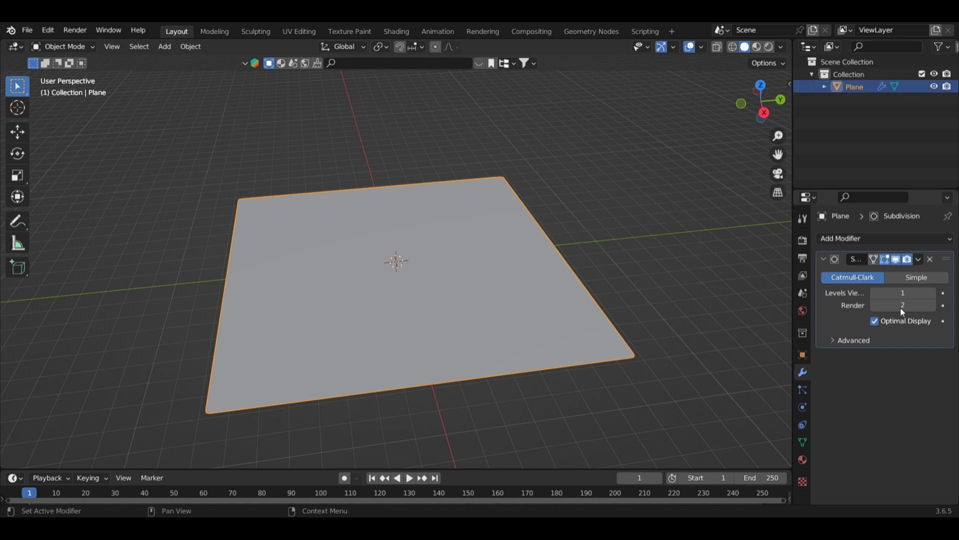
{"action": "double_click", "coordinate": [907, 294]}
{"action": "key", "text": "ctrl+a"}
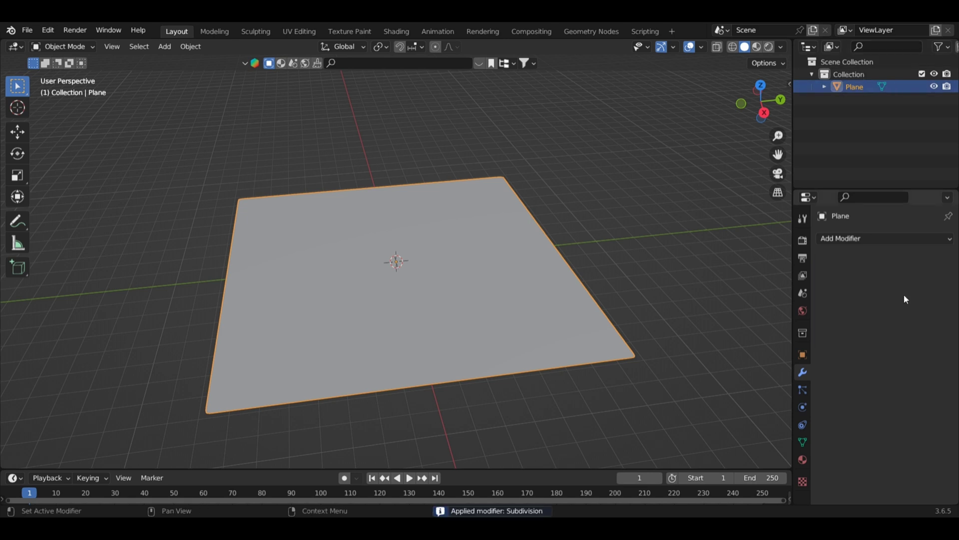
Add a Displace modifier to the plane, create a new texture for it and open the texture's settings
{"action": "mouse_move", "coordinate": [793, 156]}
{"action": "left_mouse_down"}
{"action": "mouse_move", "coordinate": [775, 156]}
{"action": "mouse_move", "coordinate": [829, 156]}
{"action": "mouse_move", "coordinate": [797, 156]}
{"action": "left_mouse_up"}
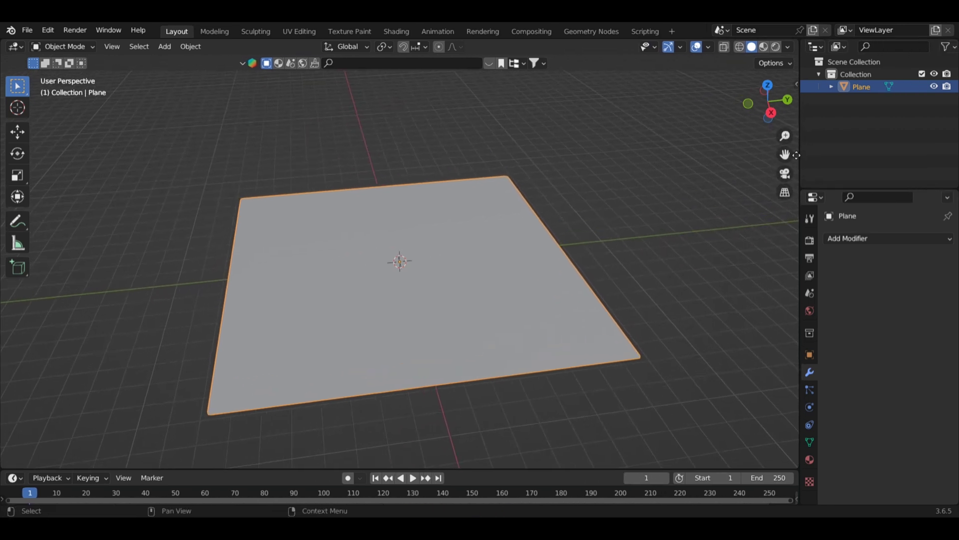
{"action": "left_click", "coordinate": [915, 237]}
{"action": "left_click", "coordinate": [798, 314]}
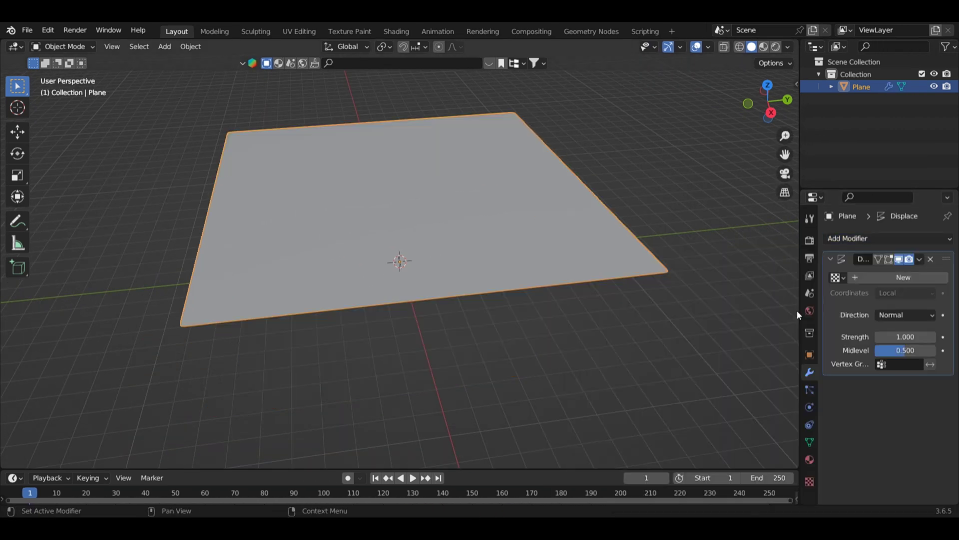
{"action": "left_click", "coordinate": [891, 277]}
{"action": "left_click", "coordinate": [943, 277]}
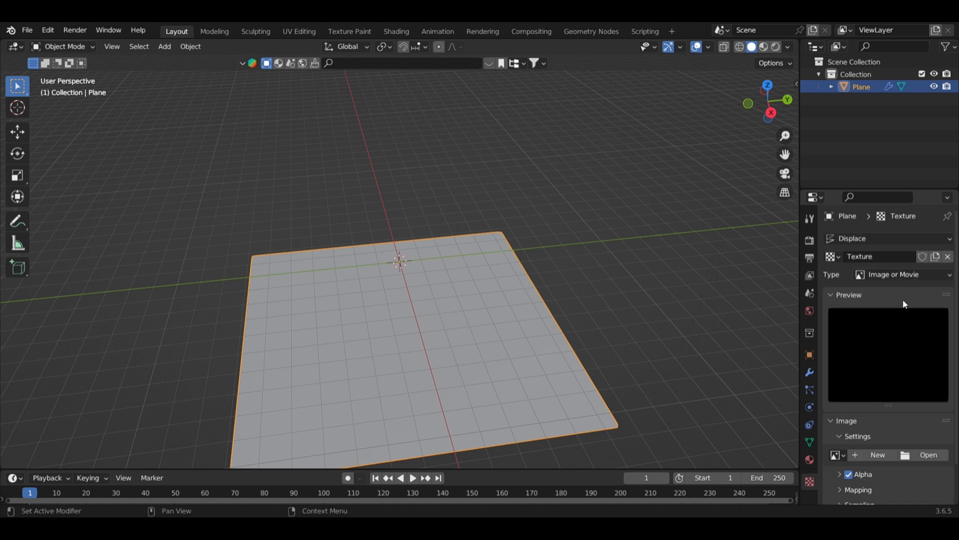
Switch the displacement texture to a procedural noise type and return to the Displace modifier settings
{"action": "left_click", "coordinate": [900, 275]}
{"action": "left_click", "coordinate": [895, 310]}
{"action": "scroll", "coordinate": [905, 442], "scroll_direction": "down", "scroll_amount": 3}
{"action": "mouse_move", "coordinate": [905, 434]}
{"action": "left_mouse_down"}
{"action": "mouse_move", "coordinate": [889, 434]}
{"action": "mouse_move", "coordinate": [914, 433]}
{"action": "mouse_move", "coordinate": [905, 433]}
{"action": "left_mouse_up"}
{"action": "left_click", "coordinate": [810, 373]}
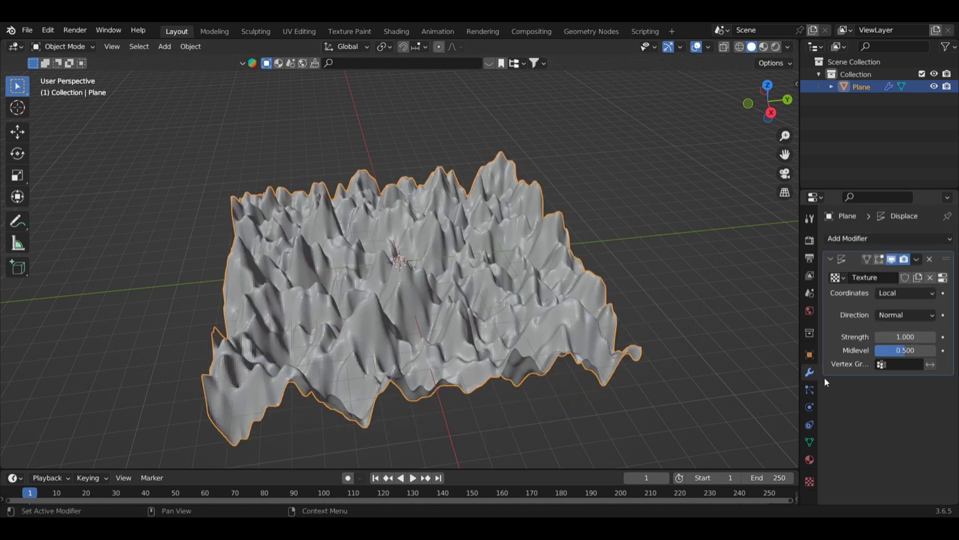
Set the Displace modifier's strength to 0.05
{"action": "left_click", "coordinate": [916, 342]}
{"action": "type", "text": "0.05"}
{"action": "key", "text": "Return"}
{"action": "scroll", "coordinate": [356, 248], "scroll_direction": "up", "scroll_amount": 3}
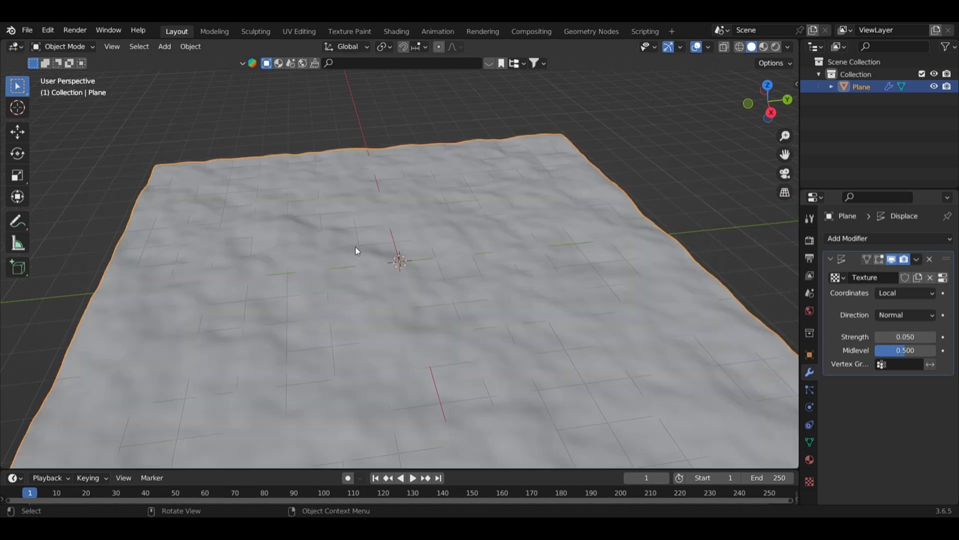
{"action": "middle_click_drag", "start_coordinate": [406, 288], "coordinate": [400, 265]}
Set the Displace modifier's strength to 0.04 and deselect the plane
{"action": "left_click", "coordinate": [919, 339]}
{"action": "type", "text": "0."}
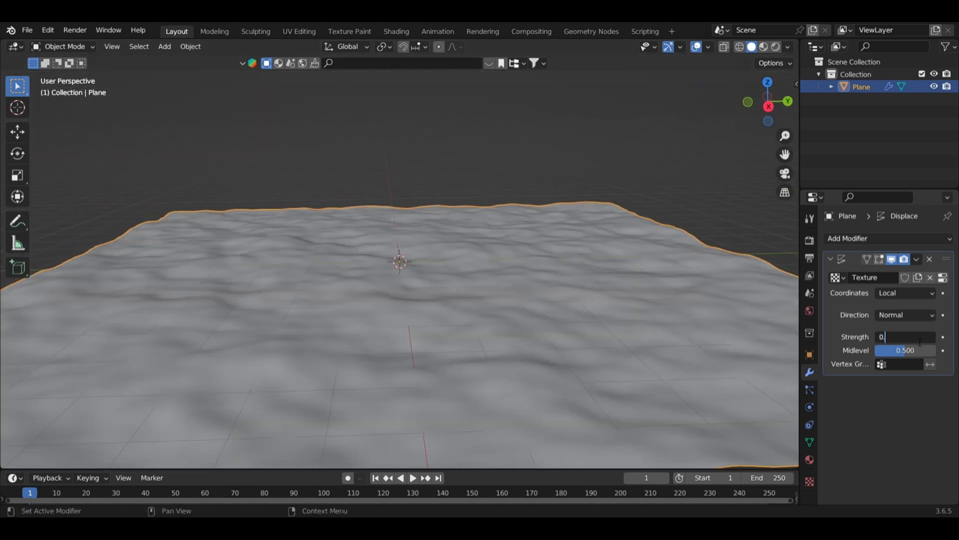
{"action": "scroll", "coordinate": [690, 232], "scroll_direction": "down", "scroll_amount": 4}
{"action": "middle_click_drag", "start_coordinate": [550, 197], "coordinate": [544, 235]}
{"action": "left_click", "coordinate": [628, 215]}
{"action": "scroll", "coordinate": [629, 215], "scroll_direction": "up", "scroll_amount": 4}
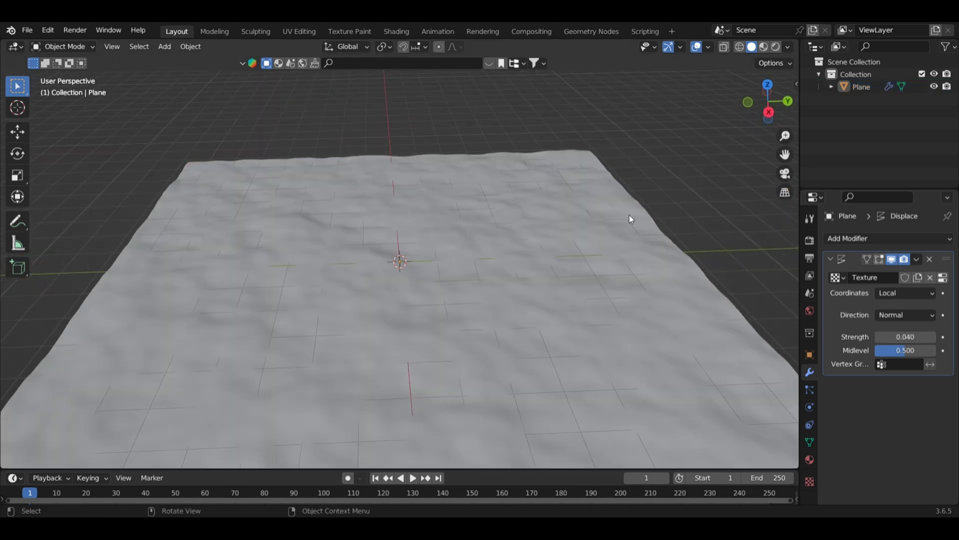
Add a camera at the centre of the plane and look through it
{"action": "scroll", "coordinate": [388, 142], "scroll_direction": "up", "scroll_amount": 3}
{"action": "middle_click_drag", "start_coordinate": [447, 170], "coordinate": [447, 131]}
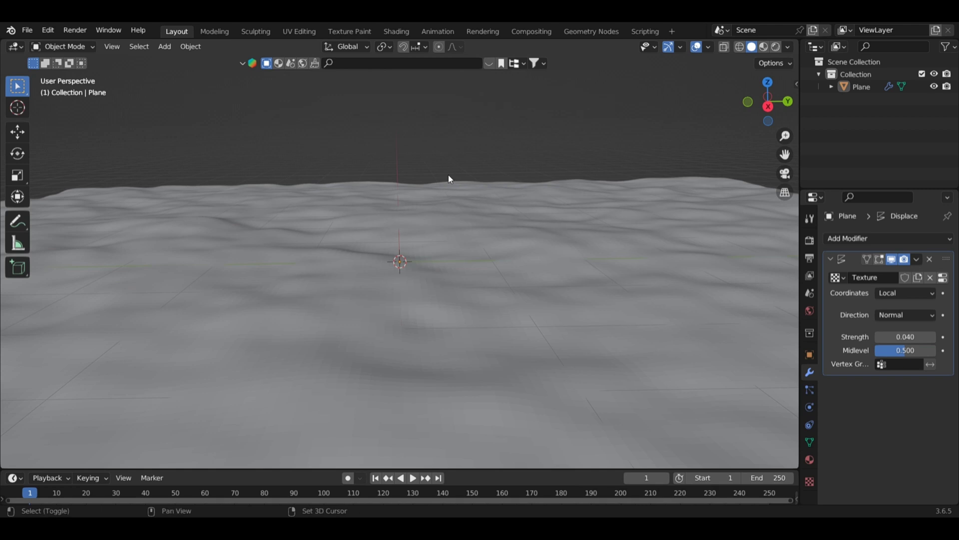
{"action": "key", "text": "shift+a"}
{"action": "left_click", "coordinate": [416, 359]}
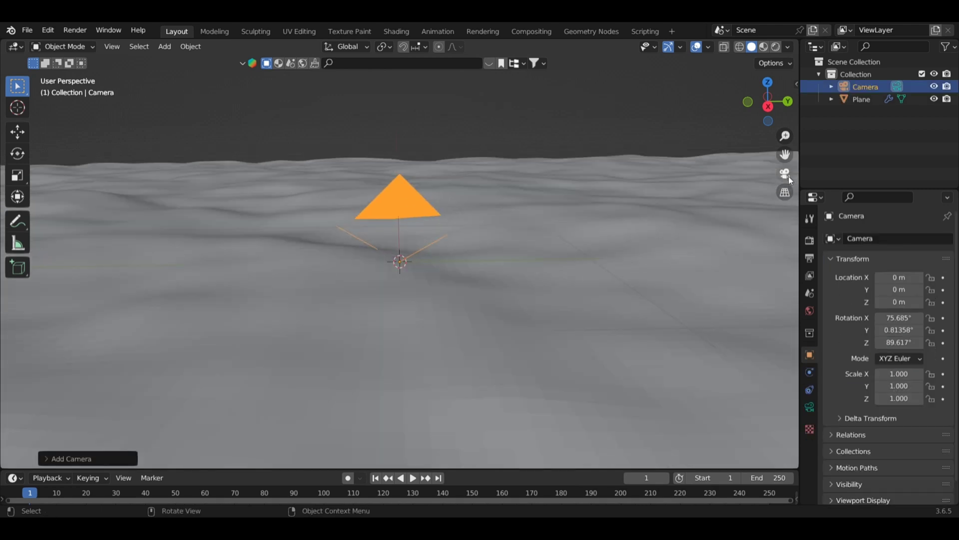
{"action": "left_click", "coordinate": [785, 174]}
Set the camera's passepartout opacity to 1.000 so the area outside the frame is black
{"action": "left_click", "coordinate": [809, 406]}
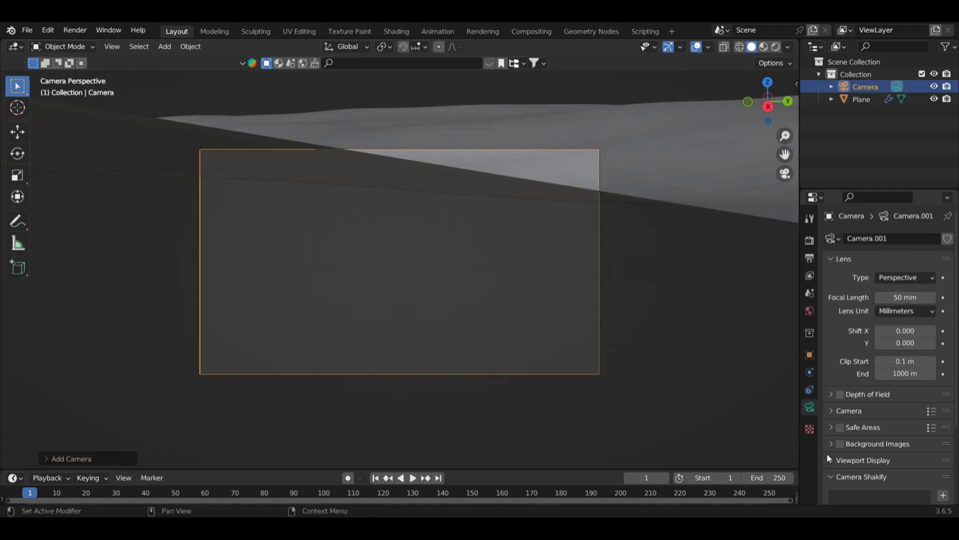
{"action": "scroll", "coordinate": [826, 457], "scroll_direction": "down", "scroll_amount": 4}
{"action": "left_click", "coordinate": [836, 380]}
{"action": "scroll", "coordinate": [859, 412], "scroll_direction": "down", "scroll_amount": 4}
{"action": "left_click_drag", "start_coordinate": [917, 393], "coordinate": [944, 394]}
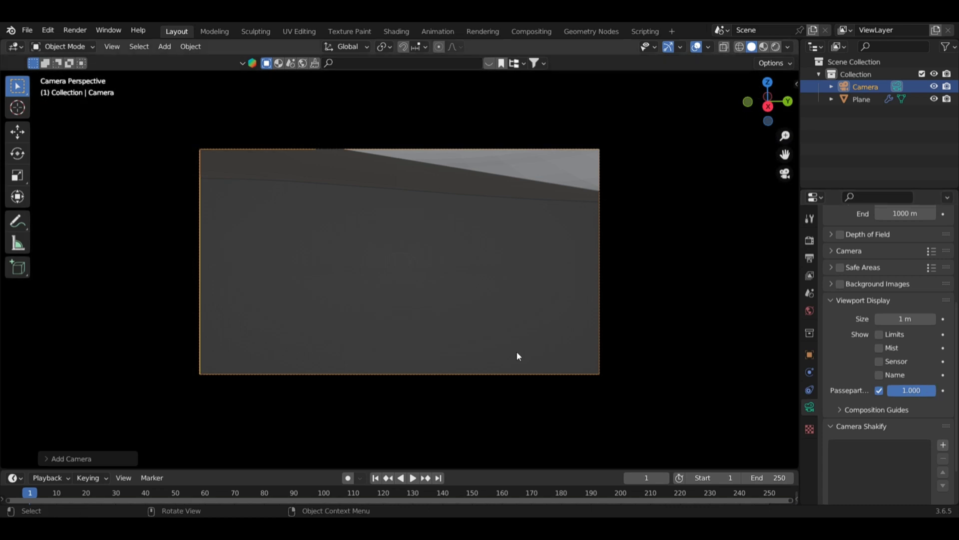
Fly the camera to a low viewpoint just above the terrain, with the horizon near the middle of the frame
{"action": "key", "text": "shift+grave"}
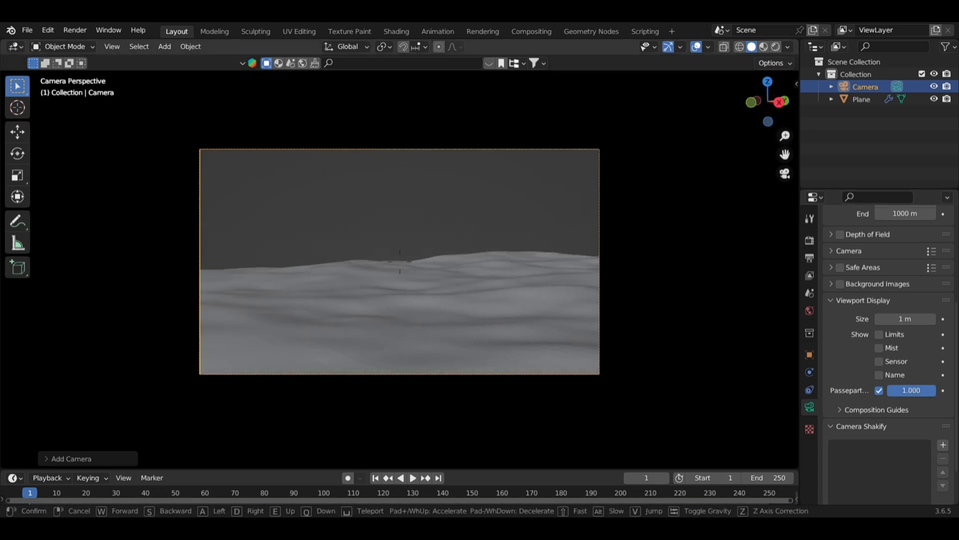
{"action": "key", "text": "w"}
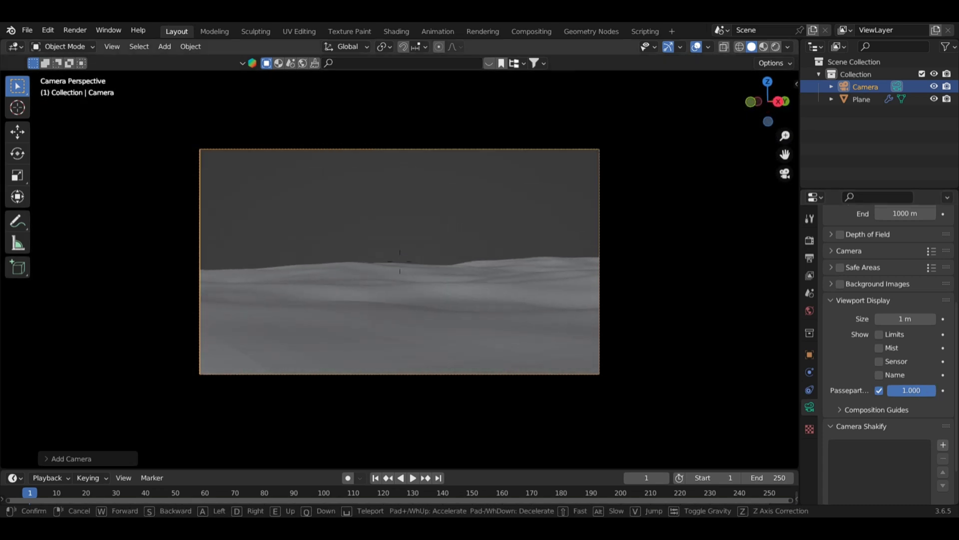
{"action": "key", "text": "q"}
{"action": "key", "text": "e"}
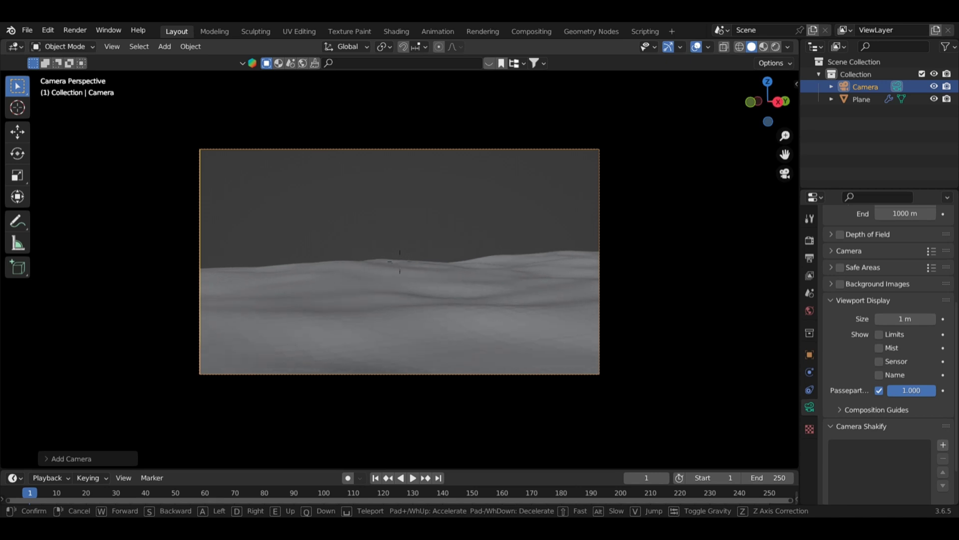
{"action": "left_click", "coordinate": [418, 285]}
Set the output resolution's Y value to 817 px
{"action": "left_click", "coordinate": [809, 260]}
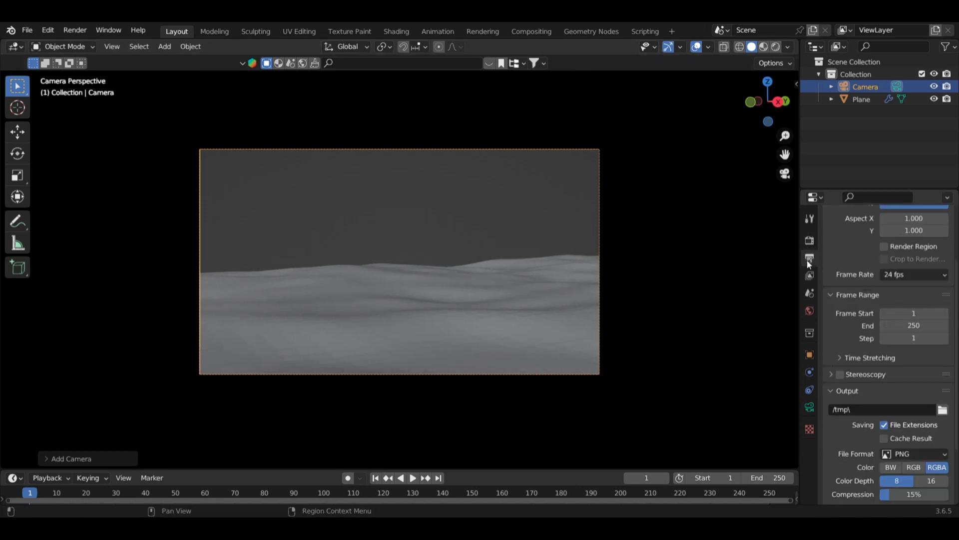
{"action": "scroll", "coordinate": [926, 288], "scroll_direction": "up", "scroll_amount": 4}
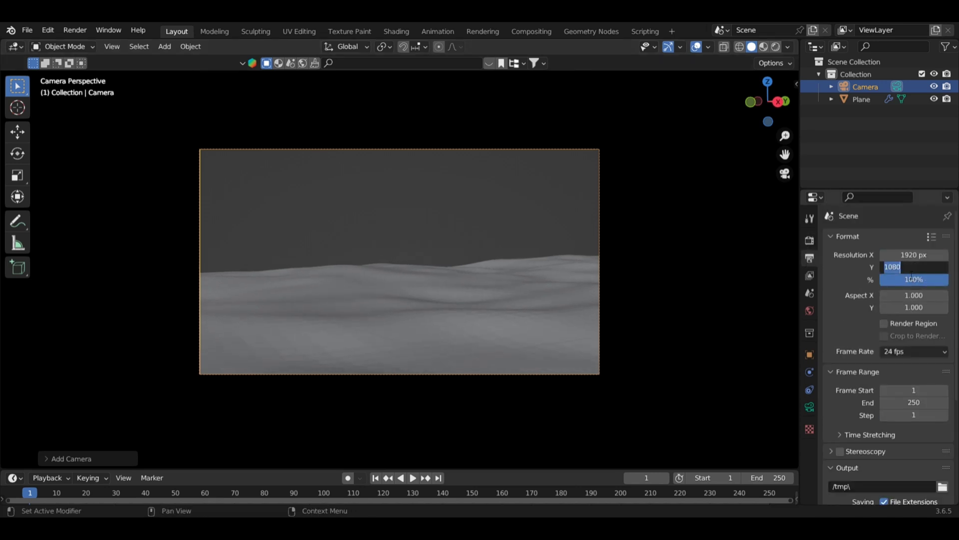
{"action": "left_click", "coordinate": [912, 275]}
{"action": "type", "text": "817"}
{"action": "key", "text": "Return"}
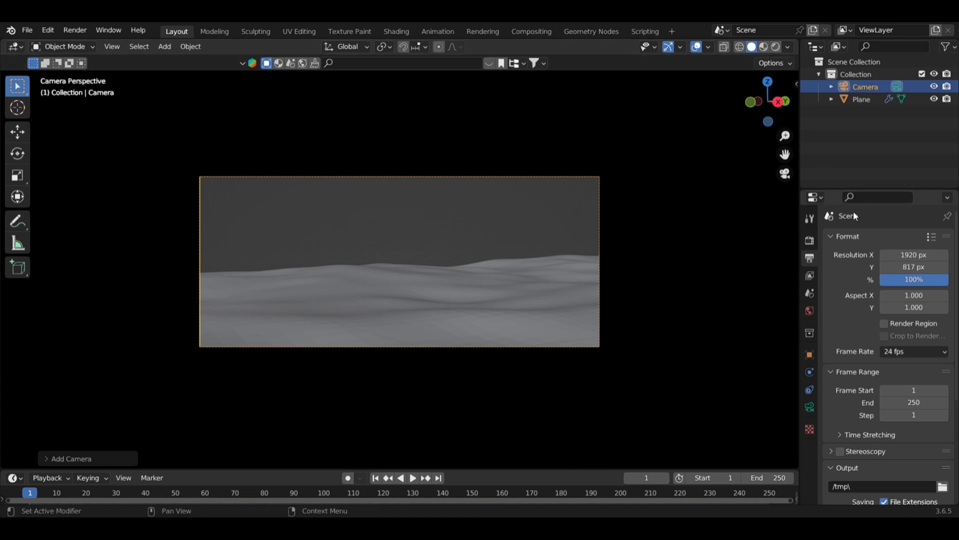
Set the render engine to Cycles with the Supported feature set and the GPU Compute device
{"action": "left_click", "coordinate": [809, 241]}
{"action": "left_click", "coordinate": [915, 238]}
{"action": "left_click", "coordinate": [916, 263]}
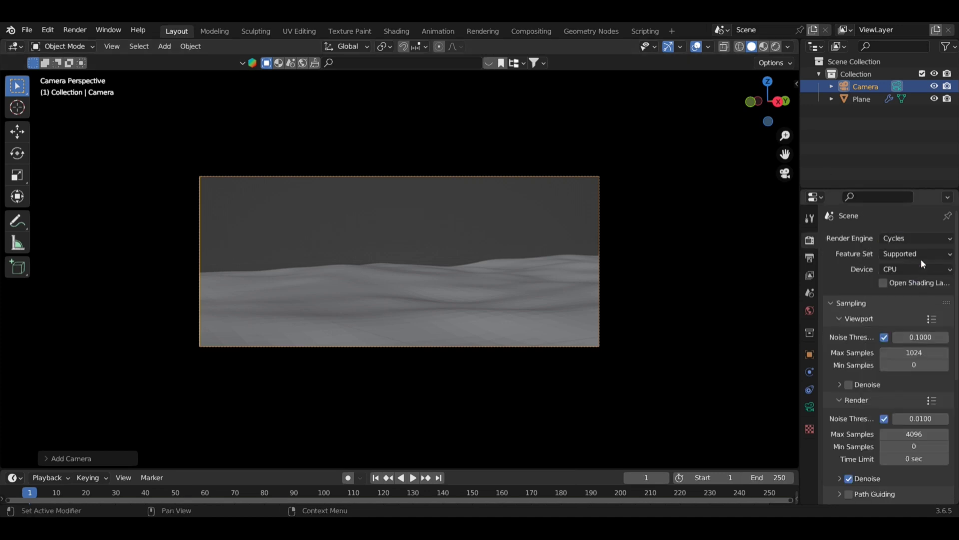
{"action": "left_click", "coordinate": [921, 255]}
{"action": "left_click", "coordinate": [919, 272]}
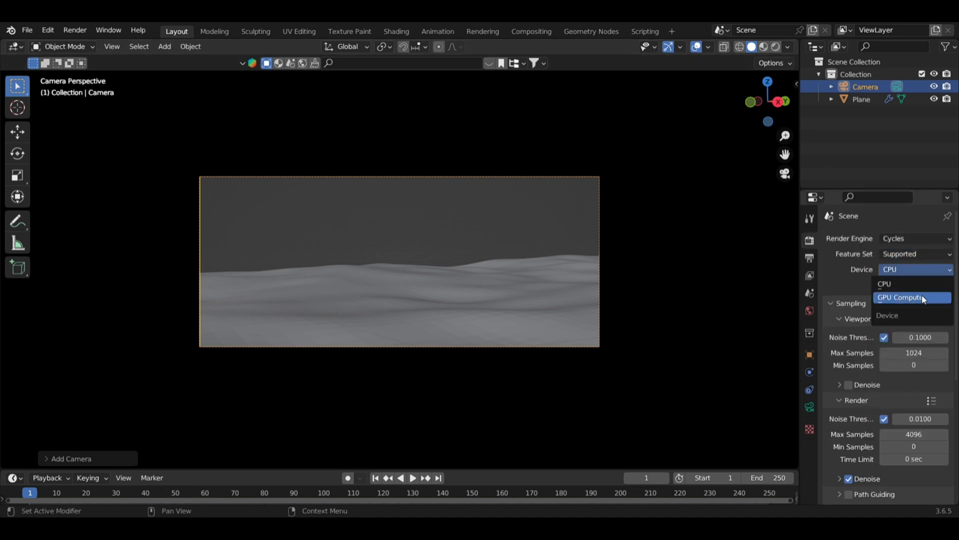
{"action": "left_click", "coordinate": [923, 299]}
Enable viewport denoising and set the maximum samples to 200 for the viewport and 1024 for the render
{"action": "left_click", "coordinate": [849, 385]}
{"action": "scroll", "coordinate": [900, 439], "scroll_direction": "down", "scroll_amount": 2}
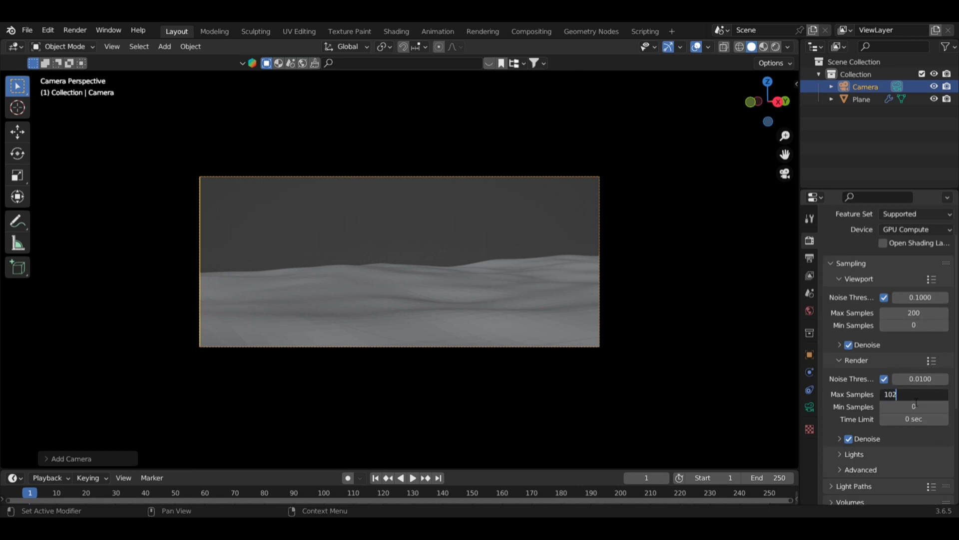
Reposition the camera over the terrain to about X 4.26 m and Y -0.07 m, and check the camera view
{"action": "left_click", "coordinate": [784, 174]}
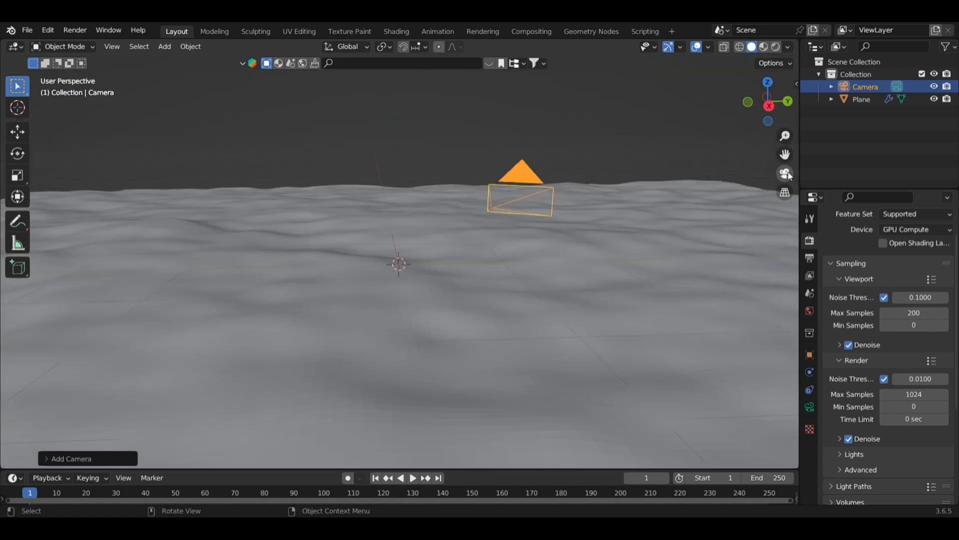
{"action": "middle_click_drag", "start_coordinate": [565, 202], "coordinate": [635, 259]}
{"action": "scroll", "coordinate": [544, 215], "scroll_direction": "down", "scroll_amount": 2}
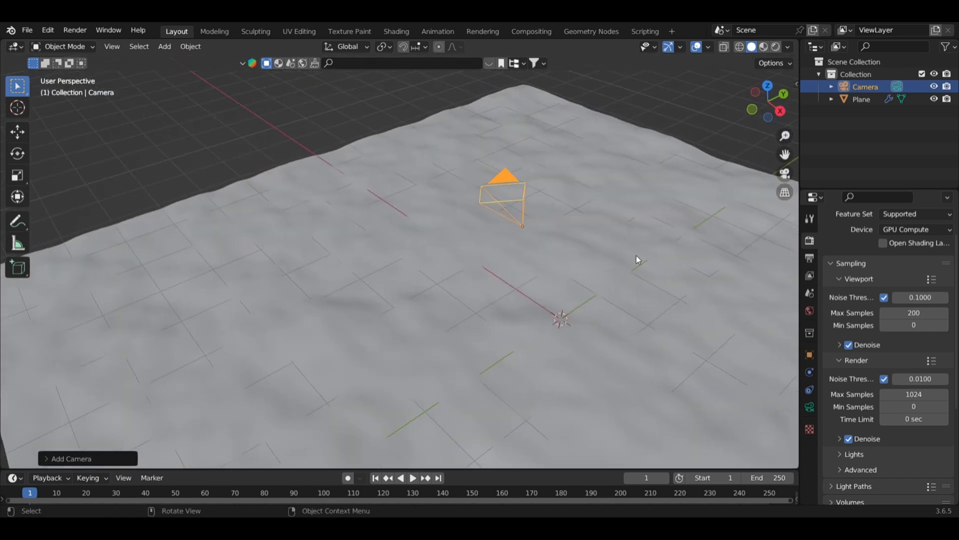
{"action": "left_click", "coordinate": [784, 174]}
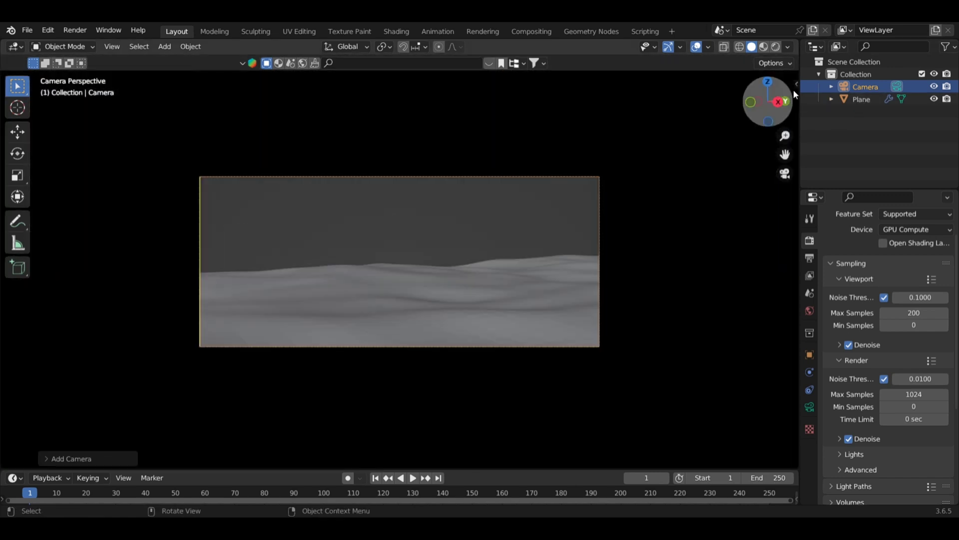
{"action": "left_click", "coordinate": [796, 86]}
{"action": "left_click_drag", "start_coordinate": [729, 123], "coordinate": [710, 122]}
{"action": "middle_click_drag", "start_coordinate": [655, 188], "coordinate": [440, 220]}
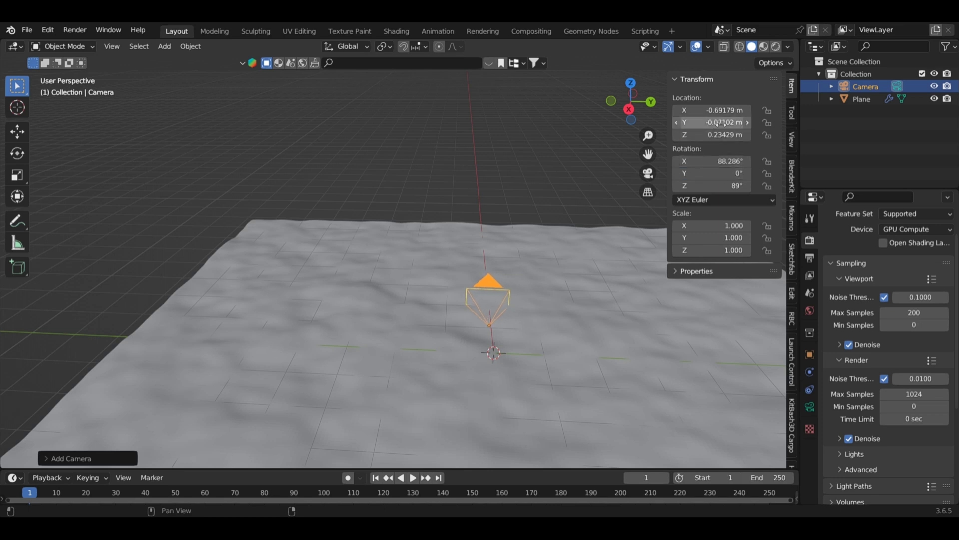
{"action": "left_click_drag", "start_coordinate": [720, 110], "coordinate": [749, 110]}
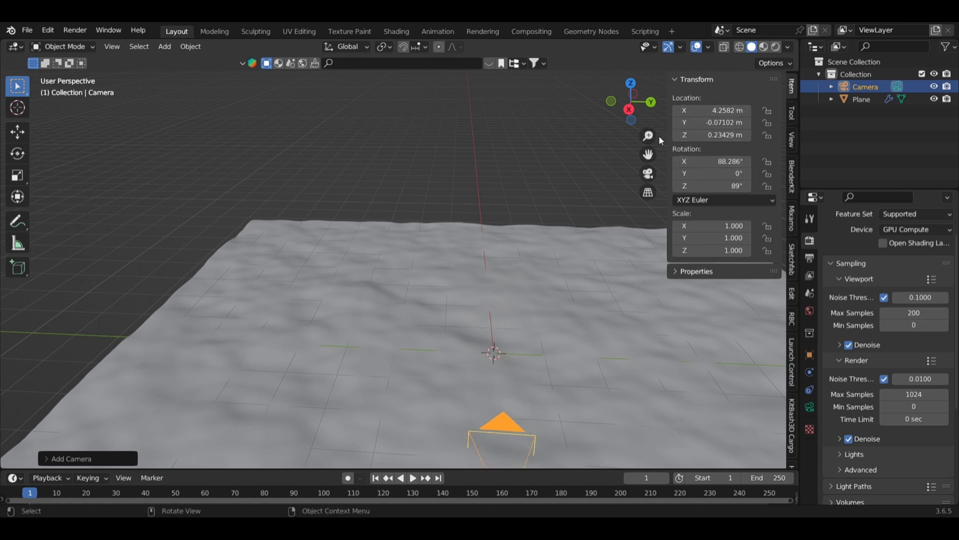
{"action": "left_click", "coordinate": [648, 173]}
{"action": "left_click", "coordinate": [648, 174]}
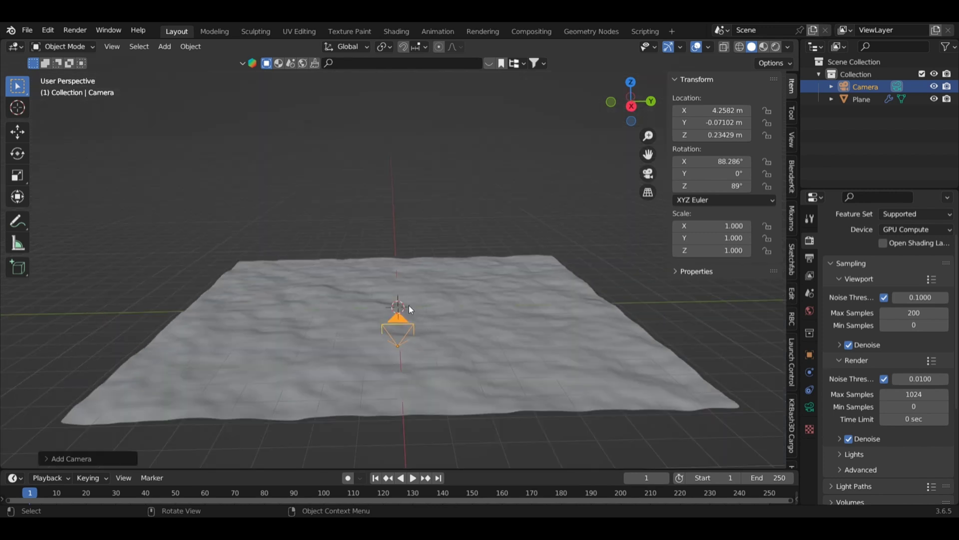
In the plane's Edit Mode, raise a vertex beyond the camera about 0.1 m in local Z with smooth proportional editing to form a hill
{"action": "left_click", "coordinate": [360, 215]}
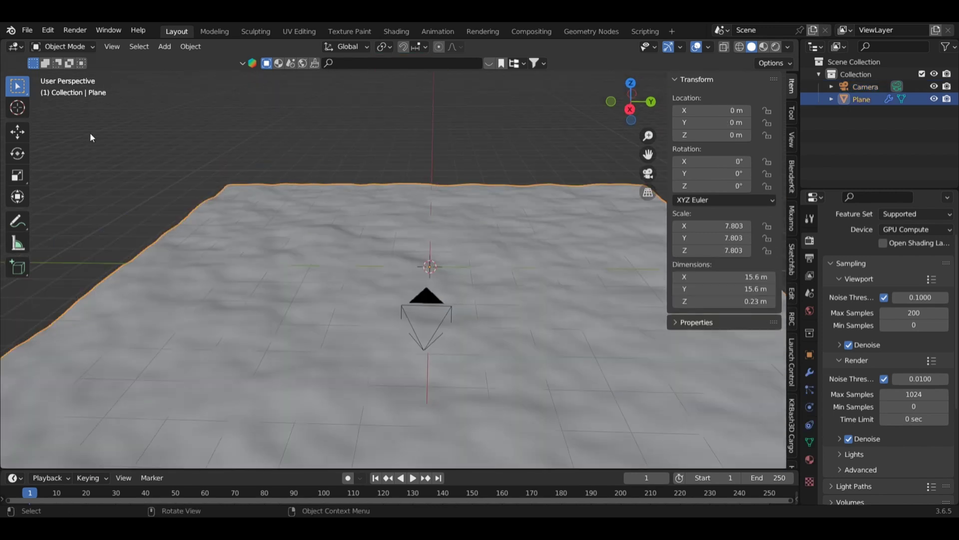
{"action": "left_click", "coordinate": [63, 46]}
{"action": "left_click", "coordinate": [61, 72]}
{"action": "scroll", "coordinate": [500, 194], "scroll_direction": "up", "scroll_amount": 1}
{"action": "middle_click_drag", "start_coordinate": [484, 178], "coordinate": [486, 189]}
{"action": "left_click", "coordinate": [457, 184]}
{"action": "key", "text": "g"}
{"action": "scroll", "coordinate": [473, 194], "scroll_direction": "down", "scroll_amount": 3}
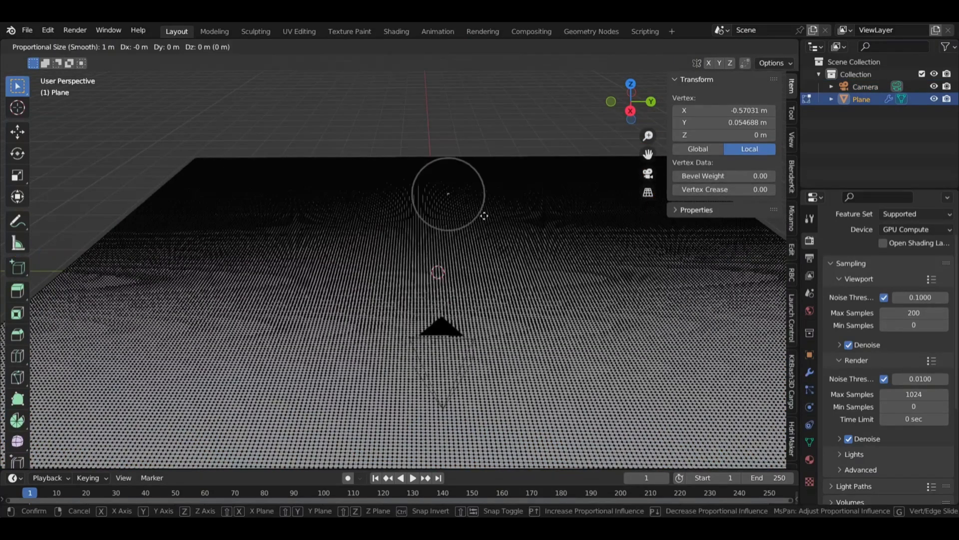
{"action": "key", "text": "z"}
{"action": "left_click", "coordinate": [650, 178]}
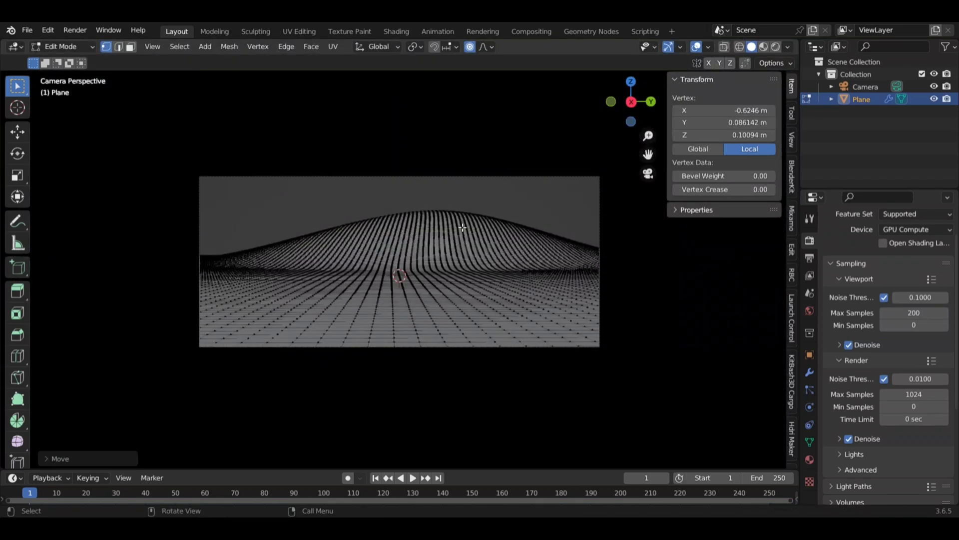
Raise a vertex in the foreground left of the camera to about 0.041 m in local Z with smooth proportional editing
{"action": "left_click", "coordinate": [648, 173]}
{"action": "left_click", "coordinate": [355, 311]}
{"action": "key", "text": "g"}
{"action": "key", "text": "z"}
{"action": "left_click", "coordinate": [367, 294]}
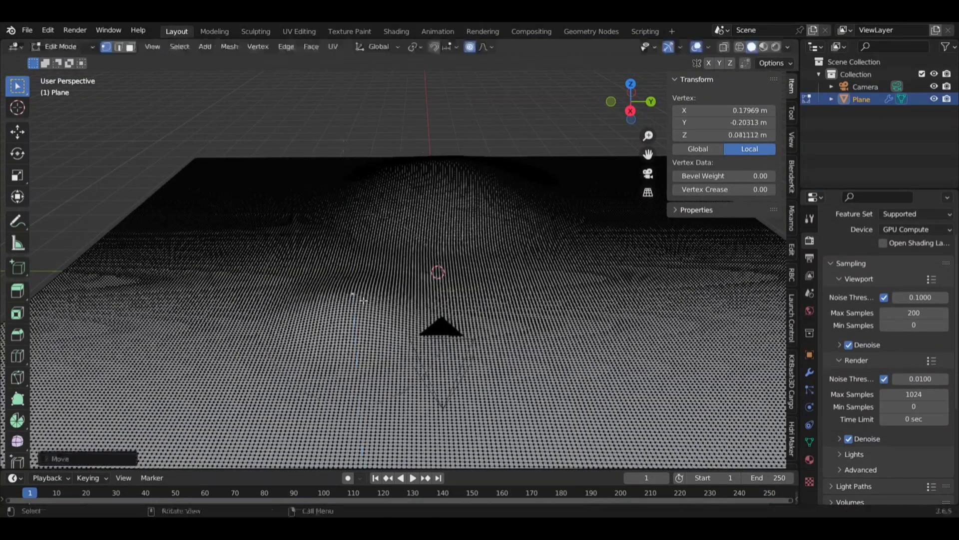
Raise a matching foreground vertex right of the camera to about 0.042 m in local Z, and check the camera view
{"action": "left_click", "coordinate": [515, 305]}
{"action": "key", "text": "g"}
{"action": "key", "text": "z"}
{"action": "left_click", "coordinate": [519, 284]}
{"action": "left_click", "coordinate": [648, 176]}
{"action": "left_click", "coordinate": [648, 179]}
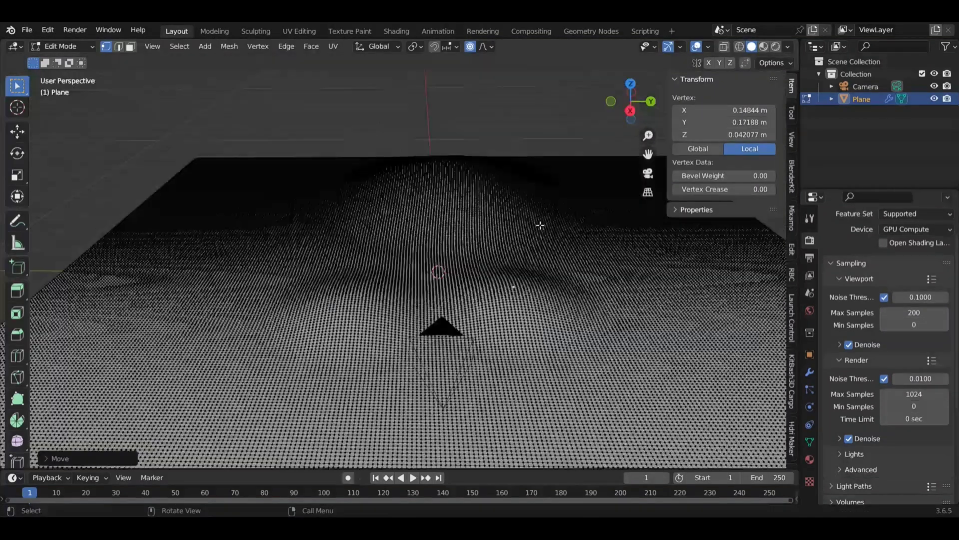
Lower both foreground mounds along Z, bringing the one right of the camera down to about 0.031 m local Z
{"action": "left_click", "coordinate": [350, 288]}
{"action": "key", "text": "g"}
{"action": "key", "text": "z"}
{"action": "left_click", "coordinate": [351, 295]}
{"action": "left_click", "coordinate": [525, 290]}
{"action": "key", "text": "g"}
{"action": "key", "text": "z"}
{"action": "left_click", "coordinate": [528, 297]}
{"action": "left_click", "coordinate": [648, 174]}
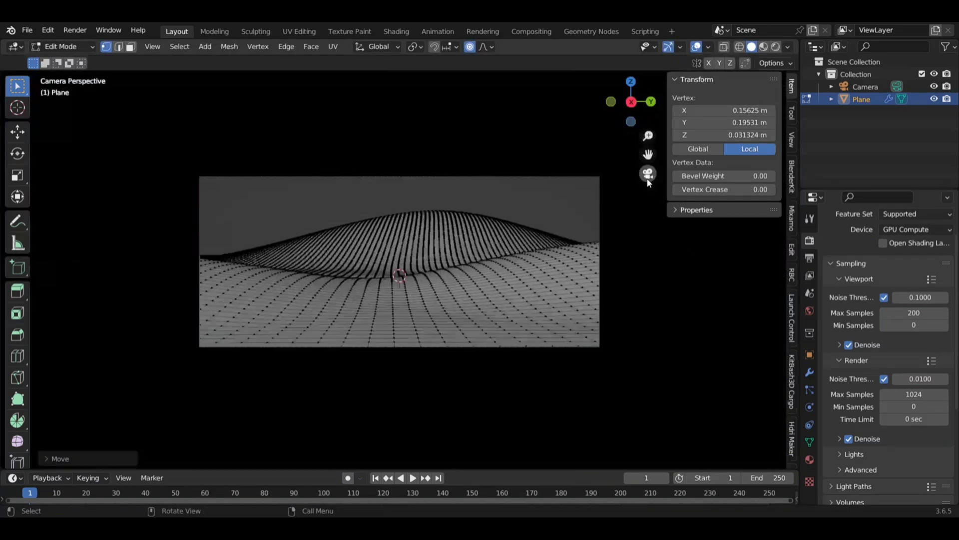
Return to Object Mode and apply Shade Smooth to the plane
{"action": "key", "text": "Tab"}
{"action": "right_click", "coordinate": [433, 280]}
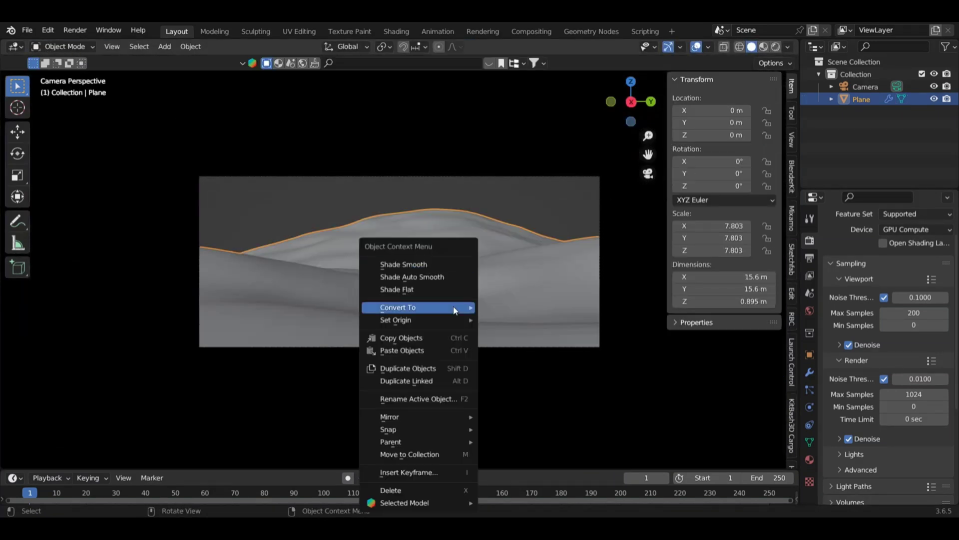
{"action": "left_click", "coordinate": [399, 267]}
Back in Edit Mode, lower the foreground mounds slightly and shift the hilltop vertex to about 0.099 m local Z
{"action": "key", "text": "Tab"}
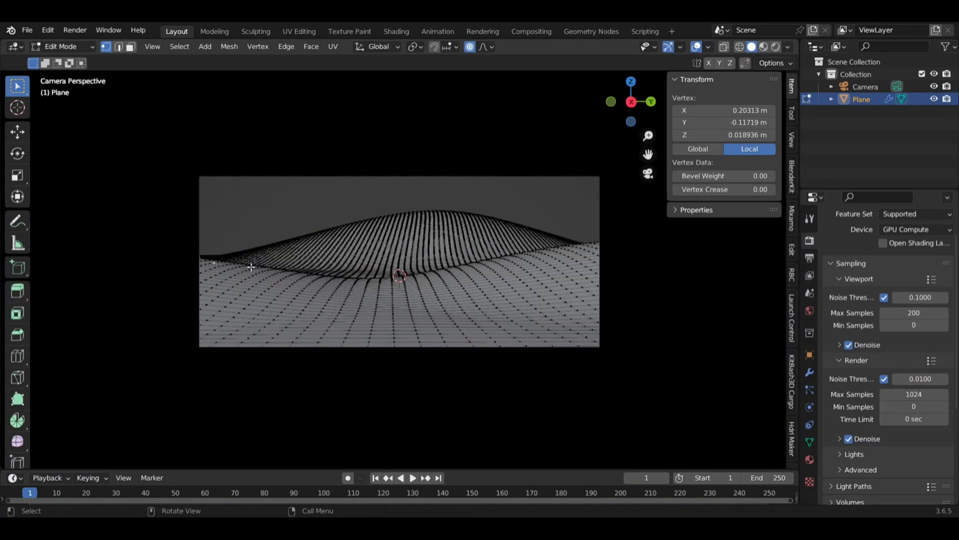
{"action": "middle_click_drag", "start_coordinate": [250, 266], "coordinate": [375, 311]}
{"action": "left_click", "coordinate": [375, 311]}
{"action": "key", "text": "g"}
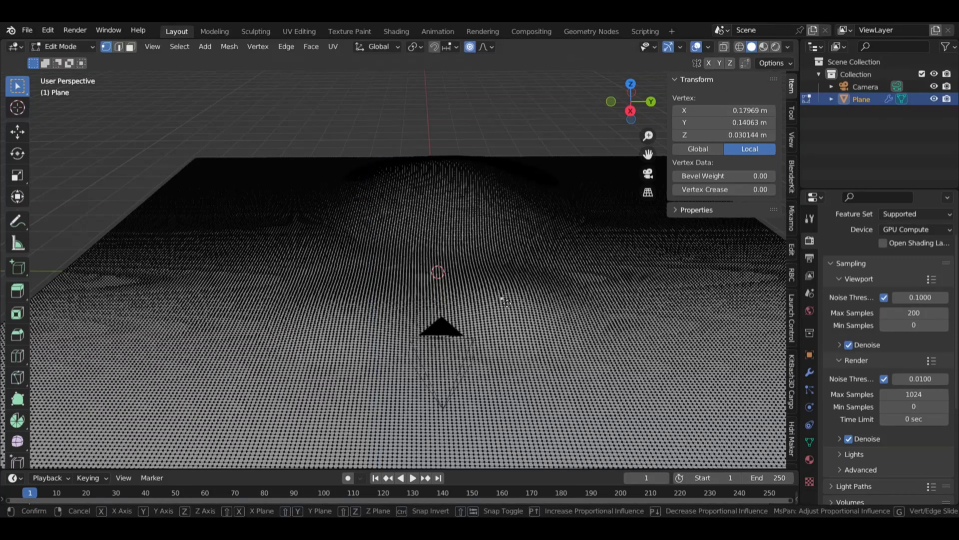
{"action": "key", "text": "KP_0"}
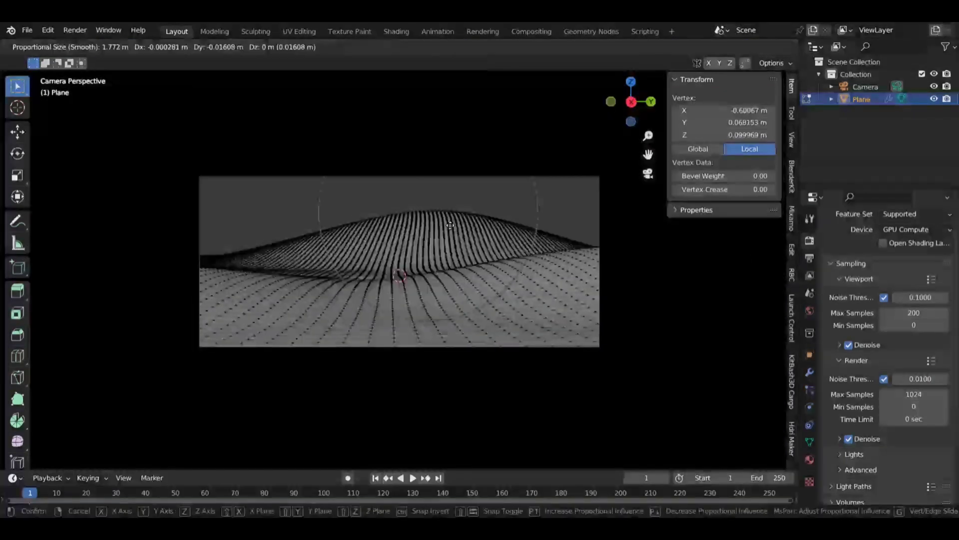
{"action": "key", "text": "z"}
{"action": "left_click", "coordinate": [339, 272]}
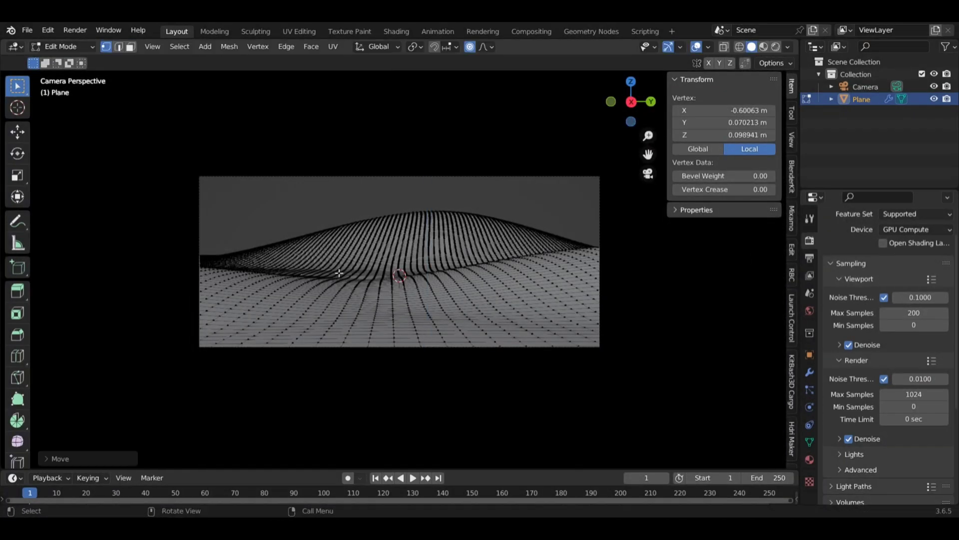
Raise a foreground vertex left of the camera to about 0.021 m in local Z, and check the camera view
{"action": "left_click", "coordinate": [254, 292]}
{"action": "key", "text": "g"}
{"action": "right_click", "coordinate": [350, 296]}
{"action": "middle_click_drag", "start_coordinate": [354, 298], "coordinate": [357, 333]}
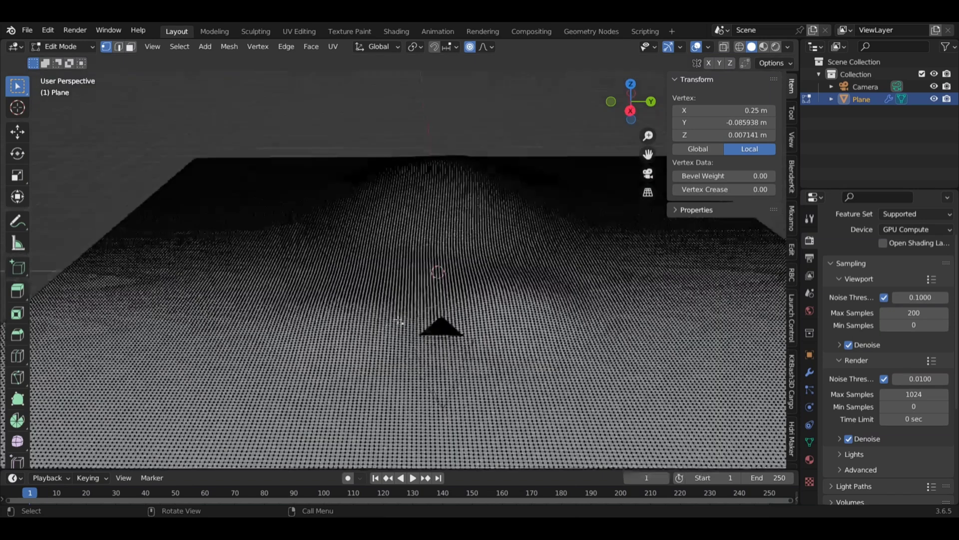
{"action": "key", "text": "g"}
{"action": "key", "text": "z"}
{"action": "left_click", "coordinate": [395, 284]}
{"action": "left_click", "coordinate": [648, 174]}
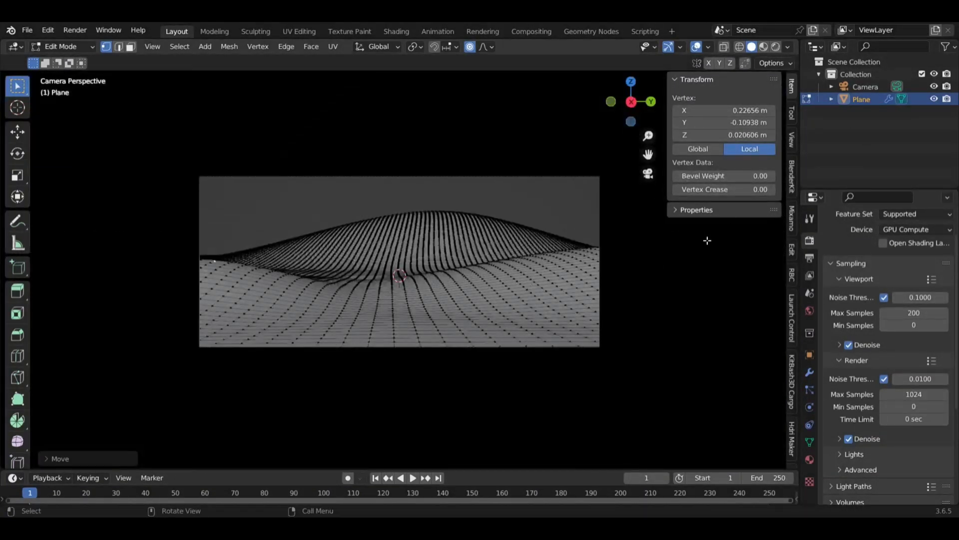
Raise a near vertex at the right edge of the camera frame slightly along Z with smooth proportional editing
{"action": "left_click", "coordinate": [579, 278]}
{"action": "key", "text": "g"}
{"action": "key", "text": "z"}
{"action": "right_click", "coordinate": [582, 279]}
{"action": "left_click", "coordinate": [563, 336]}
{"action": "key", "text": "g"}
{"action": "key", "text": "z"}
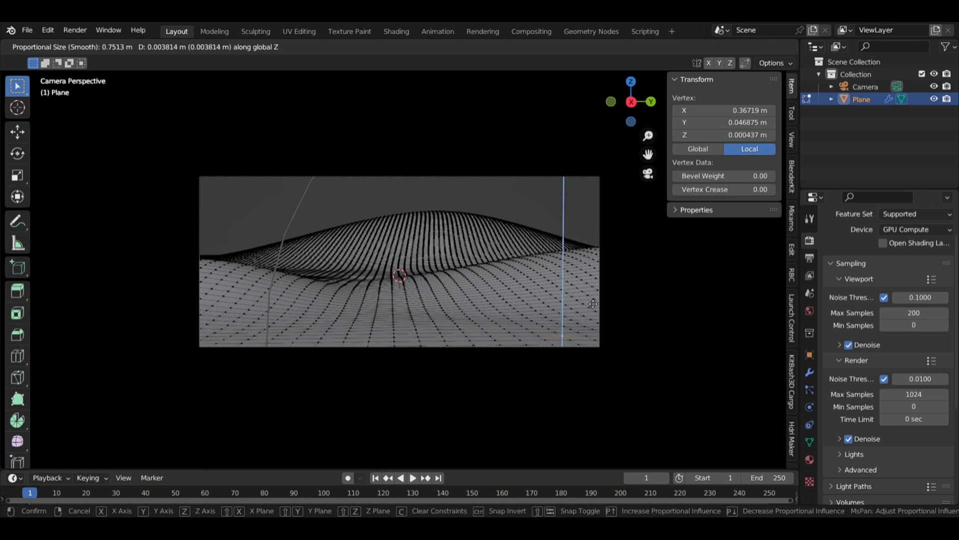
{"action": "left_click", "coordinate": [593, 303]}
{"action": "left_click", "coordinate": [648, 174]}
Raise a foreground vertex right of the camera to about 0.024 m in local Z, and check the camera view
{"action": "left_click", "coordinate": [490, 301]}
{"action": "key", "text": "g"}
{"action": "key", "text": "z"}
{"action": "left_click", "coordinate": [492, 294]}
{"action": "left_click", "coordinate": [648, 174]}
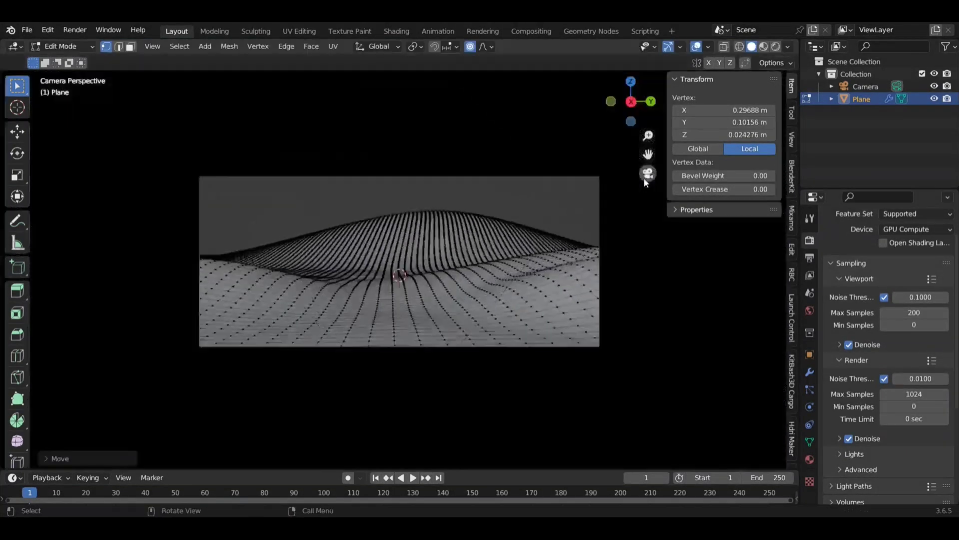
Move the vertex at the camera frame's left edge up to about 0.023 m local Z, and preview the terrain in Object Mode
{"action": "left_click", "coordinate": [225, 278]}
{"action": "key", "text": "g"}
{"action": "left_click", "coordinate": [233, 259]}
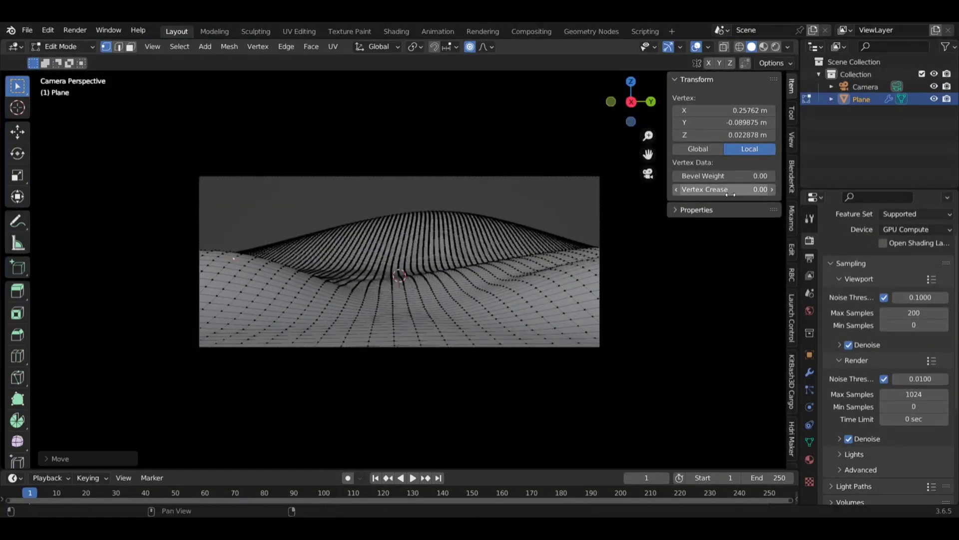
{"action": "left_click", "coordinate": [64, 47]}
{"action": "left_click", "coordinate": [69, 60]}
{"action": "left_click", "coordinate": [65, 47]}
{"action": "left_click", "coordinate": [67, 74]}
Try a Z-axis move on the neighbouring left foreground vertex, and return to Object Mode outside the camera view
{"action": "left_click", "coordinate": [231, 266]}
{"action": "key", "text": "g"}
{"action": "key", "text": "z"}
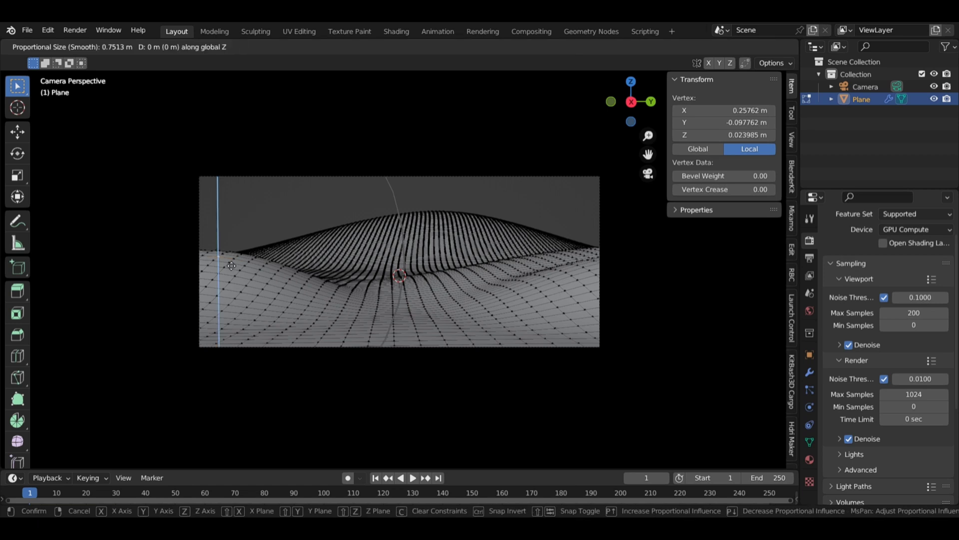
{"action": "left_click", "coordinate": [231, 266]}
{"action": "left_click", "coordinate": [64, 47]}
{"action": "left_click", "coordinate": [70, 60]}
{"action": "left_click", "coordinate": [648, 173]}
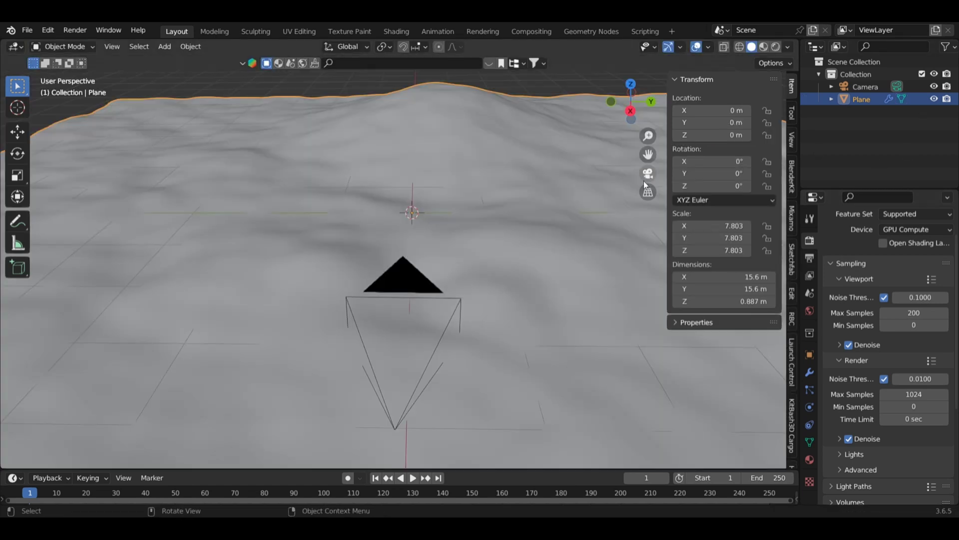
Enter Sculpt Mode with the Clay Strips brush and build up the peak of the hill
{"action": "mouse_move", "coordinate": [436, 294]}
{"action": "middle_mouse_down"}
{"action": "mouse_move", "coordinate": [458, 264]}
{"action": "mouse_move", "coordinate": [436, 348]}
{"action": "middle_mouse_up"}
{"action": "left_click", "coordinate": [64, 47]}
{"action": "left_click", "coordinate": [70, 88]}
{"action": "left_click", "coordinate": [17, 150]}
{"action": "scroll", "coordinate": [366, 178], "scroll_direction": "up", "scroll_amount": 2}
{"action": "middle_click_drag", "start_coordinate": [366, 178], "coordinate": [412, 198]}
{"action": "mouse_move", "coordinate": [400, 182]}
{"action": "left_mouse_down"}
{"action": "mouse_move", "coordinate": [361, 216]}
{"action": "mouse_move", "coordinate": [376, 193]}
{"action": "left_mouse_up"}
{"action": "middle_click_drag", "start_coordinate": [382, 197], "coordinate": [400, 217]}
Set the brush strength to 0.449, sculpt more relief onto the hill, and leave Sculpt Mode after checking the camera view
{"action": "left_click_drag", "start_coordinate": [287, 63], "coordinate": [275, 63]}
{"action": "mouse_move", "coordinate": [349, 215]}
{"action": "left_mouse_down"}
{"action": "mouse_move", "coordinate": [353, 201]}
{"action": "mouse_move", "coordinate": [392, 244]}
{"action": "left_mouse_up"}
{"action": "mouse_move", "coordinate": [410, 250]}
{"action": "middle_mouse_down"}
{"action": "mouse_move", "coordinate": [459, 237]}
{"action": "mouse_move", "coordinate": [369, 184]}
{"action": "mouse_move", "coordinate": [381, 278]}
{"action": "mouse_move", "coordinate": [437, 276]}
{"action": "middle_mouse_up"}
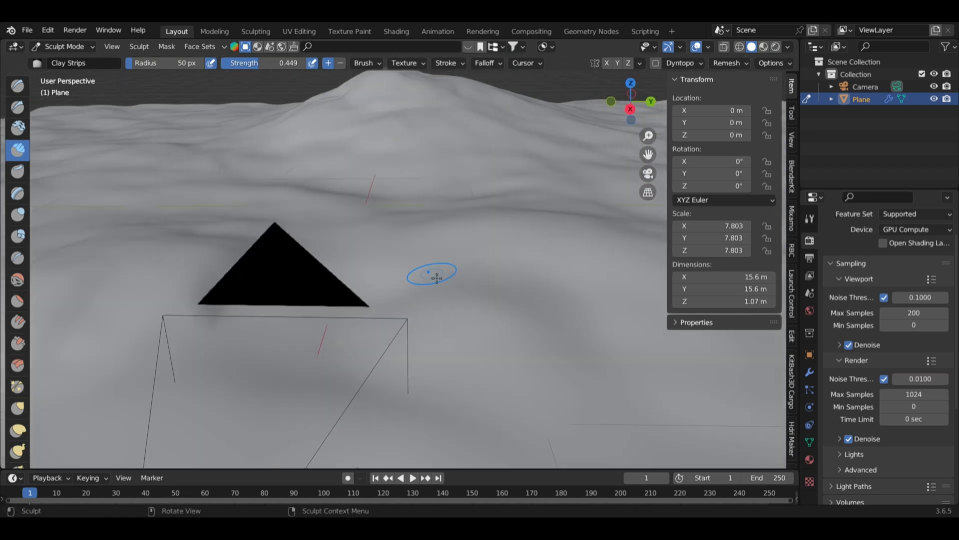
{"action": "scroll", "coordinate": [437, 277], "scroll_direction": "down", "scroll_amount": 4}
{"action": "middle_click_drag", "start_coordinate": [503, 285], "coordinate": [464, 219]}
{"action": "scroll", "coordinate": [465, 218], "scroll_direction": "down", "scroll_amount": 3}
{"action": "key", "text": "KP_0"}
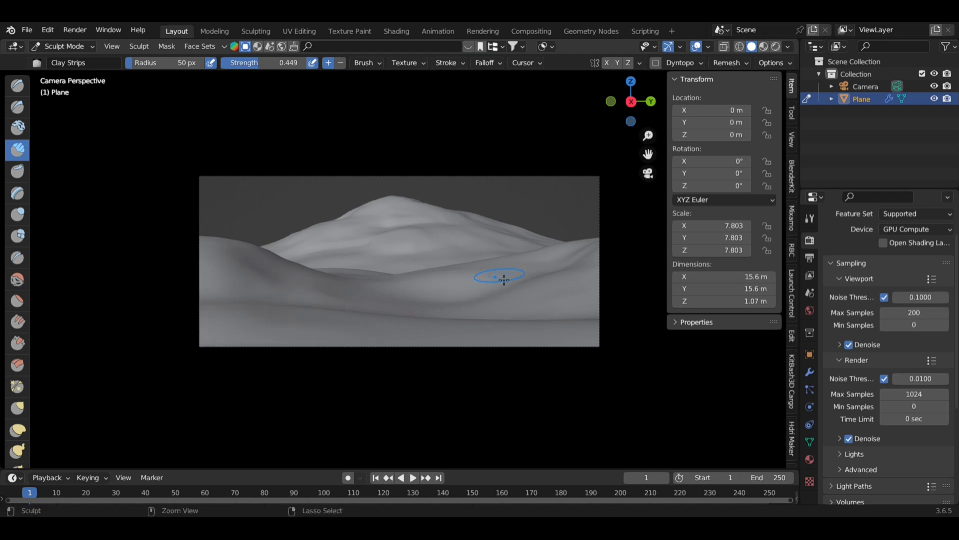
{"action": "left_click", "coordinate": [63, 46]}
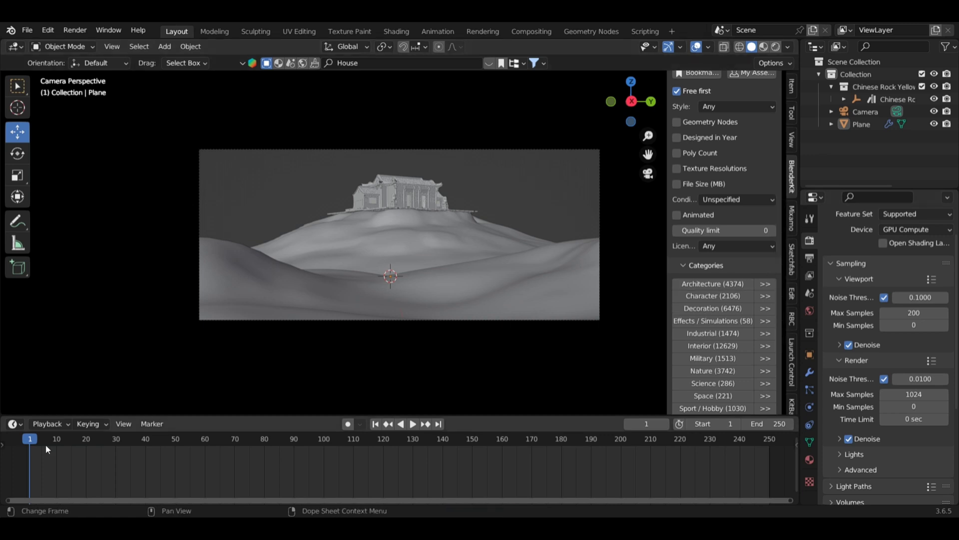
{"action": "key", "text": "space"}
{"action": "left_click", "coordinate": [29, 439]}
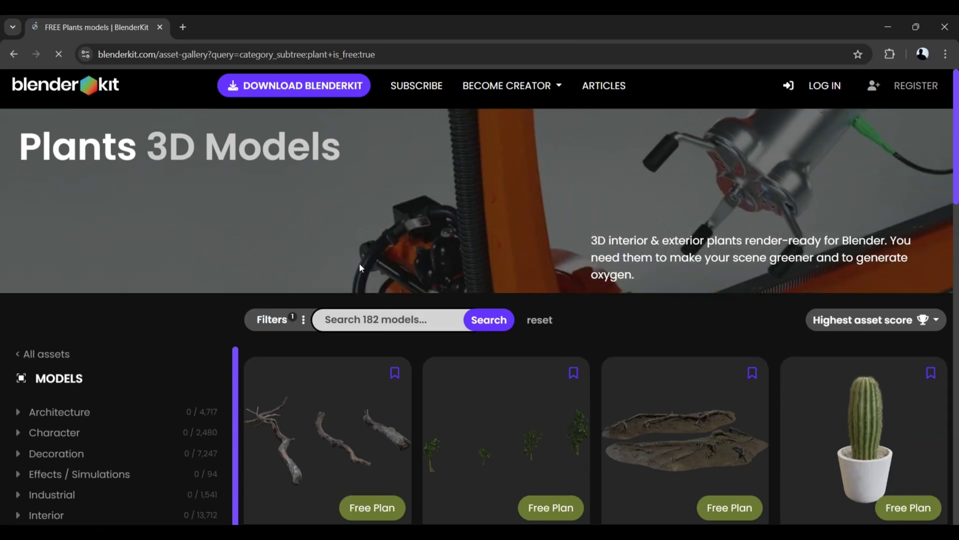
Look through the free Plants models in the BlenderKit web gallery
{"action": "scroll", "coordinate": [363, 269], "scroll_direction": "down", "scroll_amount": 8}
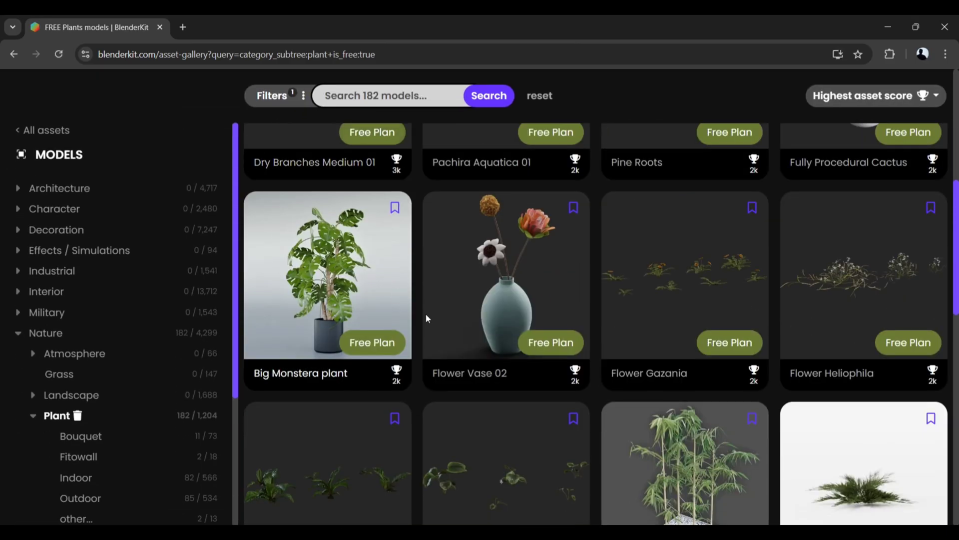
{"action": "scroll", "coordinate": [453, 323], "scroll_direction": "down", "scroll_amount": 13}
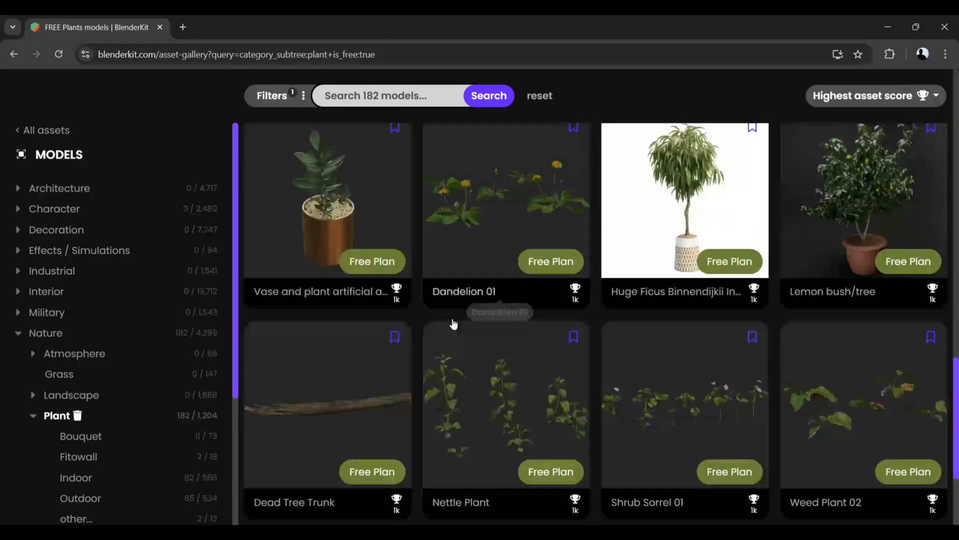
{"action": "scroll", "coordinate": [453, 323], "scroll_direction": "down", "scroll_amount": 9}
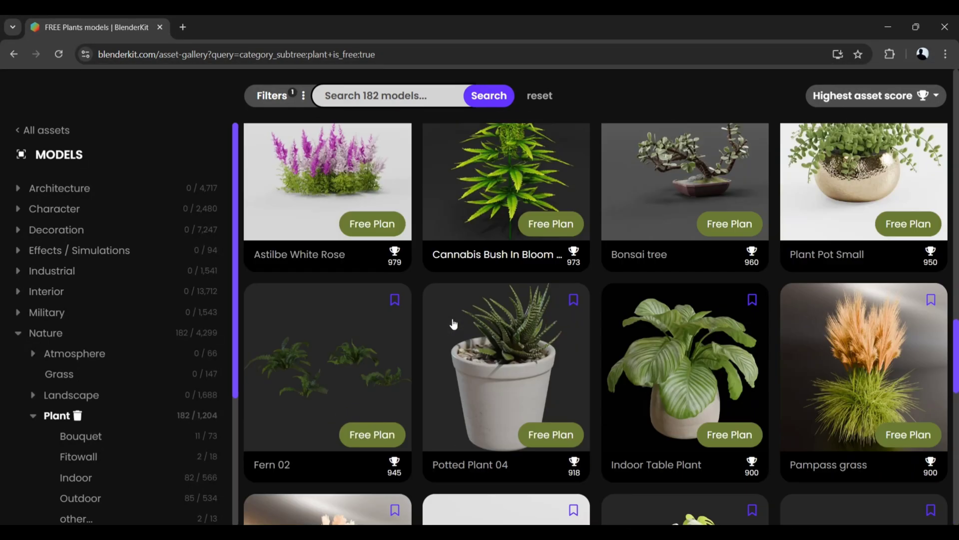
{"action": "scroll", "coordinate": [453, 323], "scroll_direction": "down", "scroll_amount": 13}
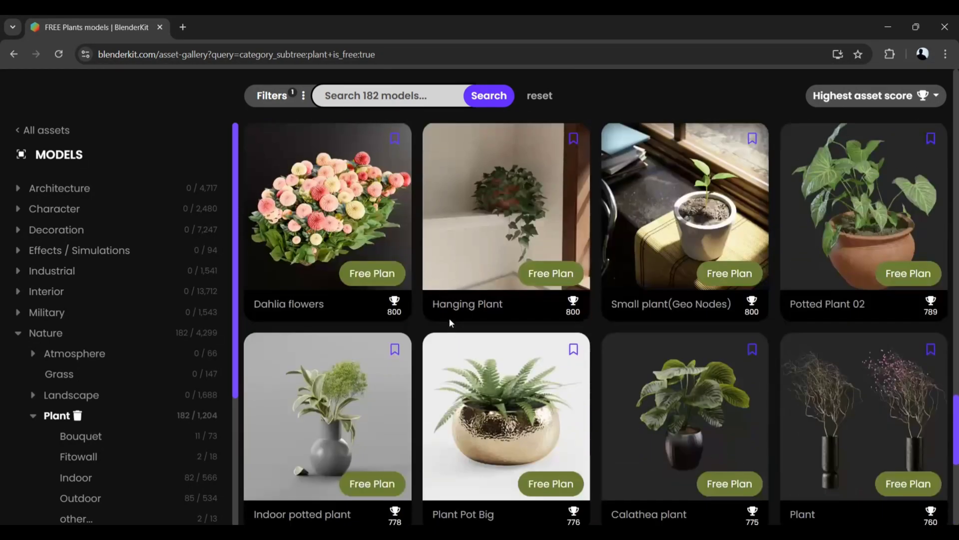
{"action": "scroll", "coordinate": [448, 319], "scroll_direction": "down", "scroll_amount": 13}
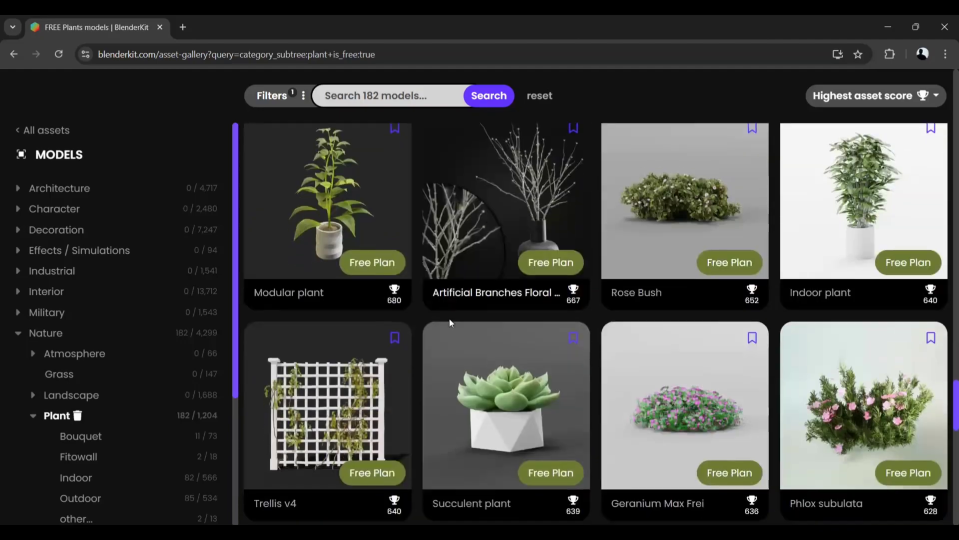
{"action": "scroll", "coordinate": [448, 317], "scroll_direction": "down", "scroll_amount": 9}
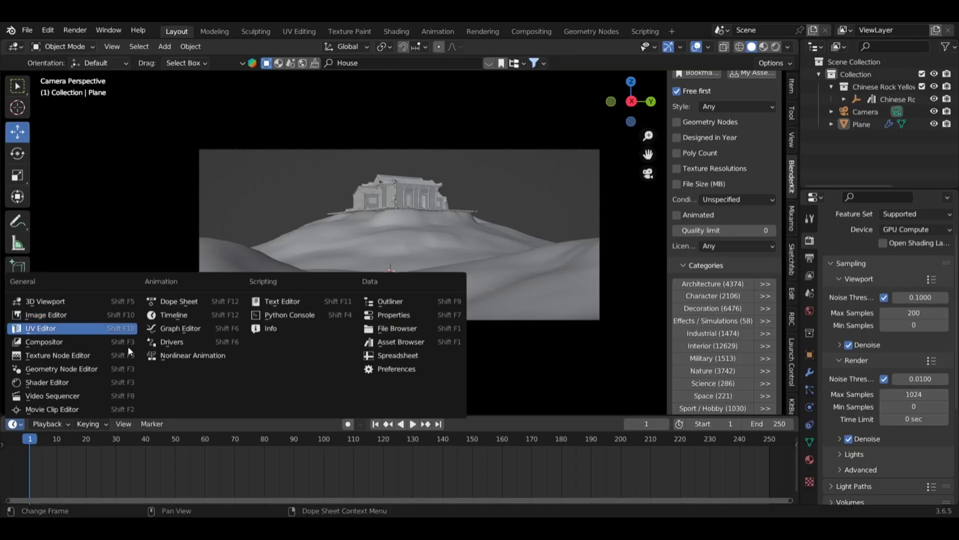
{"action": "left_click", "coordinate": [50, 424]}
{"action": "left_click", "coordinate": [90, 424]}
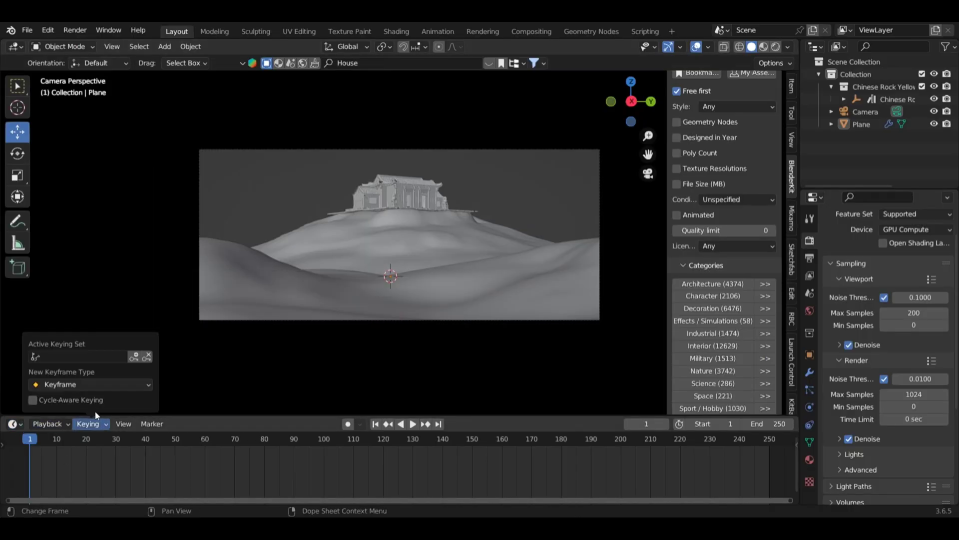
{"action": "left_click", "coordinate": [91, 357]}
{"action": "left_click", "coordinate": [61, 436]}
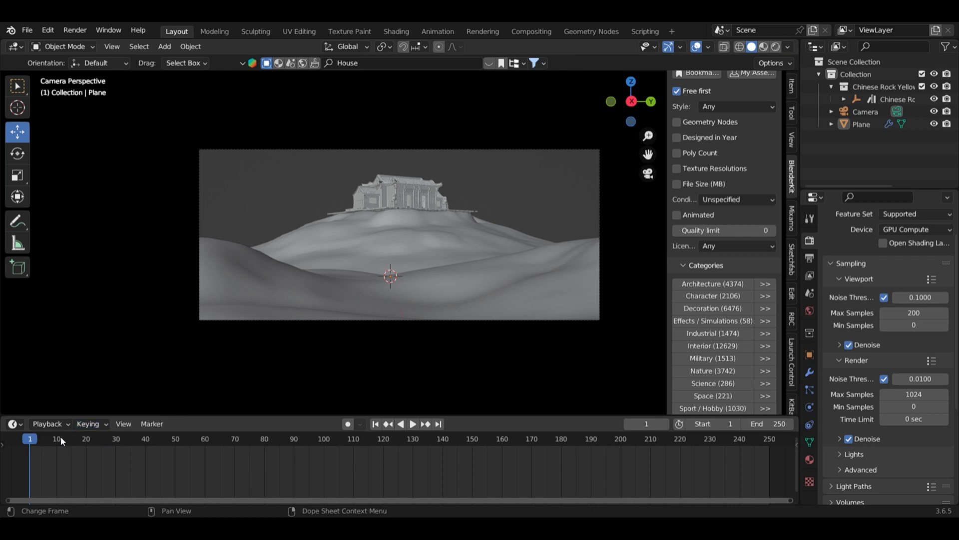
Select the camera, set its X location to about 4.288 m, and keyframe its location at frame 1
{"action": "left_click", "coordinate": [791, 86]}
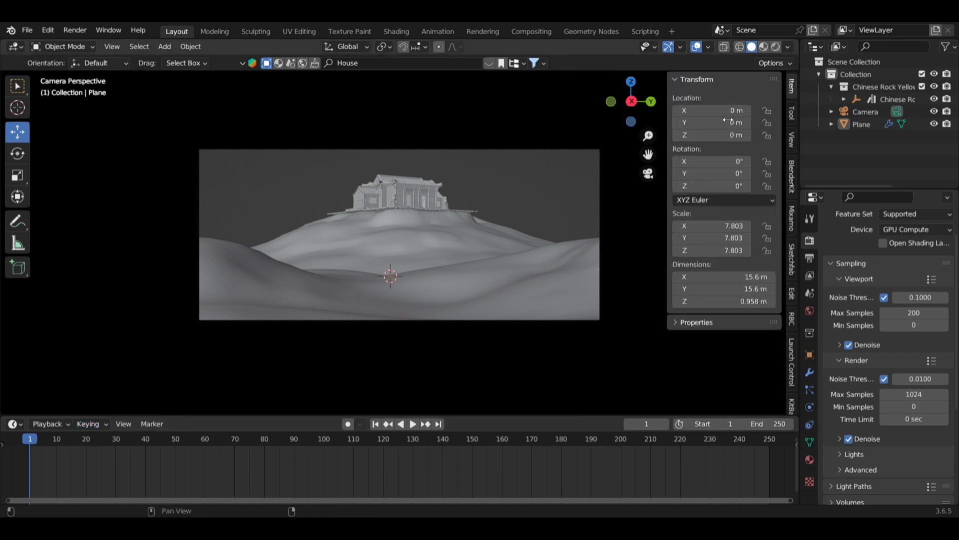
{"action": "left_click", "coordinate": [866, 112]}
{"action": "key", "text": "i"}
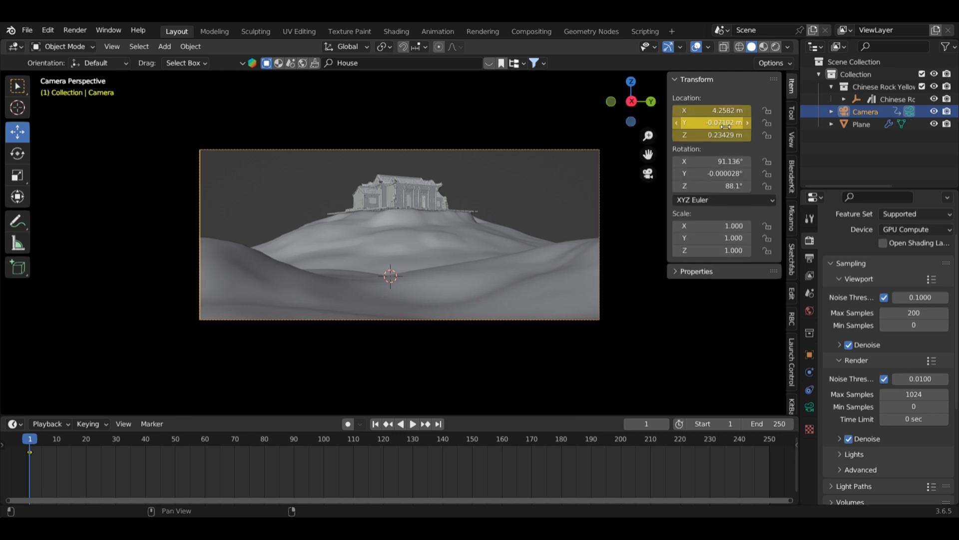
{"action": "key", "text": "ctrl+z"}
{"action": "left_click_drag", "start_coordinate": [724, 115], "coordinate": [684, 111]}
{"action": "key", "text": "i"}
At frame 140, set the camera's location to about X 0.558 m and Z 0.704 m, and keyframe it
{"action": "left_click", "coordinate": [444, 439]}
{"action": "left_click_drag", "start_coordinate": [717, 135], "coordinate": [702, 111]}
{"action": "mouse_move", "coordinate": [719, 135]}
{"action": "left_mouse_down"}
{"action": "mouse_move", "coordinate": [731, 135]}
{"action": "mouse_move", "coordinate": [712, 111]}
{"action": "mouse_move", "coordinate": [723, 134]}
{"action": "left_mouse_up"}
{"action": "key", "text": "i"}
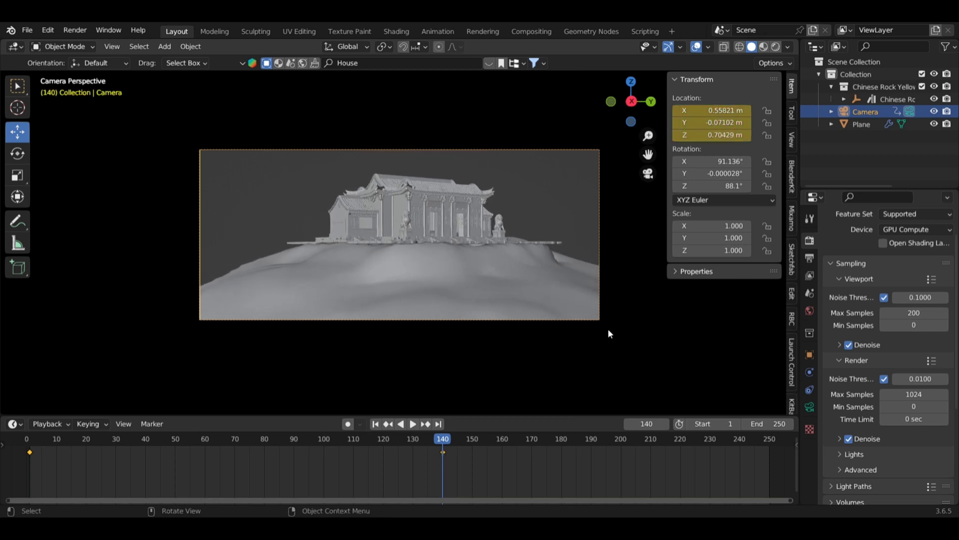
Scrub through the camera move and choose an interpolation mode for its keyframes
{"action": "left_click_drag", "start_coordinate": [441, 437], "coordinate": [92, 432]}
{"action": "right_click", "coordinate": [244, 432]}
{"action": "right_click", "coordinate": [211, 443]}
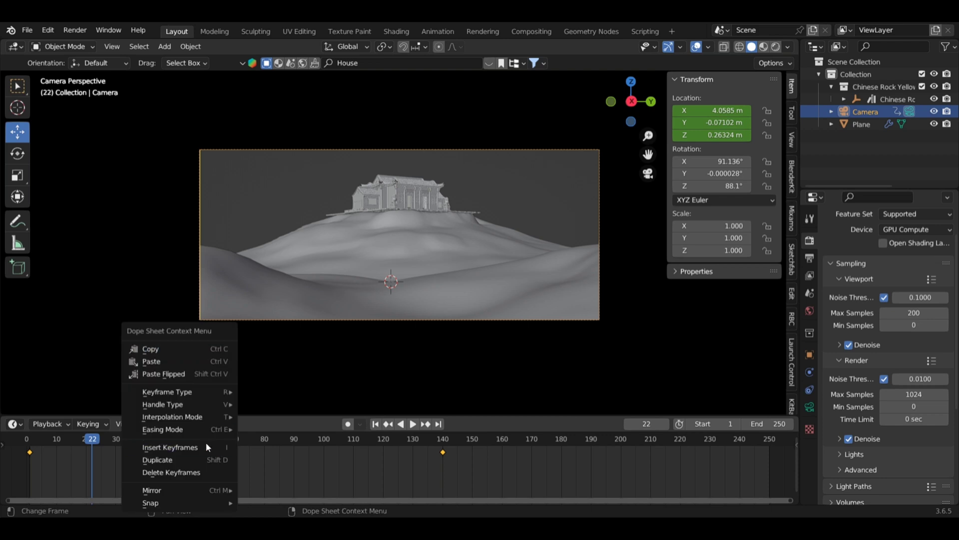
{"action": "mouse_move", "coordinate": [199, 415]}
{"action": "left_click", "coordinate": [257, 349]}
Set the end frame to 140 and, at frame 1, keyframe the camera's rotation with X at 88.136°
{"action": "mouse_move", "coordinate": [28, 439]}
{"action": "left_mouse_down"}
{"action": "mouse_move", "coordinate": [56, 438]}
{"action": "mouse_move", "coordinate": [30, 440]}
{"action": "left_mouse_up"}
{"action": "key", "text": "Return"}
{"action": "key", "text": "i"}
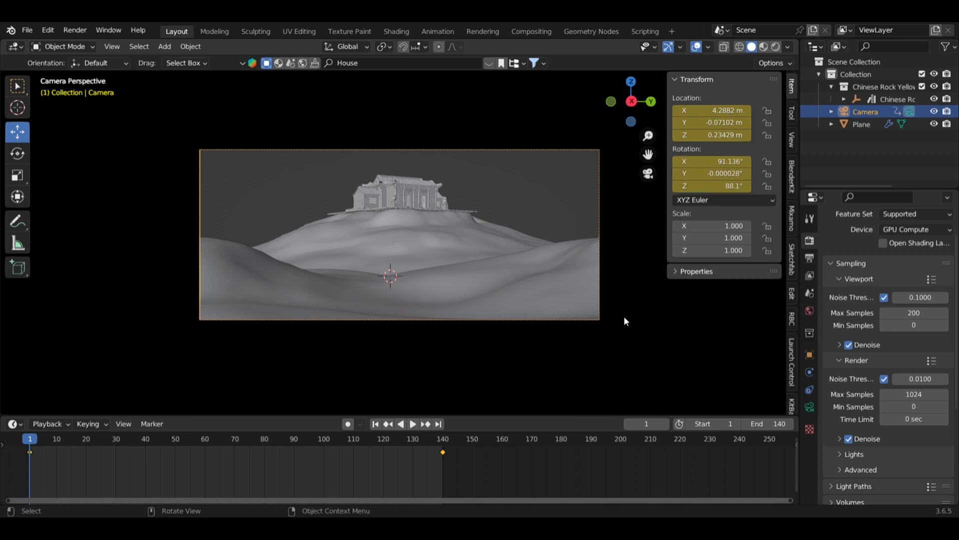
{"action": "mouse_move", "coordinate": [740, 162]}
{"action": "left_mouse_down"}
{"action": "mouse_move", "coordinate": [719, 165]}
{"action": "mouse_move", "coordinate": [735, 164]}
{"action": "left_mouse_up"}
At frame 140, keyframe the camera's rotation with X at 91.136°, and play the animation from frame 1
{"action": "left_click_drag", "start_coordinate": [440, 445], "coordinate": [444, 448]}
{"action": "mouse_move", "coordinate": [720, 163]}
{"action": "left_mouse_down"}
{"action": "mouse_move", "coordinate": [740, 163]}
{"action": "mouse_move", "coordinate": [726, 166]}
{"action": "left_mouse_up"}
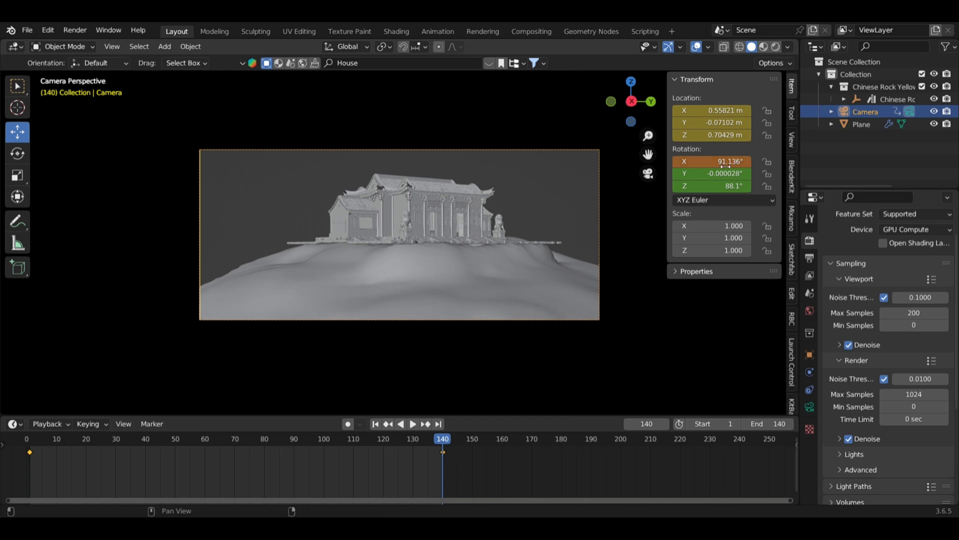
{"action": "key", "text": "i"}
{"action": "left_click_drag", "start_coordinate": [437, 437], "coordinate": [28, 410]}
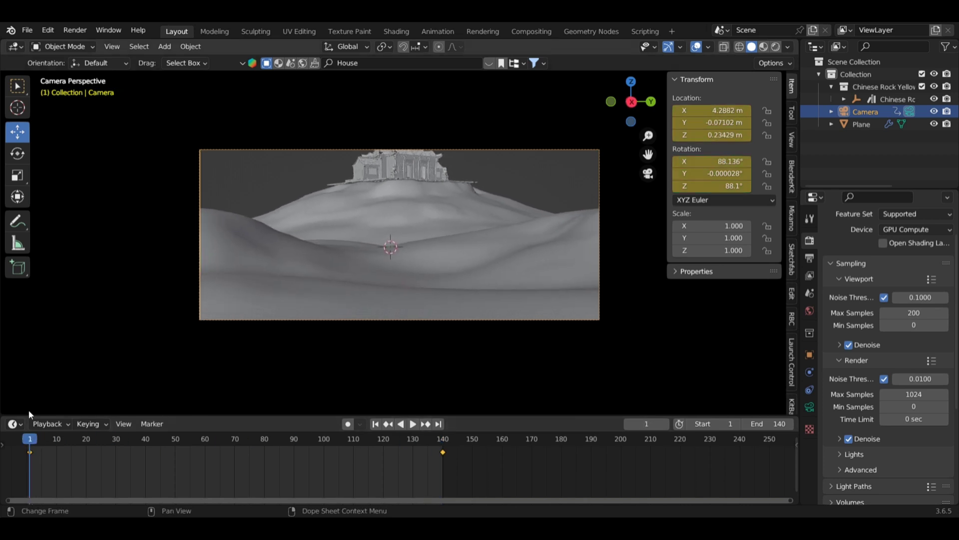
{"action": "left_click", "coordinate": [413, 425]}
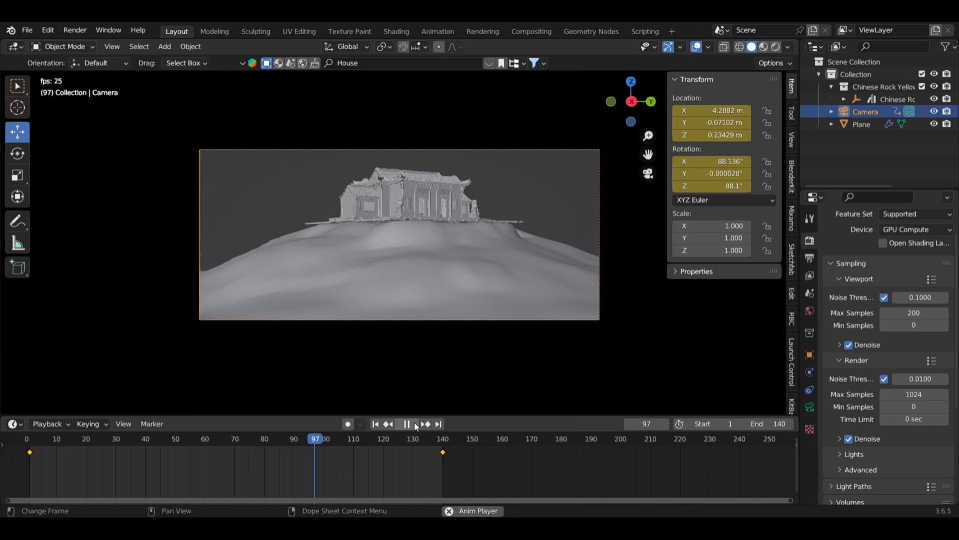
Stop the playback and scrub the camera animation back to frame 131
{"action": "left_click", "coordinate": [407, 424]}
{"action": "right_click", "coordinate": [331, 457]}
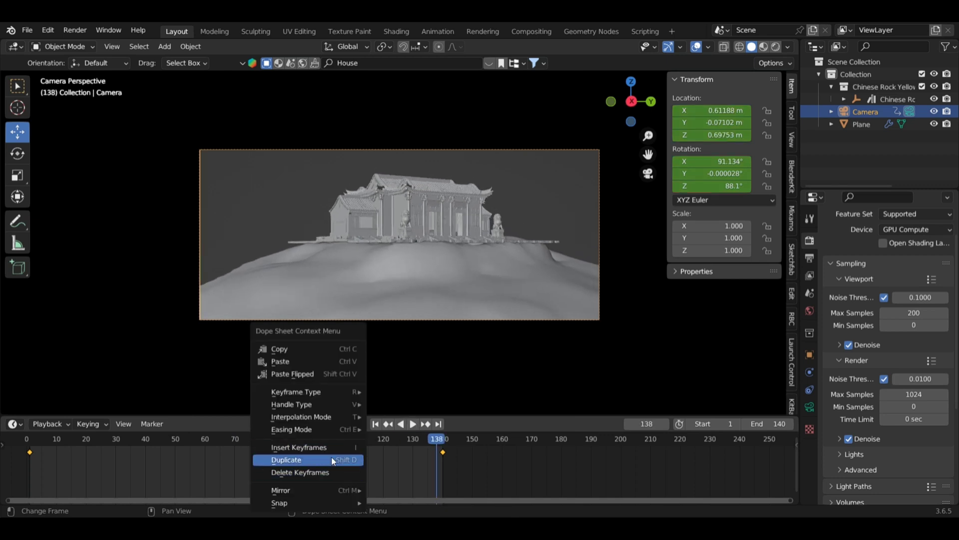
{"action": "mouse_move", "coordinate": [317, 417]}
{"action": "left_click", "coordinate": [423, 349]}
{"action": "left_click_drag", "start_coordinate": [437, 438], "coordinate": [416, 439]}
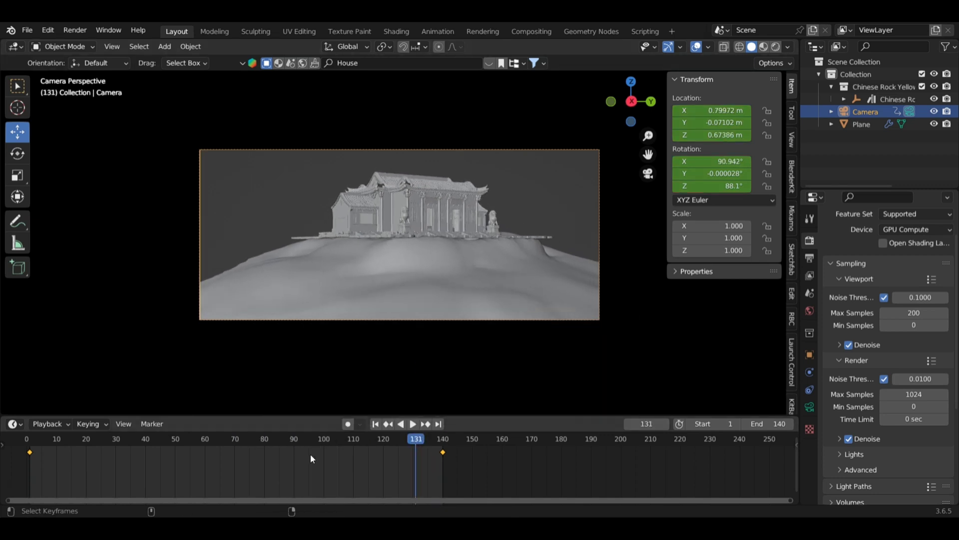
Examine the camera's animation curves in an enlarged Graph Editor, and return to the timeline to play the camera move
{"action": "left_click", "coordinate": [14, 424]}
{"action": "left_click", "coordinate": [190, 329]}
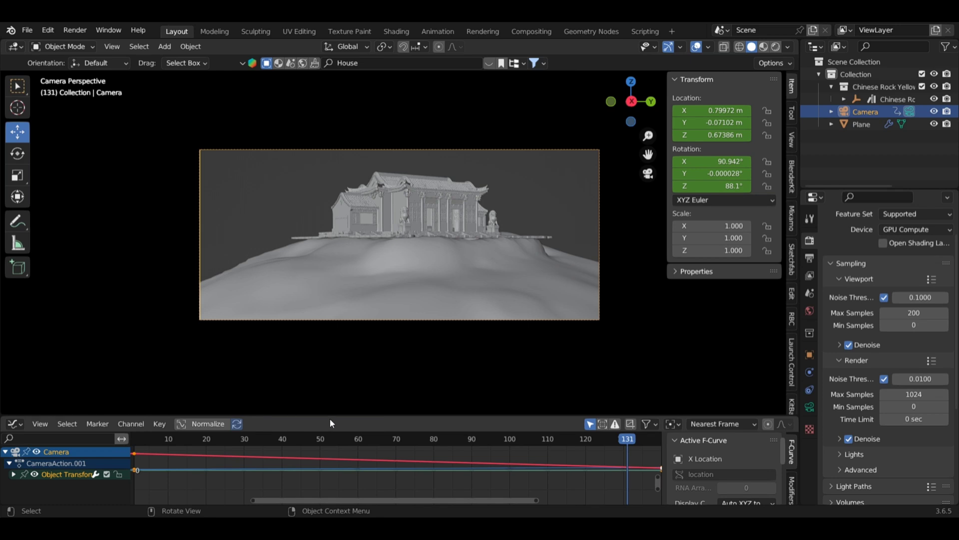
{"action": "left_click_drag", "start_coordinate": [330, 416], "coordinate": [335, 194]}
{"action": "scroll", "coordinate": [414, 347], "scroll_direction": "down", "scroll_amount": 3}
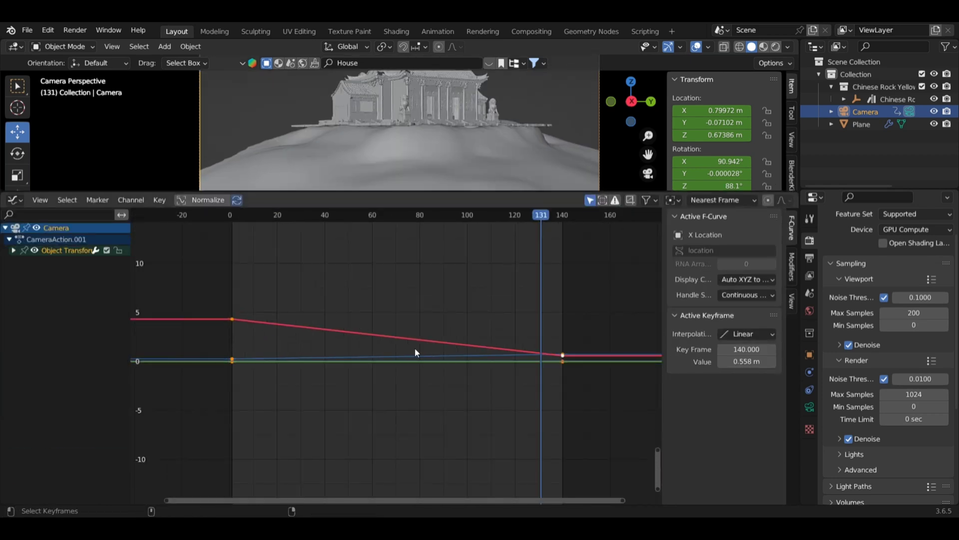
{"action": "left_click", "coordinate": [14, 199]}
{"action": "left_click", "coordinate": [166, 248]}
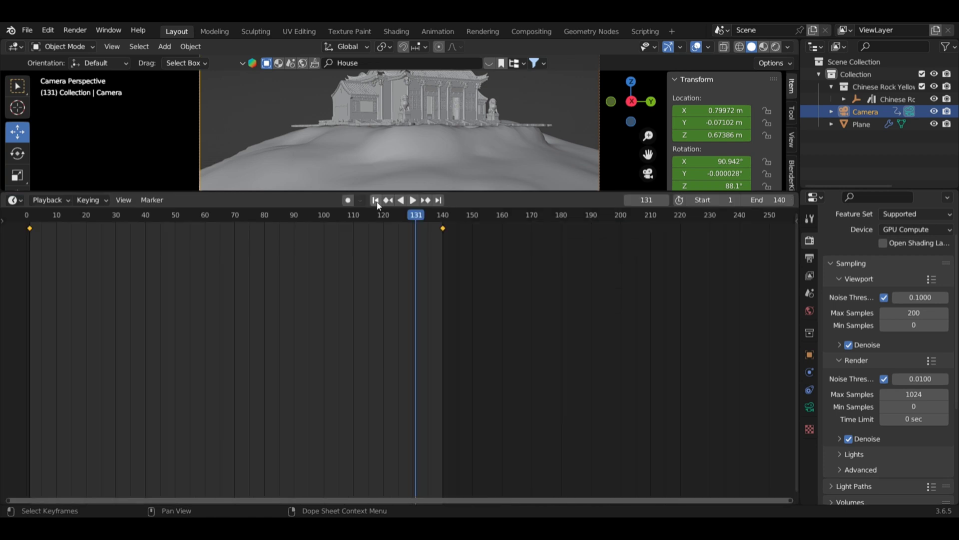
{"action": "left_click_drag", "start_coordinate": [437, 192], "coordinate": [438, 414]}
{"action": "key", "text": "space"}
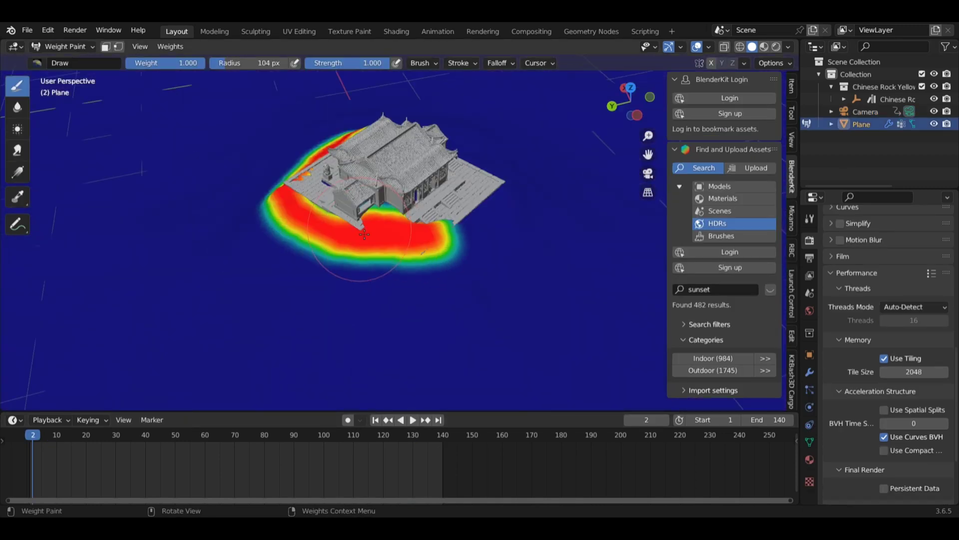
Paint weight 1.000 over the hill around the temple, reducing the brush radius to 60 px
{"action": "middle_click_drag", "start_coordinate": [364, 234], "coordinate": [480, 200]}
{"action": "mouse_move", "coordinate": [309, 239]}
{"action": "left_mouse_down"}
{"action": "mouse_move", "coordinate": [514, 240]}
{"action": "mouse_move", "coordinate": [350, 265]}
{"action": "left_mouse_up"}
{"action": "middle_click_drag", "start_coordinate": [350, 265], "coordinate": [345, 294]}
{"action": "key", "text": "f"}
{"action": "left_click", "coordinate": [249, 294]}
{"action": "left_click_drag", "start_coordinate": [240, 310], "coordinate": [274, 284]}
{"action": "mouse_move", "coordinate": [275, 284]}
{"action": "middle_mouse_down"}
{"action": "mouse_move", "coordinate": [300, 250]}
{"action": "mouse_move", "coordinate": [349, 340]}
{"action": "mouse_move", "coordinate": [392, 304]}
{"action": "mouse_move", "coordinate": [227, 257]}
{"action": "middle_mouse_up"}
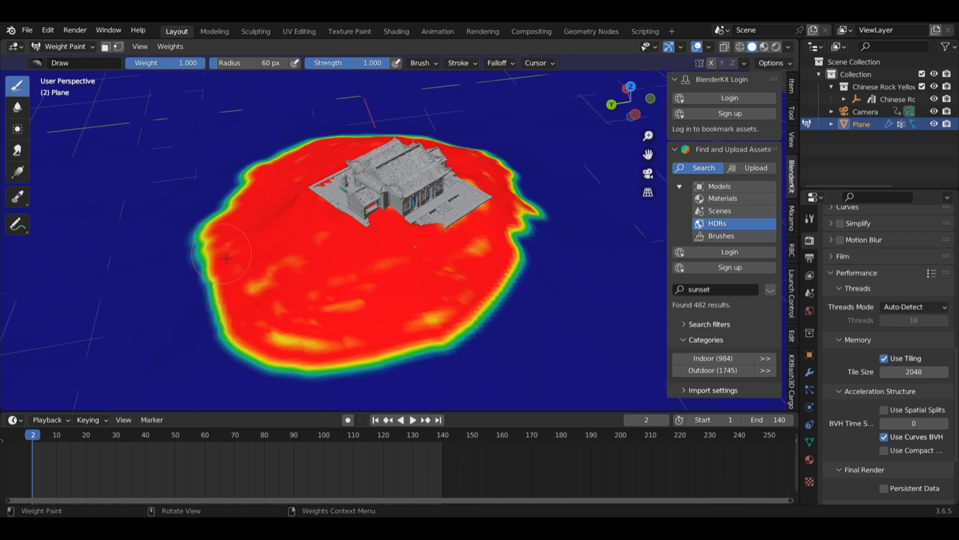
Paint weight 1.000 on the mound at the near side of the terrain, checking coverage from the camera
{"action": "key", "text": "KP_0"}
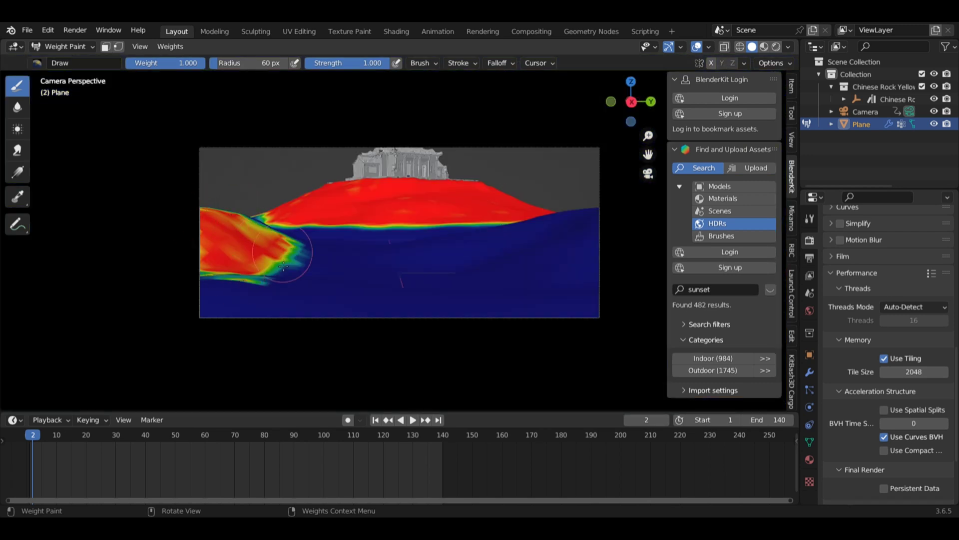
{"action": "mouse_move", "coordinate": [273, 299]}
{"action": "middle_mouse_down"}
{"action": "mouse_move", "coordinate": [221, 261]}
{"action": "mouse_move", "coordinate": [175, 250]}
{"action": "middle_mouse_up"}
{"action": "mouse_move", "coordinate": [135, 345]}
{"action": "left_mouse_down"}
{"action": "mouse_move", "coordinate": [133, 294]}
{"action": "mouse_move", "coordinate": [150, 255]}
{"action": "left_mouse_up"}
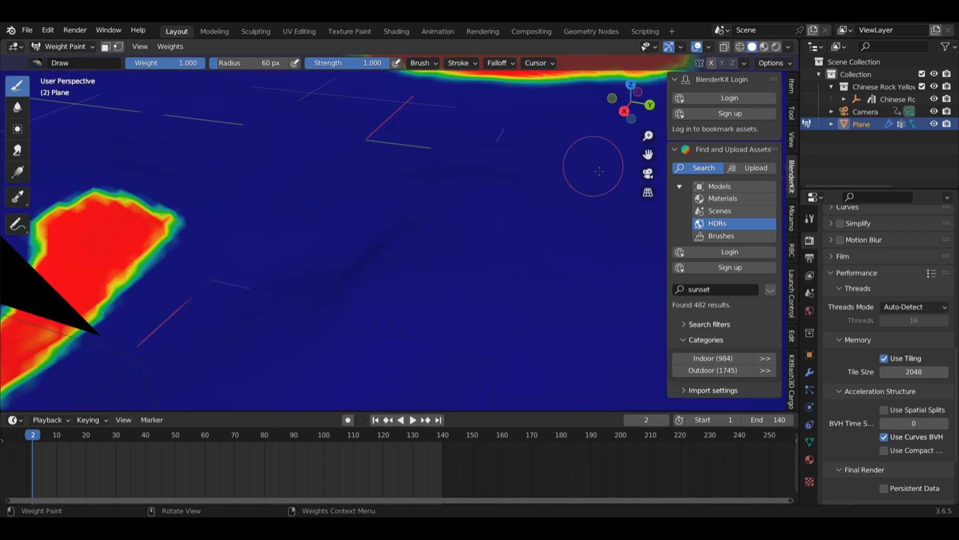
{"action": "key", "text": "KP_0"}
{"action": "middle_click_drag", "start_coordinate": [550, 234], "coordinate": [206, 303]}
{"action": "key", "text": "KP_0"}
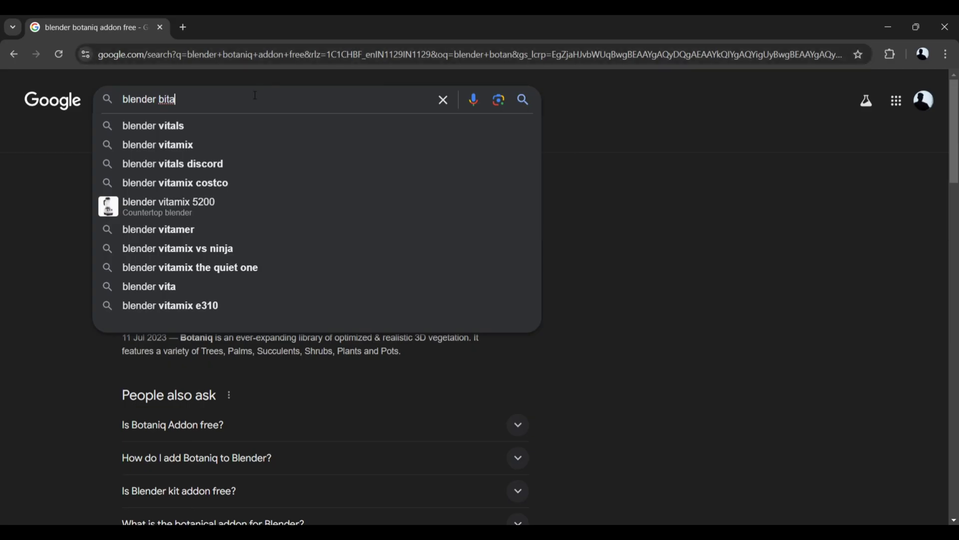
Search the web for "blender botaniq" in the browser and look through the Botaniq tree and grass library's Blender Market page
{"action": "key", "text": "BackSpace"}
{"action": "key", "text": "BackSpace"}
{"action": "type", "text": "taniq"}
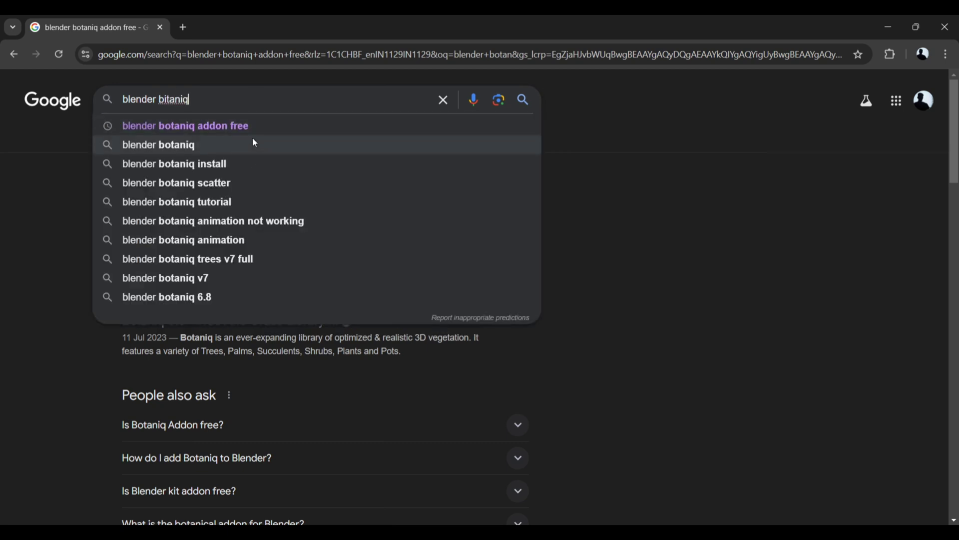
{"action": "left_click", "coordinate": [245, 143]}
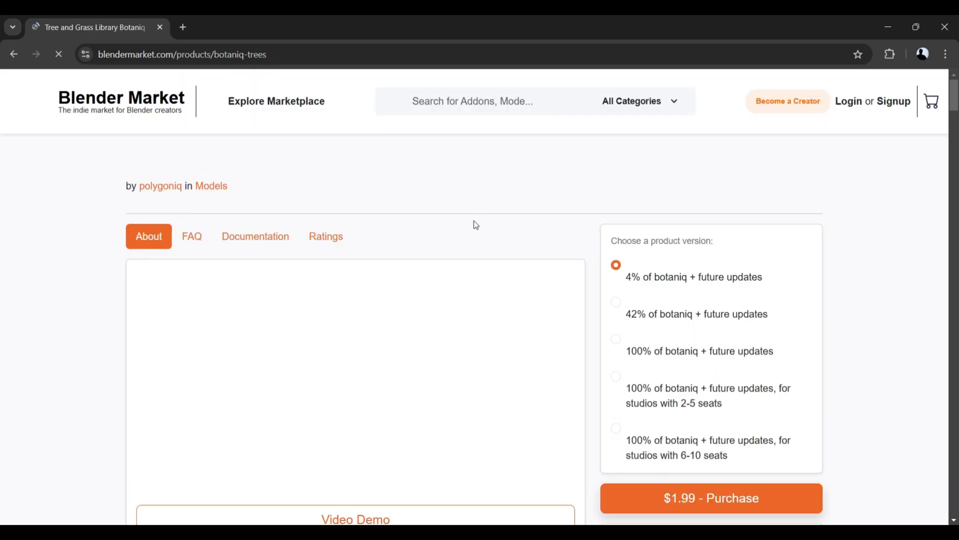
{"action": "scroll", "coordinate": [719, 330], "scroll_direction": "down", "scroll_amount": 3}
{"action": "scroll", "coordinate": [720, 330], "scroll_direction": "down", "scroll_amount": 15}
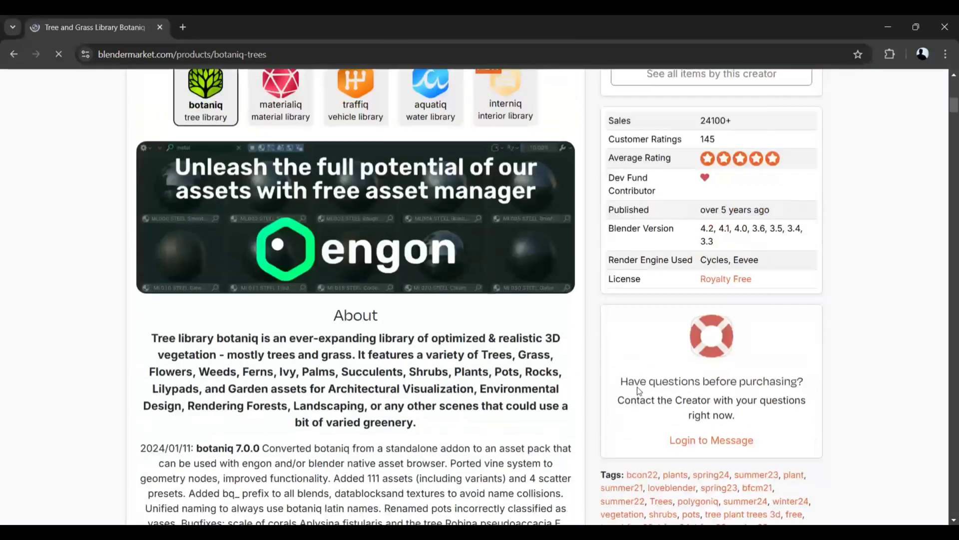
{"action": "scroll", "coordinate": [647, 391], "scroll_direction": "up", "scroll_amount": 15}
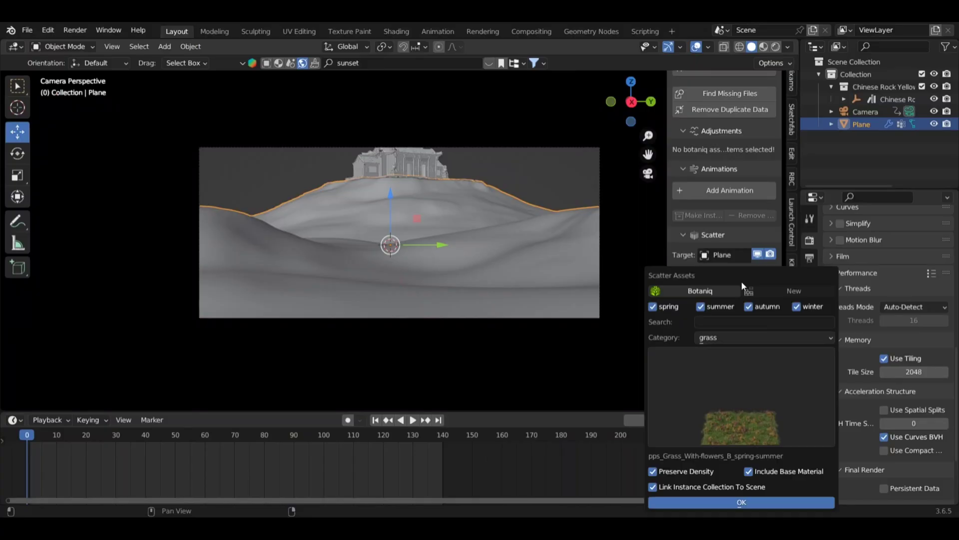
In Blender, scatter the Botaniq grass asset pps_Grass_Basic_A_spring-summer over the terrain plane
{"action": "left_click", "coordinate": [730, 368]}
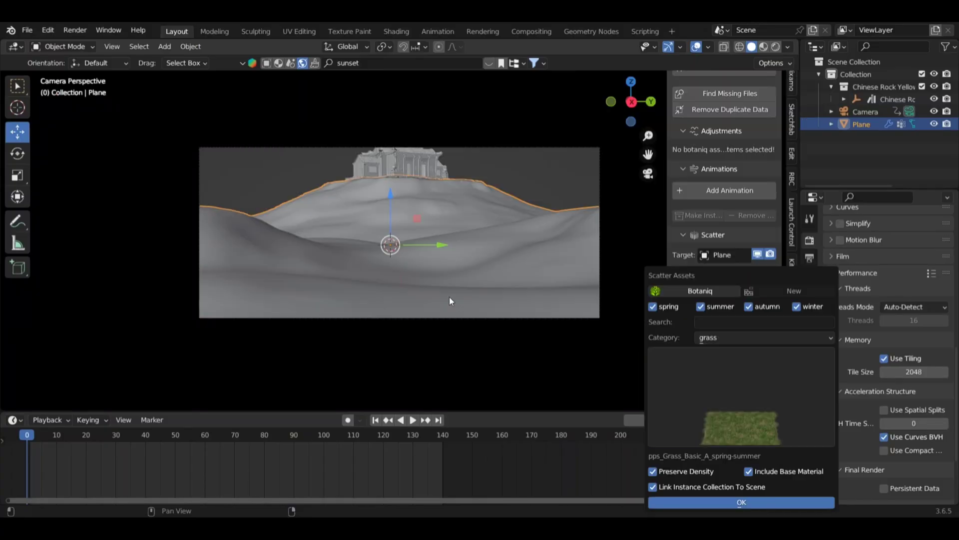
{"action": "left_click", "coordinate": [741, 503]}
{"action": "scroll", "coordinate": [738, 331], "scroll_direction": "down", "scroll_amount": 10}
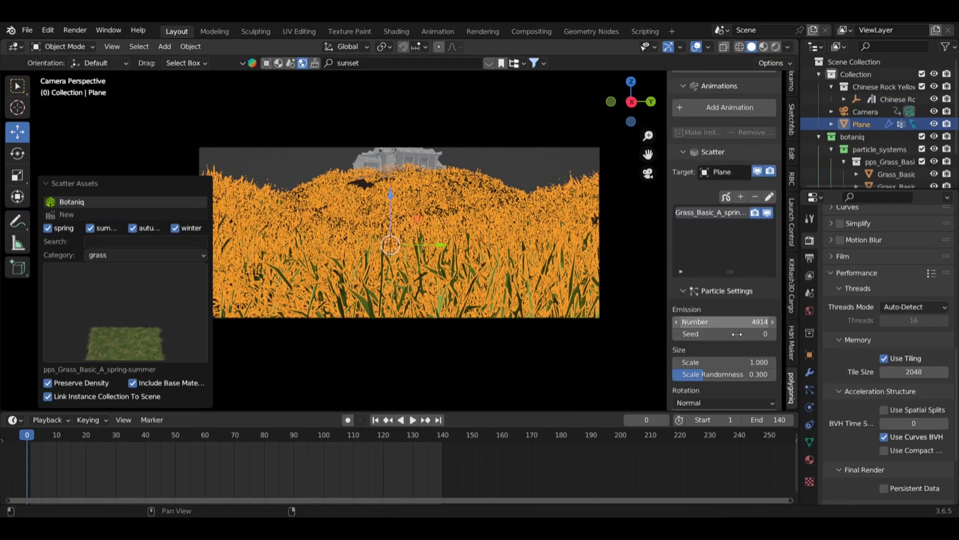
{"action": "scroll", "coordinate": [750, 328], "scroll_direction": "down", "scroll_amount": 8}
Choose a vertex group for the scattered grass's length, and set its emission number to 1000
{"action": "left_click", "coordinate": [747, 310]}
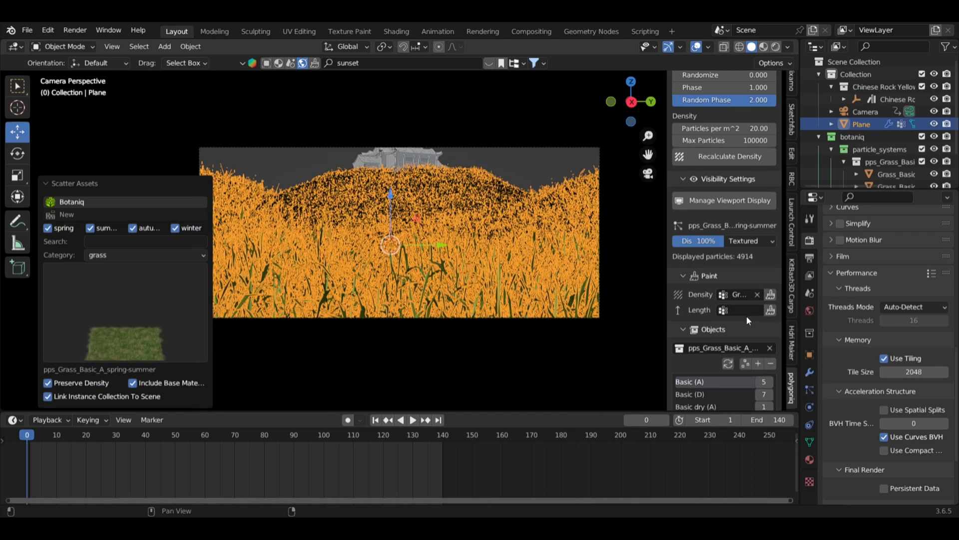
{"action": "left_click", "coordinate": [760, 329]}
{"action": "scroll", "coordinate": [699, 337], "scroll_direction": "up", "scroll_amount": 15}
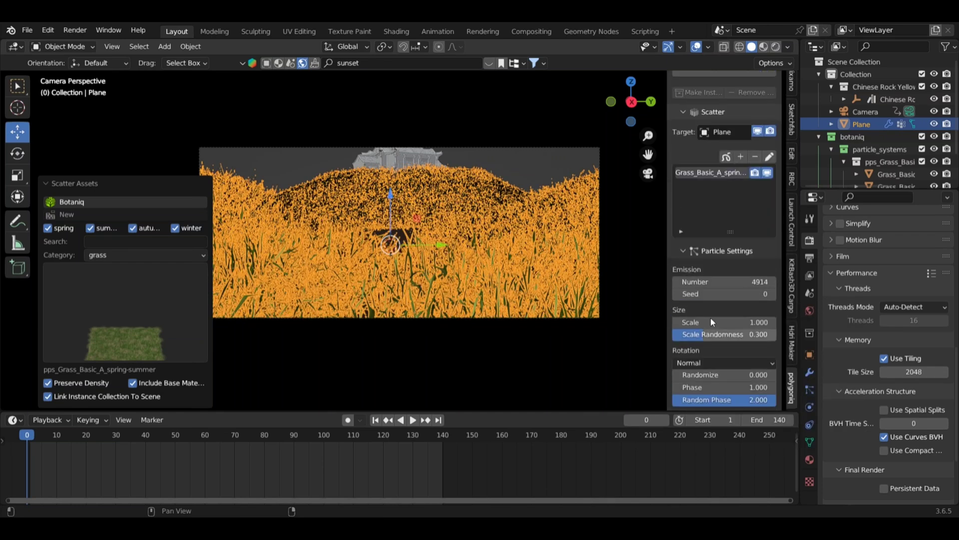
{"action": "left_click", "coordinate": [758, 282]}
{"action": "type", "text": "1000"}
{"action": "key", "text": "Return"}
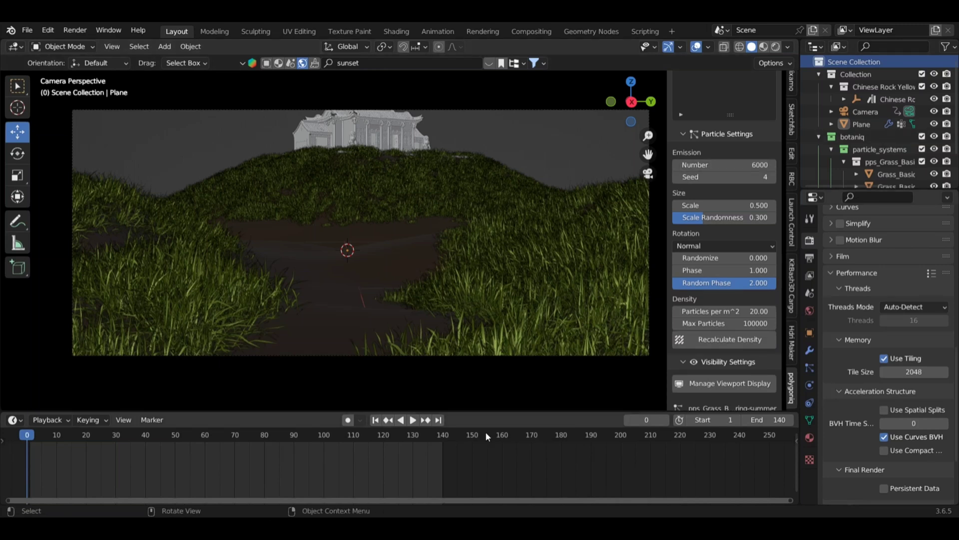
Play the camera animation to preview the grass-covered terrain
{"action": "key", "text": "space"}
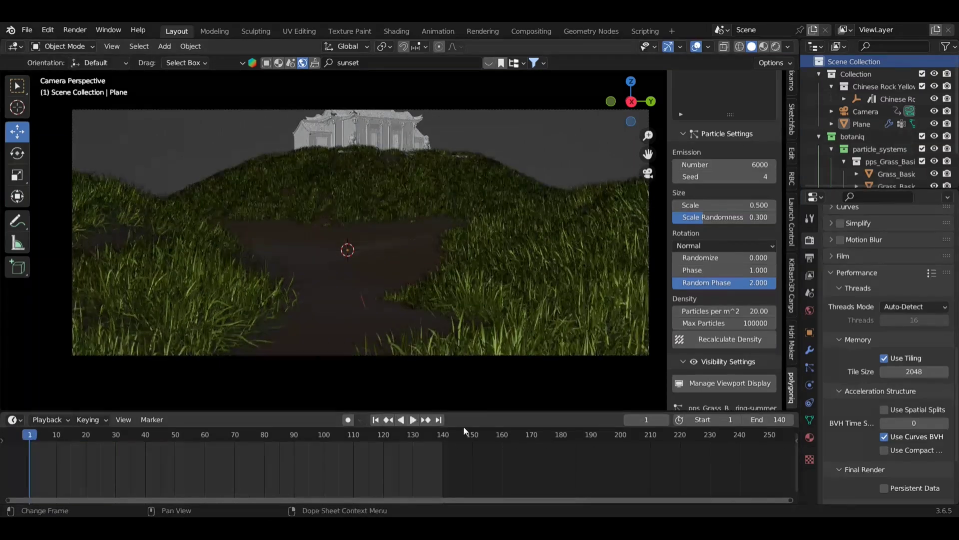
{"action": "left_click", "coordinate": [413, 420]}
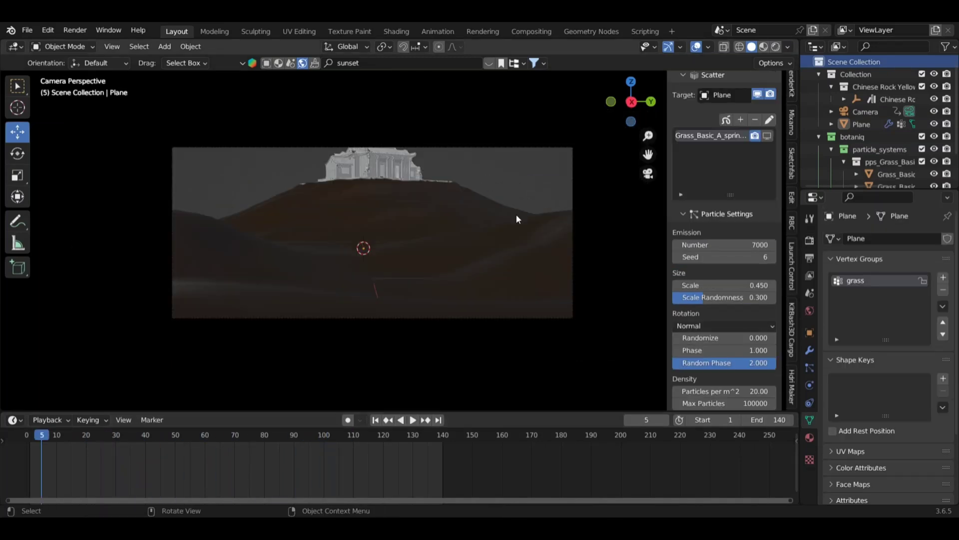
Add a 2 m plane, raise it above the terrain and move it behind the temple
{"action": "middle_click_drag", "start_coordinate": [653, 256], "coordinate": [515, 205]}
{"action": "key", "text": "shift+a"}
{"action": "mouse_move", "coordinate": [244, 78]}
{"action": "left_click", "coordinate": [353, 80]}
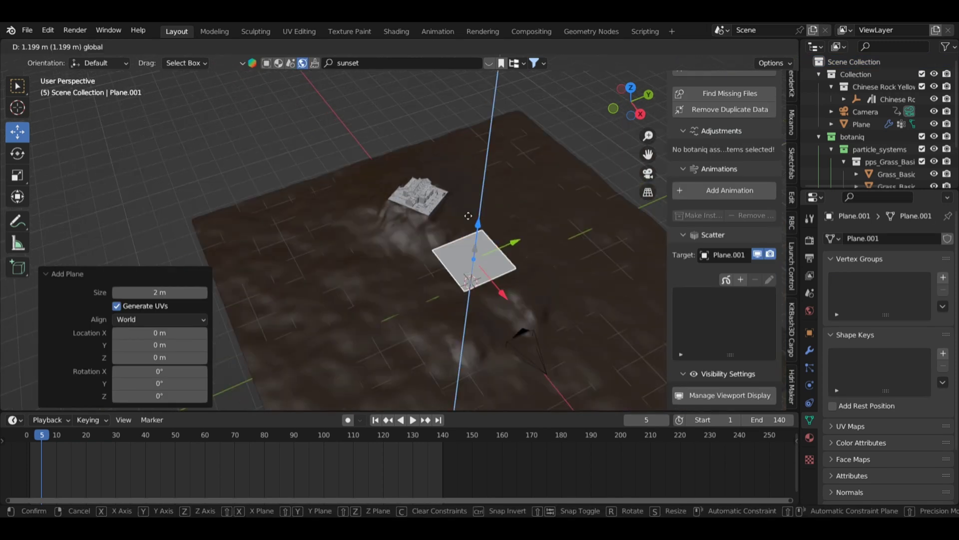
{"action": "left_click_drag", "start_coordinate": [492, 292], "coordinate": [420, 192]}
{"action": "middle_click_drag", "start_coordinate": [420, 192], "coordinate": [419, 198]}
{"action": "left_click_drag", "start_coordinate": [419, 196], "coordinate": [393, 210]}
Try to rotate the new plane upright freehand
{"action": "left_click", "coordinate": [18, 153]}
{"action": "left_click_drag", "start_coordinate": [415, 168], "coordinate": [421, 176]}
{"action": "key", "text": "ctrl+z"}
{"action": "scroll", "coordinate": [424, 148], "scroll_direction": "up", "scroll_amount": 3}
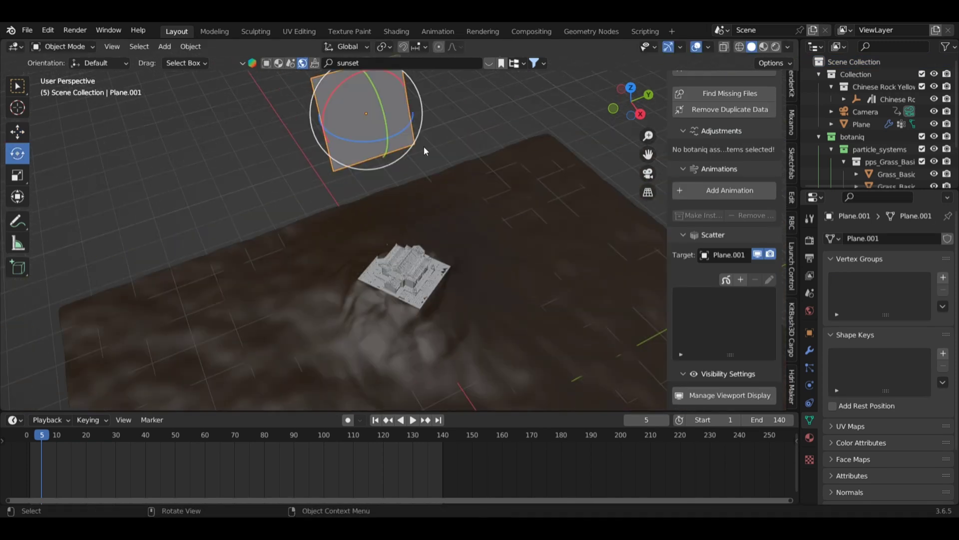
Set the new plane's Y rotation to 90°
{"action": "middle_click_drag", "start_coordinate": [424, 148], "coordinate": [435, 200]}
{"action": "left_click", "coordinate": [792, 88]}
{"action": "left_click", "coordinate": [712, 174]}
{"action": "type", "text": "90"}
{"action": "key", "text": "Return"}
Scale the upright plane to about 3.220 in X and 6.748 in Y to form a backdrop
{"action": "middle_click_drag", "start_coordinate": [282, 217], "coordinate": [271, 178]}
{"action": "left_click", "coordinate": [17, 175]}
{"action": "left_click_drag", "start_coordinate": [414, 129], "coordinate": [693, 103]}
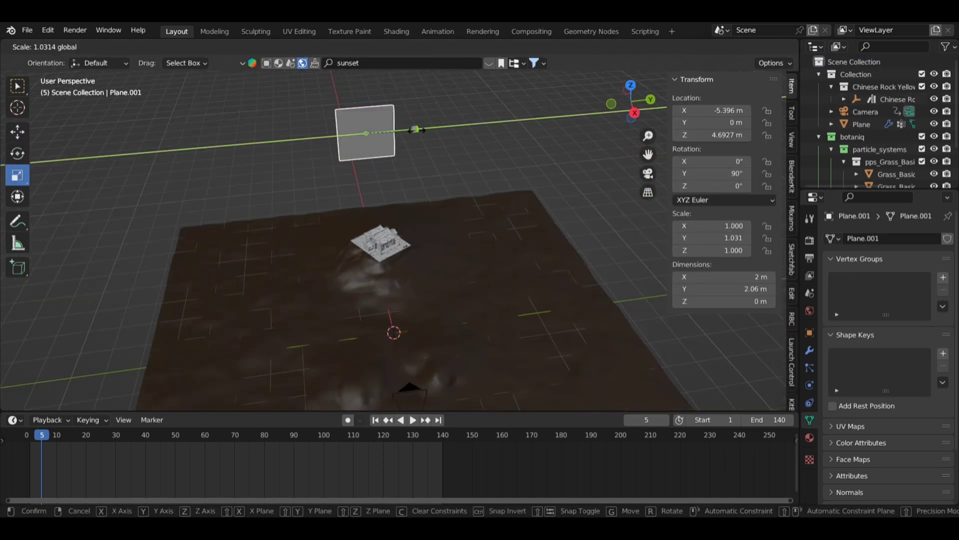
{"action": "left_click_drag", "start_coordinate": [364, 85], "coordinate": [334, 366]}
Move the backdrop plane farther behind the temple to about X -13.094 m, and lower it to about Z 0.387 m
{"action": "middle_click_drag", "start_coordinate": [407, 180], "coordinate": [443, 167]}
{"action": "left_click", "coordinate": [18, 132]}
{"action": "left_click_drag", "start_coordinate": [424, 173], "coordinate": [318, 125]}
{"action": "left_click", "coordinate": [648, 173]}
{"action": "left_click", "coordinate": [648, 174]}
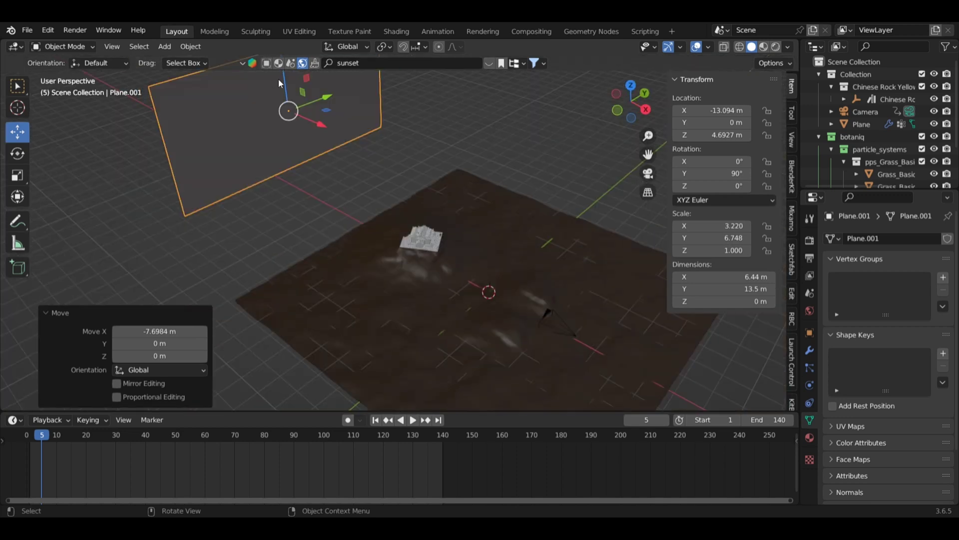
{"action": "left_click_drag", "start_coordinate": [280, 82], "coordinate": [291, 170]}
{"action": "middle_click_drag", "start_coordinate": [319, 190], "coordinate": [300, 182]}
Check the backdrop plane through the camera and at frame 115
{"action": "left_click", "coordinate": [648, 174]}
{"action": "left_click_drag", "start_coordinate": [41, 435], "coordinate": [369, 438]}
{"action": "middle_click_drag", "start_coordinate": [458, 212], "coordinate": [477, 268]}
{"action": "scroll", "coordinate": [462, 245], "scroll_direction": "up", "scroll_amount": 3}
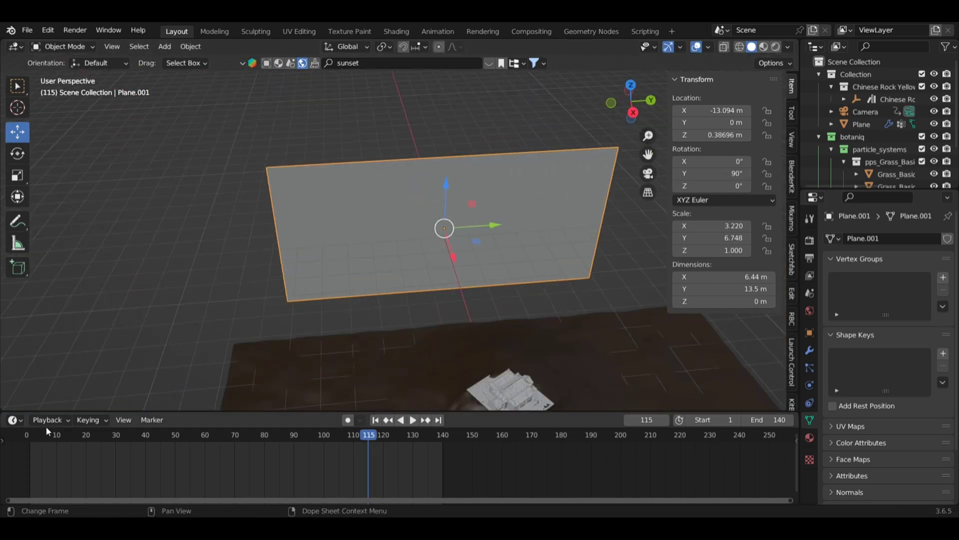
Open the Shader Editor in the enlarged timeline area and create a new material for the backdrop plane
{"action": "left_click_drag", "start_coordinate": [30, 411], "coordinate": [20, 305]}
{"action": "left_click", "coordinate": [15, 314]}
{"action": "left_click", "coordinate": [45, 433]}
{"action": "left_click", "coordinate": [425, 314]}
{"action": "middle_click_drag", "start_coordinate": [426, 419], "coordinate": [488, 377]}
{"action": "scroll", "coordinate": [259, 428], "scroll_direction": "up", "scroll_amount": 3}
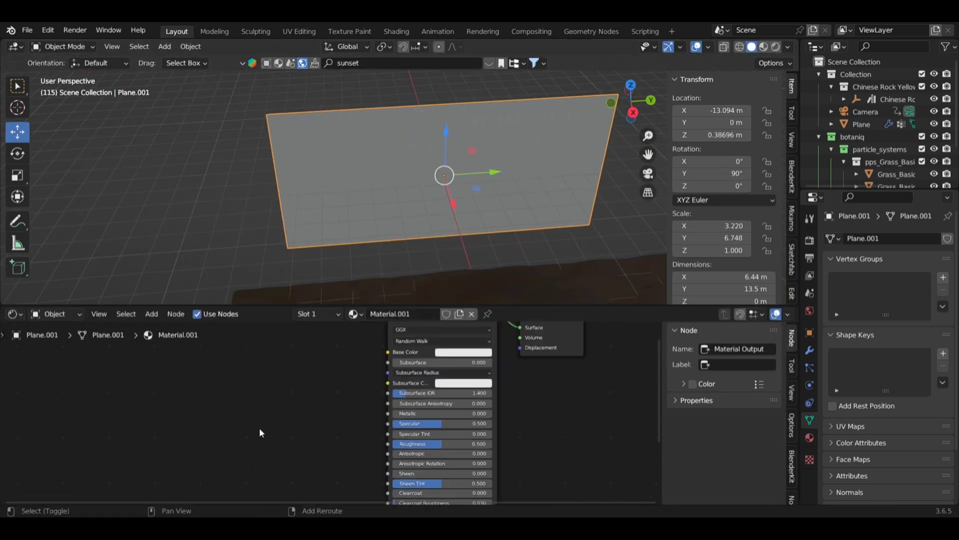
Add a Noise Texture node and a Color Ramp node to the backdrop material
{"action": "key", "text": "shift+a"}
{"action": "left_click", "coordinate": [256, 371]}
{"action": "type", "text": "noi"}
{"action": "key", "text": "Return"}
{"action": "left_click", "coordinate": [241, 428]}
{"action": "key", "text": "shift+a"}
{"action": "left_click", "coordinate": [298, 371]}
{"action": "type", "text": "col"}
{"action": "key", "text": "Return"}
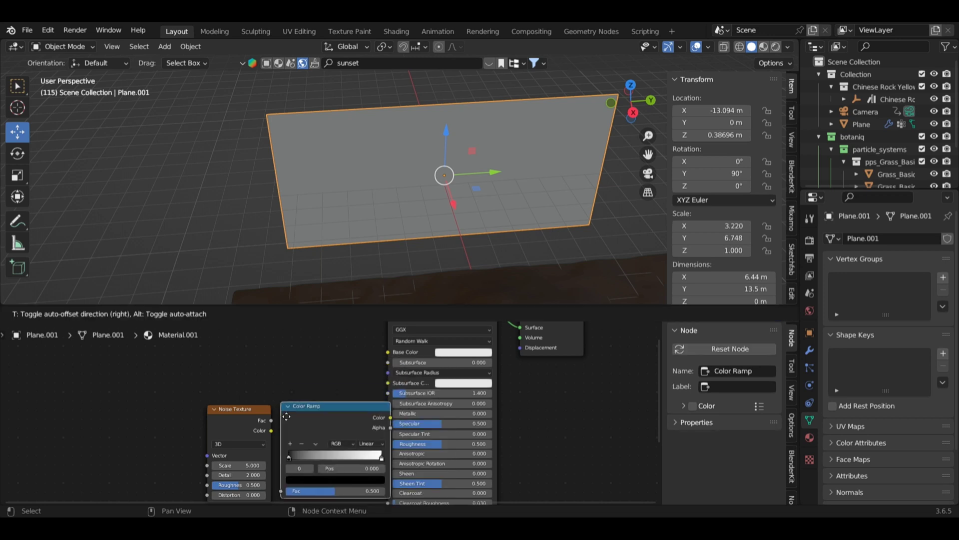
{"action": "left_click", "coordinate": [318, 427]}
Connect the Noise Texture's Fac to the Color Ramp, and link the ramp's Color to the Principled shader
{"action": "left_click_drag", "start_coordinate": [268, 410], "coordinate": [254, 410]}
{"action": "left_click_drag", "start_coordinate": [197, 420], "coordinate": [230, 484]}
{"action": "middle_click_drag", "start_coordinate": [301, 467], "coordinate": [222, 502]}
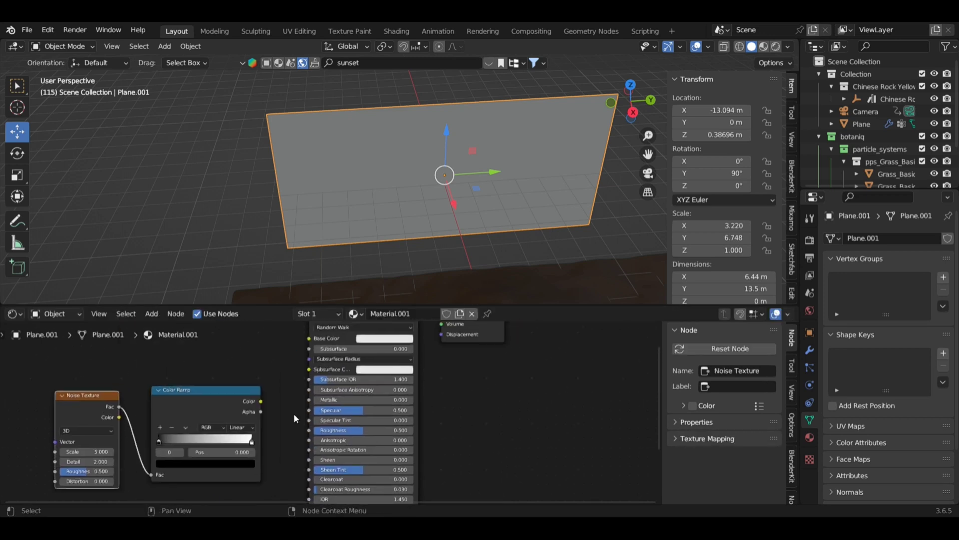
{"action": "left_click_drag", "start_coordinate": [261, 401], "coordinate": [307, 384]}
Switch the viewport to rendered shading and move the backdrop plane vertically along Z
{"action": "left_click", "coordinate": [776, 47]}
{"action": "mouse_move", "coordinate": [480, 226]}
{"action": "middle_mouse_down"}
{"action": "mouse_move", "coordinate": [511, 211]}
{"action": "mouse_move", "coordinate": [460, 189]}
{"action": "middle_mouse_up"}
{"action": "key", "text": "g"}
{"action": "key", "text": "z"}
{"action": "left_click", "coordinate": [459, 186]}
Adjust the Color Ramp stops and a Noise Texture value to shape the backdrop's cloudy pattern
{"action": "middle_click_drag", "start_coordinate": [173, 487], "coordinate": [224, 425]}
{"action": "left_click_drag", "start_coordinate": [212, 430], "coordinate": [240, 433]}
{"action": "left_click_drag", "start_coordinate": [303, 428], "coordinate": [278, 428]}
{"action": "left_click_drag", "start_coordinate": [140, 439], "coordinate": [150, 440]}
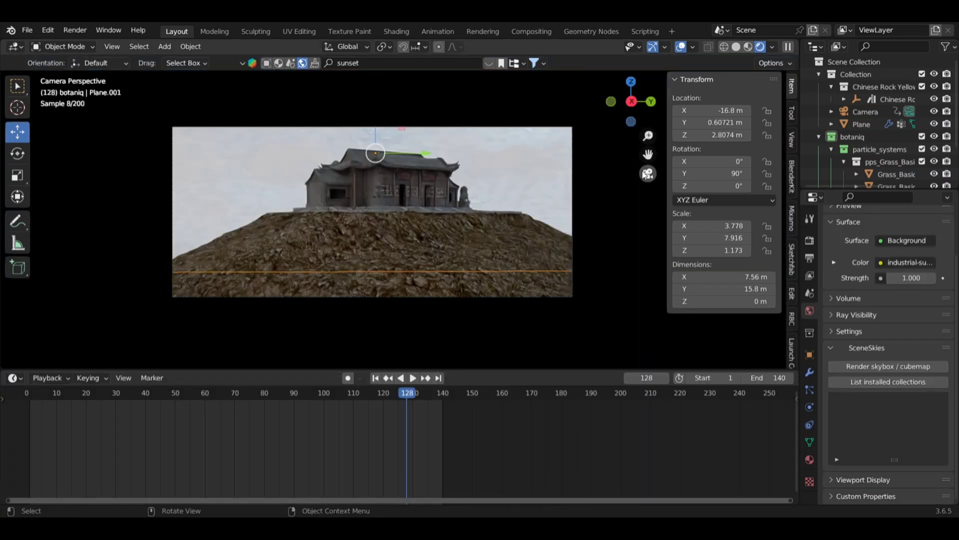
Inspect the rendered backdrop plane and sky from outside the camera, and return to the camera view
{"action": "left_click", "coordinate": [647, 173]}
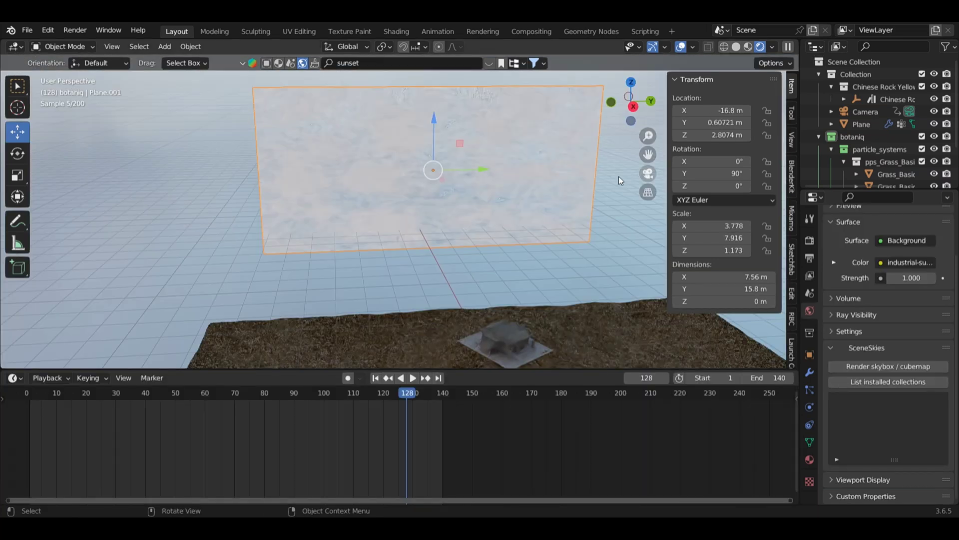
{"action": "scroll", "coordinate": [481, 202], "scroll_direction": "down", "scroll_amount": 2}
{"action": "middle_click_drag", "start_coordinate": [480, 204], "coordinate": [454, 198]}
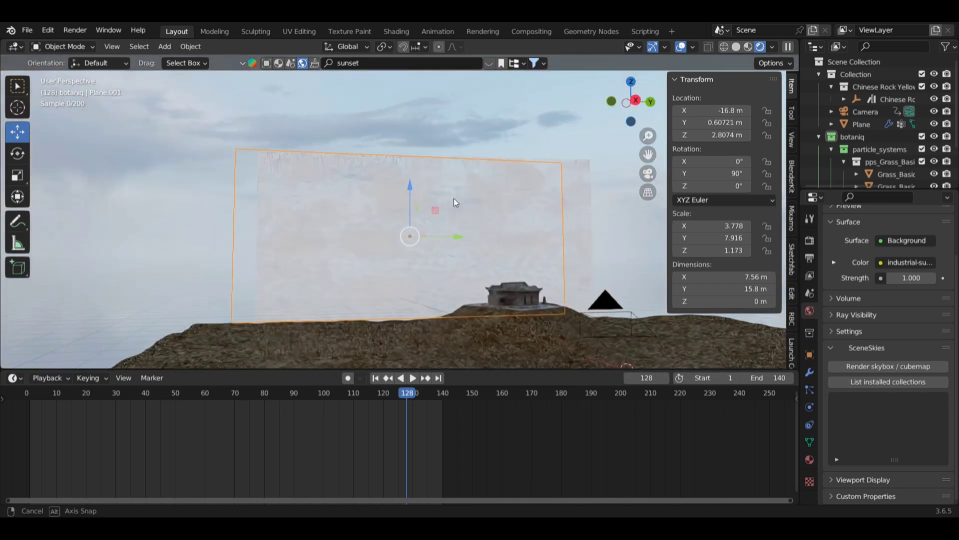
{"action": "left_click", "coordinate": [648, 173]}
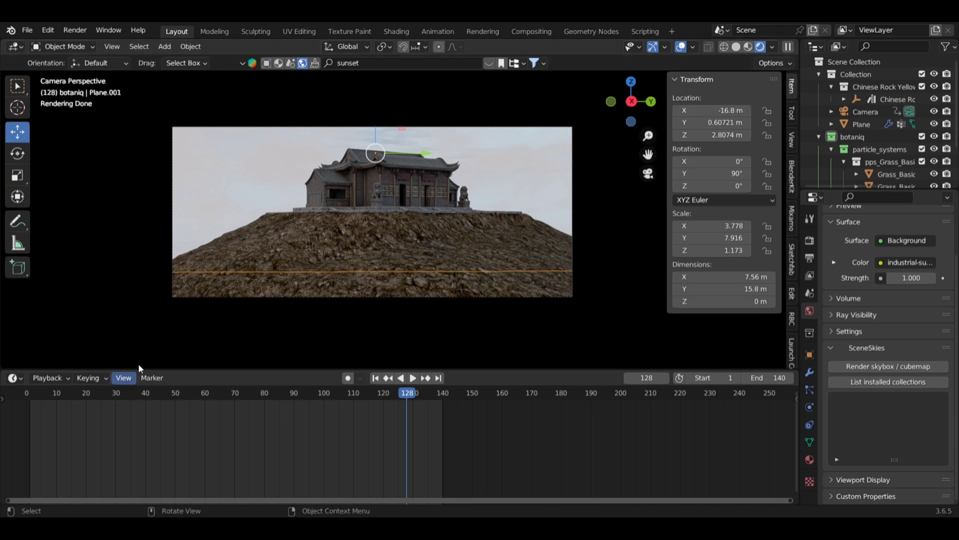
Turn the enlarged timeline area into the Shader Editor and show the World's sky nodes
{"action": "left_click_drag", "start_coordinate": [224, 368], "coordinate": [224, 334]}
{"action": "left_click", "coordinate": [20, 344]}
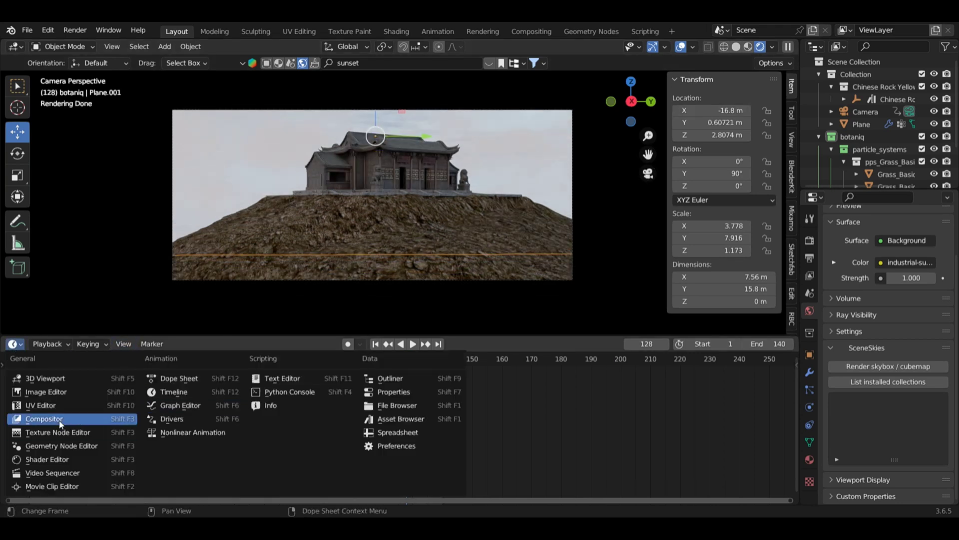
{"action": "left_click", "coordinate": [47, 459]}
{"action": "left_click", "coordinate": [50, 344]}
{"action": "left_click", "coordinate": [50, 369]}
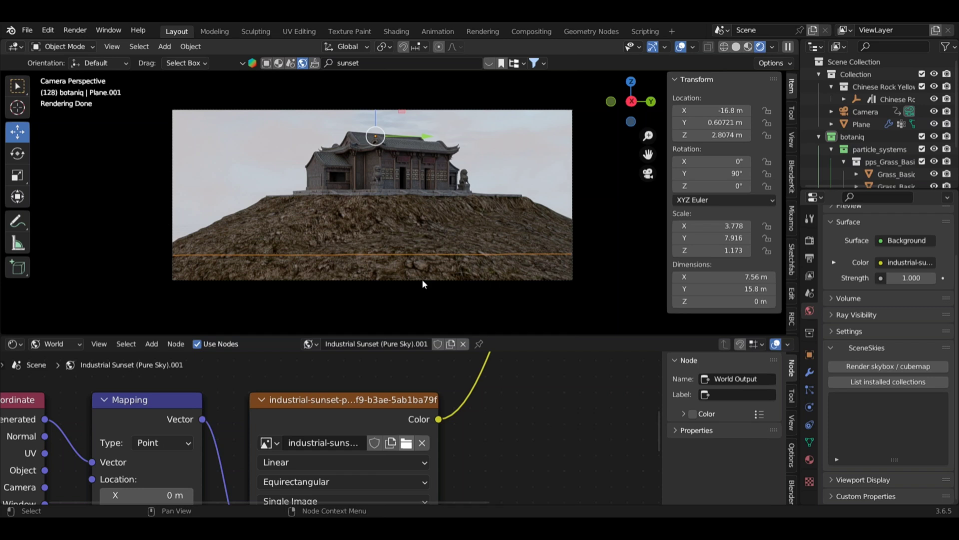
Use the belfast_sunset_puresky_8k.hdr sky texture with a world strength of 0.5, and check the lighting around the backdrop
{"action": "left_click", "coordinate": [913, 278]}
{"action": "type", "text": ".5"}
{"action": "key", "text": "Return"}
{"action": "middle_click_drag", "start_coordinate": [390, 220], "coordinate": [343, 227]}
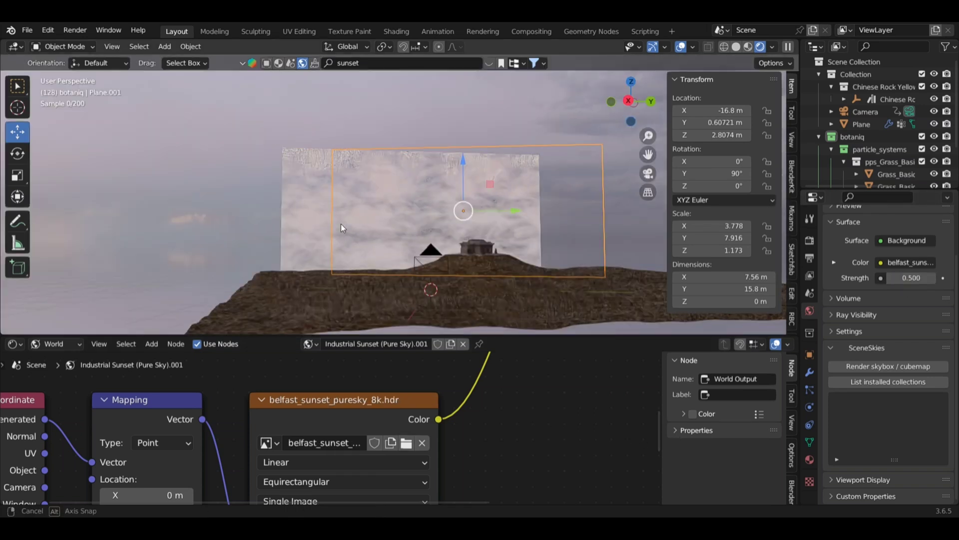
{"action": "key", "text": "KP_0"}
Set the Z rotation of the sky texture's Mapping to 90° in the world settings
{"action": "left_click", "coordinate": [834, 262]}
{"action": "scroll", "coordinate": [873, 352], "scroll_direction": "down", "scroll_amount": 3}
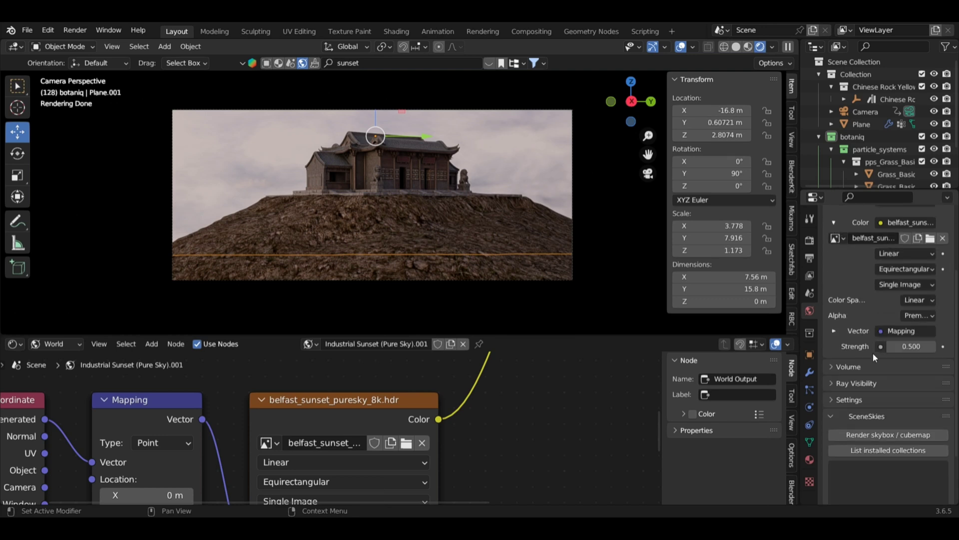
{"action": "left_click", "coordinate": [834, 331]}
{"action": "scroll", "coordinate": [931, 369], "scroll_direction": "down", "scroll_amount": 6}
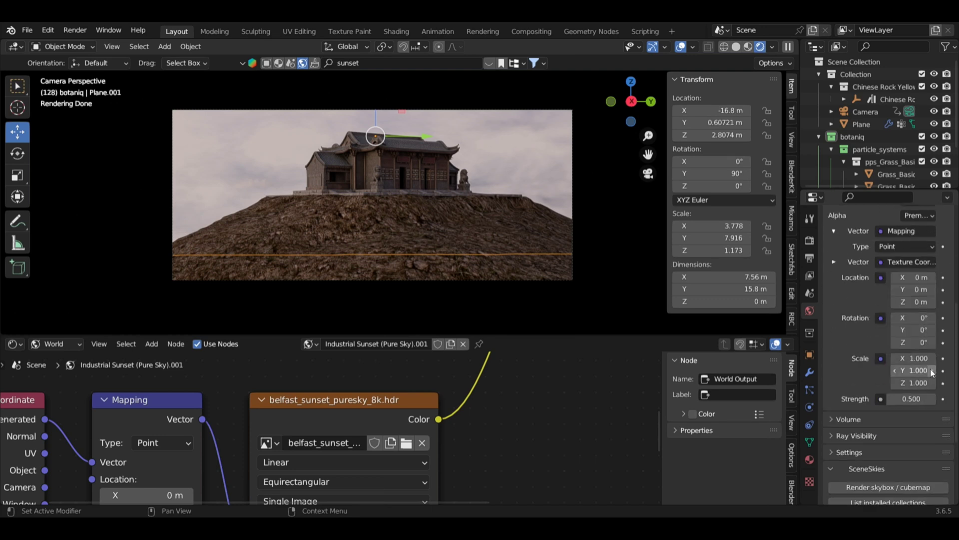
{"action": "left_click", "coordinate": [645, 176]}
{"action": "left_click_drag", "start_coordinate": [918, 343], "coordinate": [932, 343]}
{"action": "left_click", "coordinate": [648, 173]}
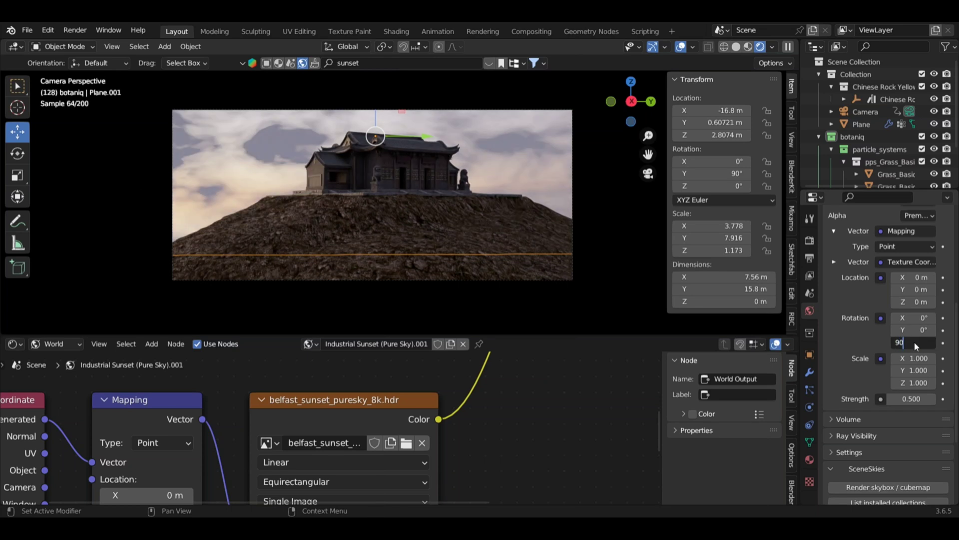
{"action": "key", "text": "Return"}
Move the backdrop plane about -0.74 m along Y and set the sky mapping's Z rotation to 95°
{"action": "middle_click_drag", "start_coordinate": [596, 197], "coordinate": [581, 243]}
{"action": "scroll", "coordinate": [581, 244], "scroll_direction": "down", "scroll_amount": 5}
{"action": "left_click_drag", "start_coordinate": [484, 176], "coordinate": [477, 175]}
{"action": "middle_click_drag", "start_coordinate": [481, 201], "coordinate": [486, 173]}
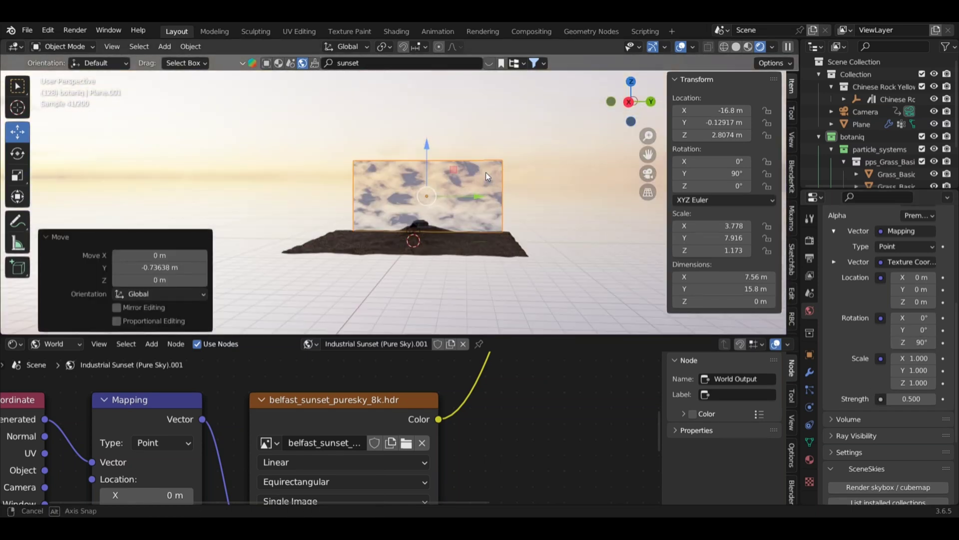
{"action": "key", "text": "Return"}
{"action": "left_click", "coordinate": [648, 174]}
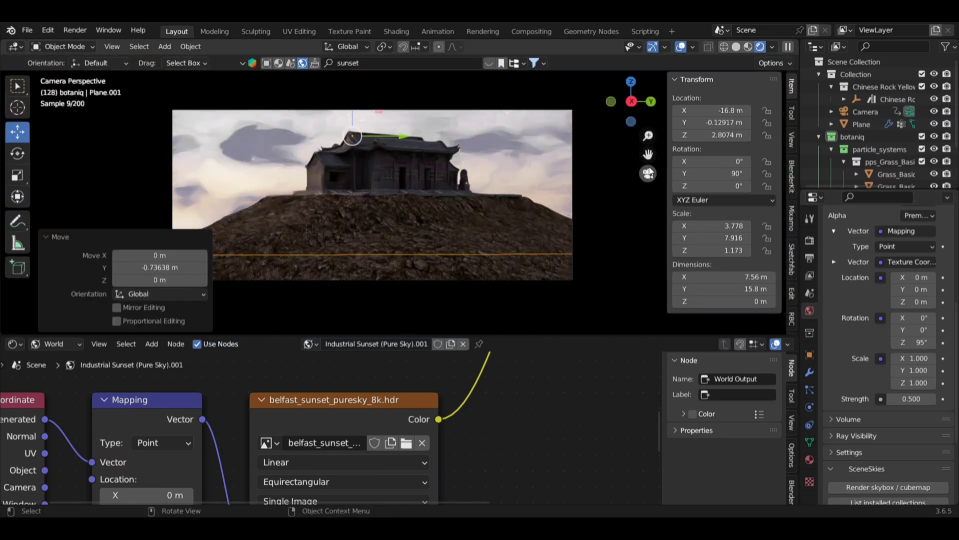
Show the backdrop plane's material nodes in the Shader Editor and set the Noise Texture scale to 6.2
{"action": "left_click", "coordinate": [16, 344]}
{"action": "left_click", "coordinate": [172, 392]}
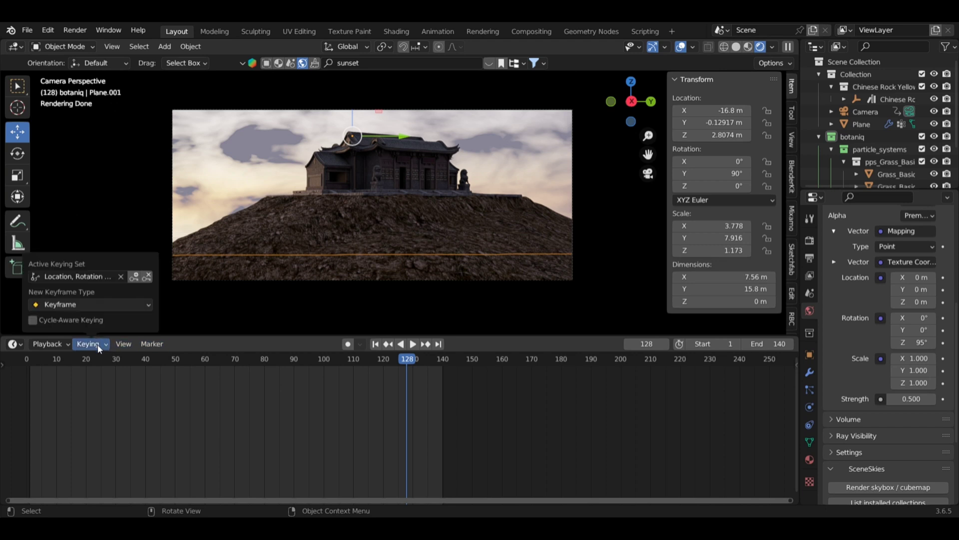
{"action": "left_click", "coordinate": [13, 343]}
{"action": "left_click", "coordinate": [55, 472]}
{"action": "left_click", "coordinate": [56, 344]}
{"action": "left_click", "coordinate": [59, 358]}
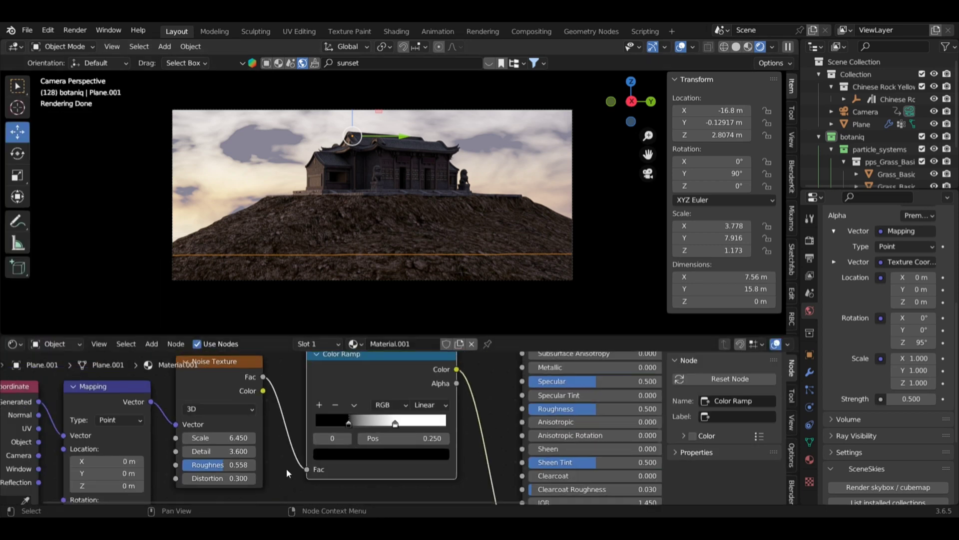
{"action": "scroll", "coordinate": [287, 469], "scroll_direction": "up", "scroll_amount": 2}
{"action": "left_click", "coordinate": [212, 442]}
{"action": "type", "text": "6."}
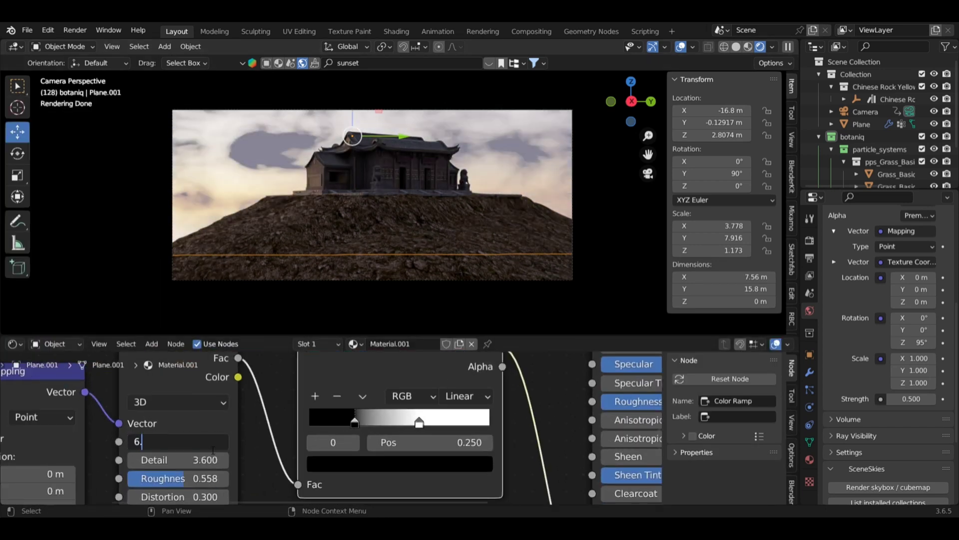
Shrink the backdrop plane slightly to about 7.45 by 15.6 m and move it to about Y -0.48 m, Z 2.27 m
{"action": "type", "text": "s"}
{"action": "left_click", "coordinate": [487, 182]}
{"action": "left_click_drag", "start_coordinate": [352, 120], "coordinate": [389, 158]}
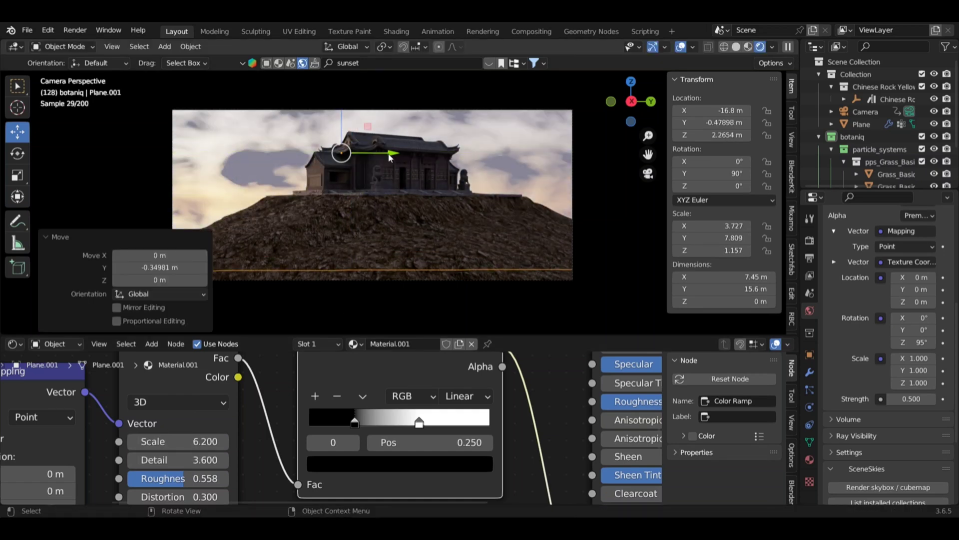
Set the backdrop material's Noise Texture scale to 5.9
{"action": "left_click", "coordinate": [269, 448]}
{"action": "left_click_drag", "start_coordinate": [196, 442], "coordinate": [181, 441]}
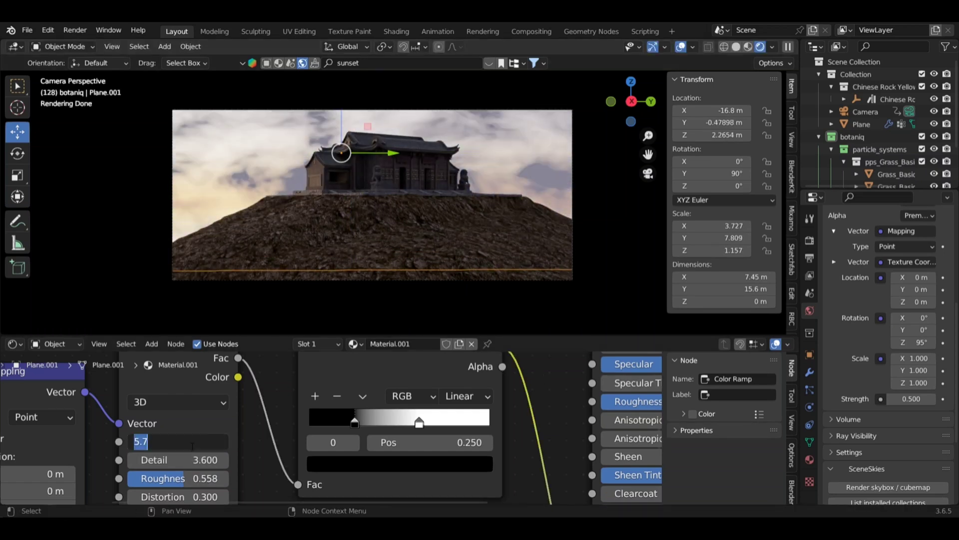
{"action": "type", "text": "5.9"}
{"action": "key", "text": "Return"}
Switch the viewport to solid shading and turn the node editor area into the Timeline
{"action": "left_click", "coordinate": [860, 59]}
{"action": "left_click", "coordinate": [736, 47]}
{"action": "left_click", "coordinate": [15, 344]}
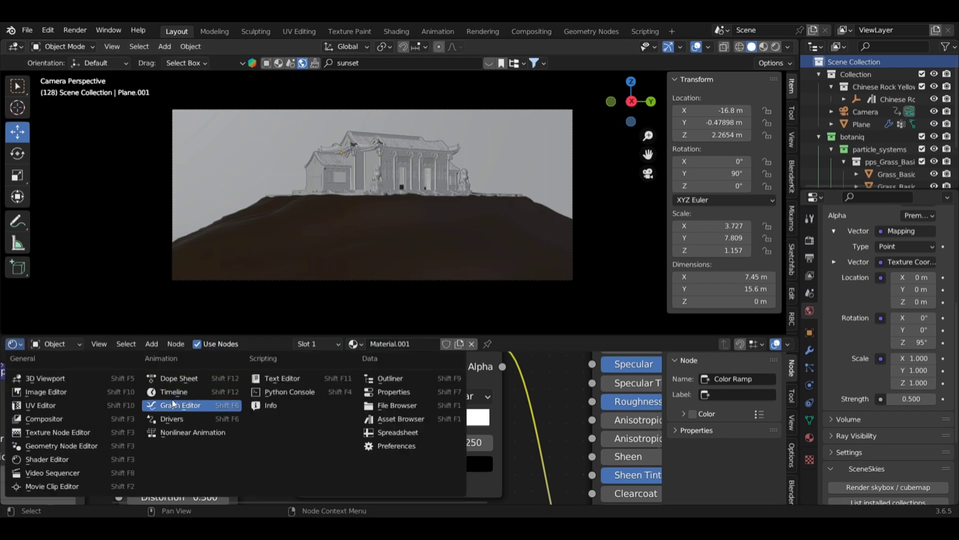
{"action": "left_click", "coordinate": [176, 391]}
Try the sample sky from the SceneSkies collections in rendered shading, and undo the changes
{"action": "scroll", "coordinate": [911, 399], "scroll_direction": "down", "scroll_amount": 4}
{"action": "left_click", "coordinate": [776, 47]}
{"action": "left_click", "coordinate": [831, 403]}
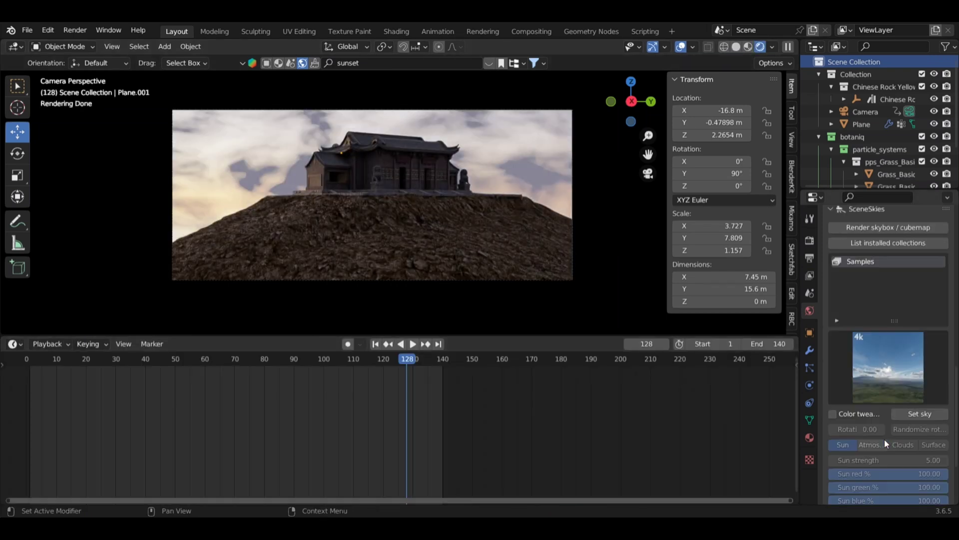
{"action": "scroll", "coordinate": [885, 439], "scroll_direction": "down", "scroll_amount": 5}
{"action": "key", "text": "ctrl+z"}
{"action": "key", "text": "ctrl+z"}
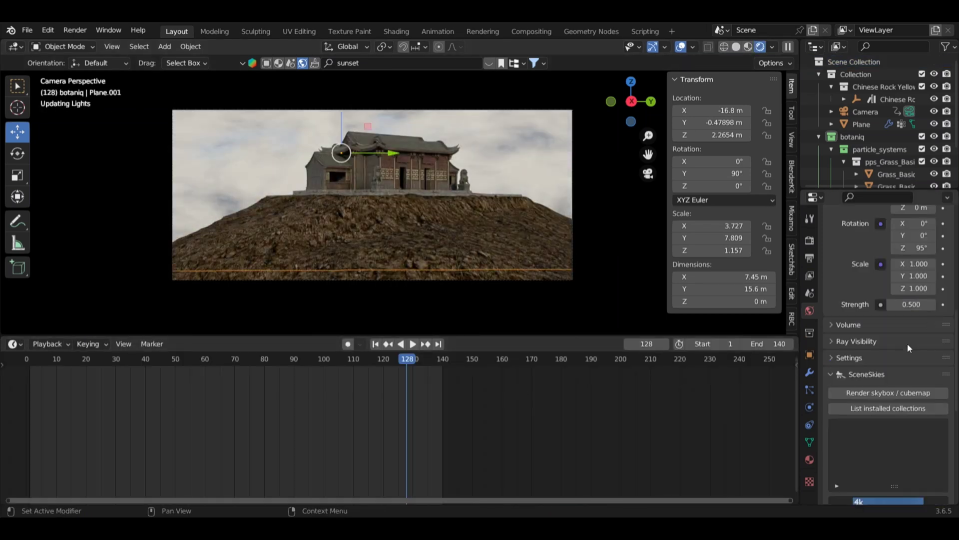
{"action": "scroll", "coordinate": [907, 344], "scroll_direction": "down", "scroll_amount": 5}
{"action": "left_click", "coordinate": [832, 318]}
{"action": "left_click", "coordinate": [920, 319]}
{"action": "scroll", "coordinate": [890, 416], "scroll_direction": "up", "scroll_amount": 8}
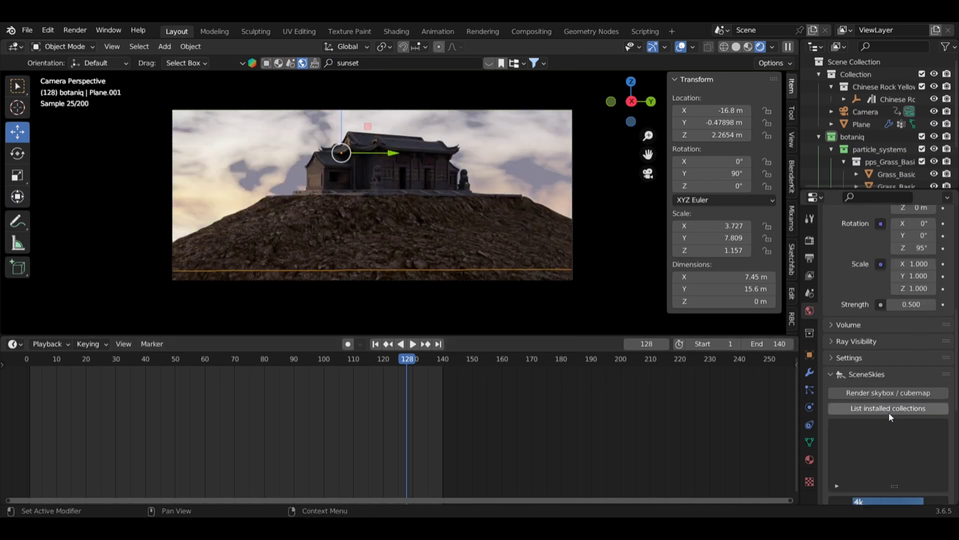
Switch to solid shading and add an area light to the scene
{"action": "left_click", "coordinate": [735, 46]}
{"action": "mouse_move", "coordinate": [519, 199]}
{"action": "middle_mouse_down"}
{"action": "mouse_move", "coordinate": [490, 240]}
{"action": "mouse_move", "coordinate": [465, 223]}
{"action": "middle_mouse_up"}
{"action": "scroll", "coordinate": [464, 220], "scroll_direction": "up", "scroll_amount": 6}
{"action": "key", "text": "shift+a"}
{"action": "mouse_move", "coordinate": [428, 370]}
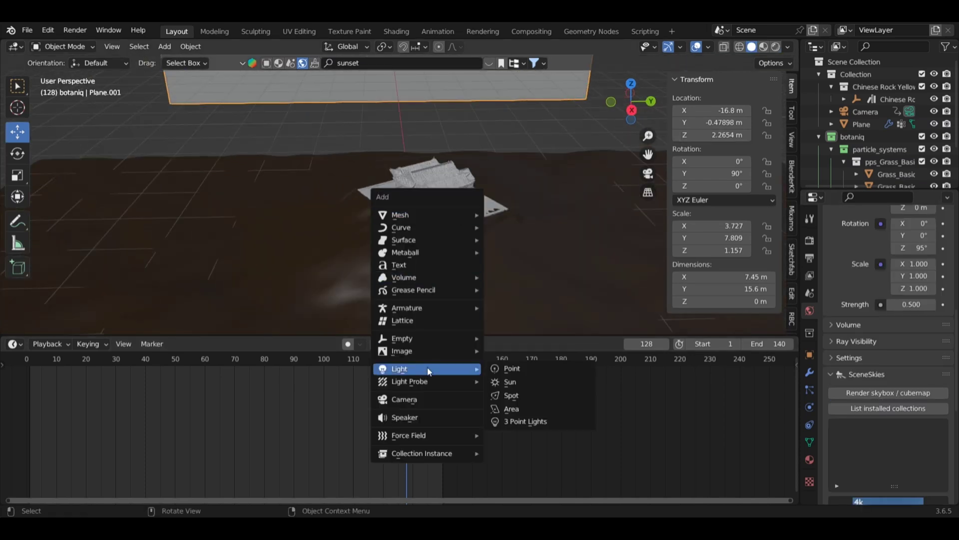
{"action": "left_click", "coordinate": [505, 409]}
Move the area light beside the temple, to about X -3.30 m, Y -2.04 m, Z 1.11 m
{"action": "scroll", "coordinate": [450, 240], "scroll_direction": "down", "scroll_amount": 4}
{"action": "left_click_drag", "start_coordinate": [413, 225], "coordinate": [409, 156]}
{"action": "left_click_drag", "start_coordinate": [453, 198], "coordinate": [434, 200]}
{"action": "middle_click_drag", "start_coordinate": [426, 227], "coordinate": [479, 240]}
{"action": "left_click_drag", "start_coordinate": [514, 220], "coordinate": [492, 188]}
{"action": "left_click_drag", "start_coordinate": [514, 151], "coordinate": [467, 167]}
{"action": "left_click_drag", "start_coordinate": [449, 135], "coordinate": [452, 192]}
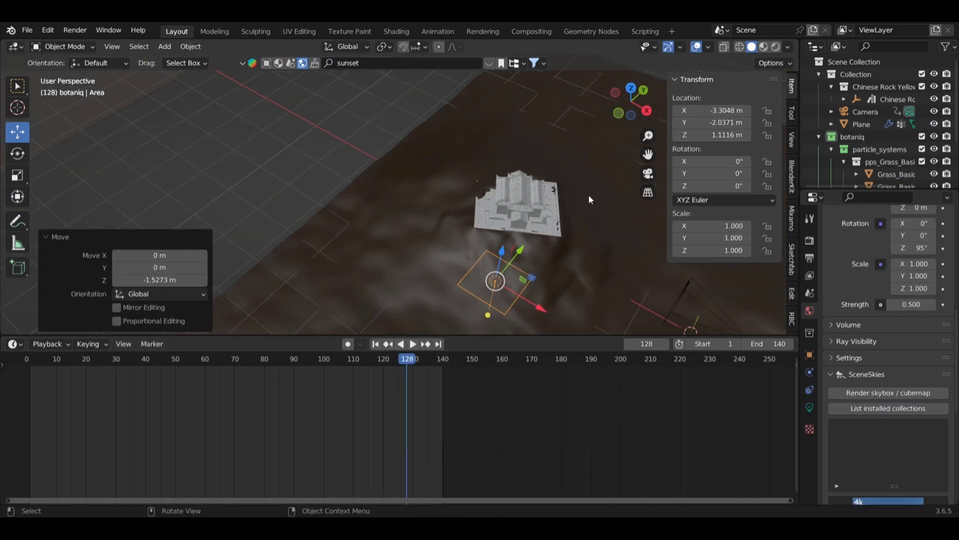
Raise the area light to about 1.93 m and aim it at the temple with rotations of 64° in X and 19° in Z
{"action": "left_click_drag", "start_coordinate": [712, 161], "coordinate": [720, 186]}
{"action": "middle_click_drag", "start_coordinate": [426, 219], "coordinate": [396, 167]}
{"action": "left_click_drag", "start_coordinate": [306, 108], "coordinate": [303, 45]}
{"action": "left_click_drag", "start_coordinate": [712, 161], "coordinate": [698, 162]}
{"action": "middle_click_drag", "start_coordinate": [430, 225], "coordinate": [514, 268]}
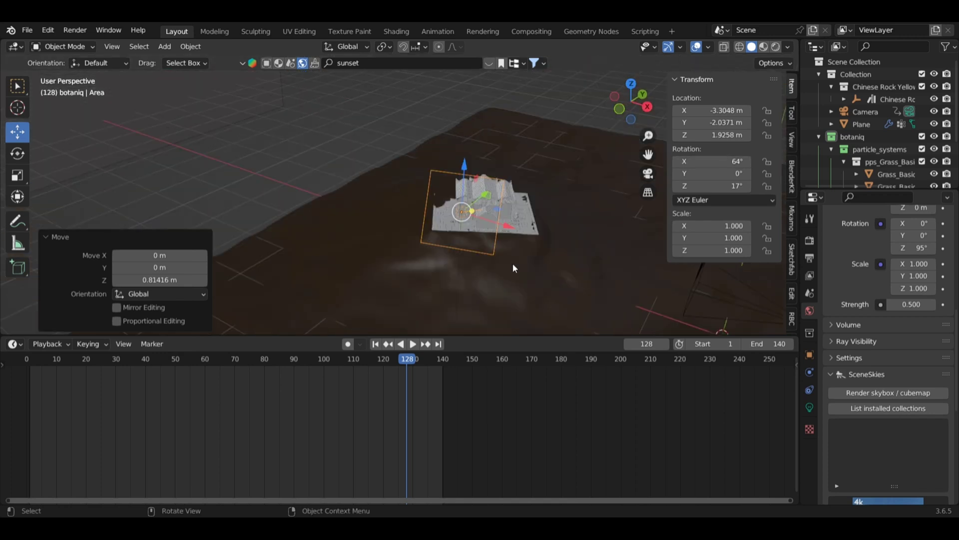
{"action": "left_click_drag", "start_coordinate": [732, 192], "coordinate": [723, 192]}
Enlarge the area light to a scale of about 1.53
{"action": "middle_click_drag", "start_coordinate": [525, 215], "coordinate": [479, 220]}
{"action": "key", "text": "s"}
{"action": "left_click", "coordinate": [505, 235]}
Set the area light's power to 50 W and give it a warm yellow-orange colour
{"action": "left_click", "coordinate": [809, 407]}
{"action": "double_click", "coordinate": [909, 305]}
{"action": "type", "text": "54"}
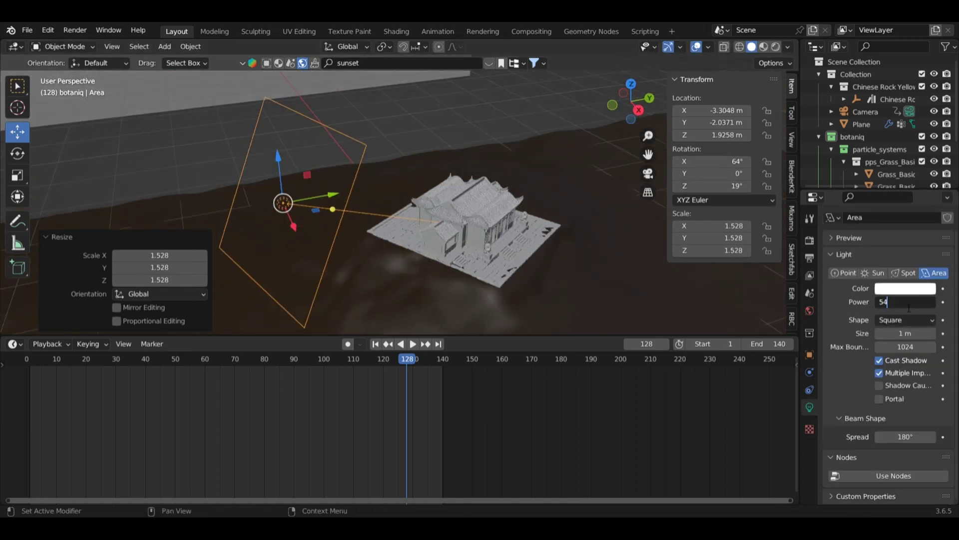
{"action": "left_click", "coordinate": [905, 288]}
{"action": "left_click", "coordinate": [850, 186]}
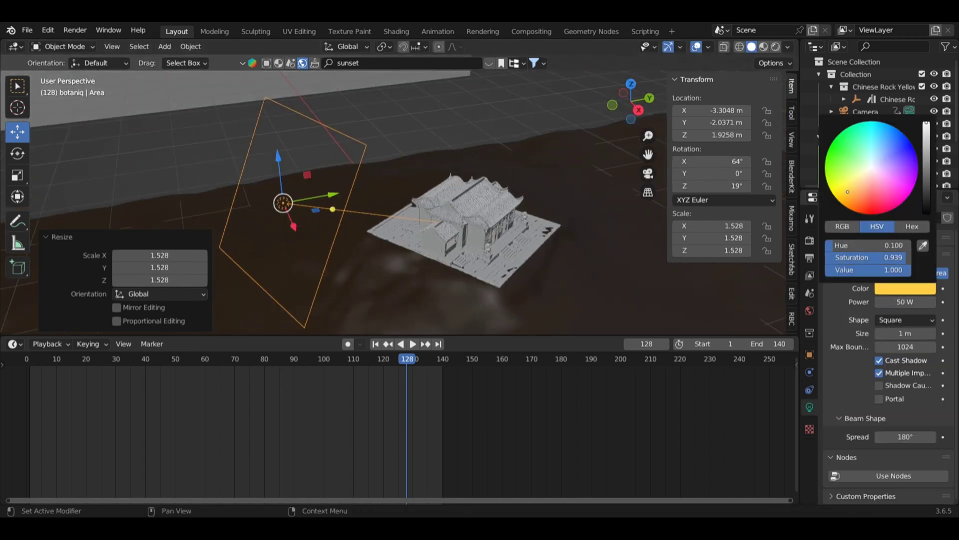
Switch to rendered shading, deepen the area light's colour to saturated orange and set its power to 80 W
{"action": "left_click", "coordinate": [775, 47]}
{"action": "left_click_drag", "start_coordinate": [848, 192], "coordinate": [845, 202]}
{"action": "left_click", "coordinate": [650, 173]}
{"action": "left_click", "coordinate": [914, 288]}
{"action": "left_click", "coordinate": [648, 173]}
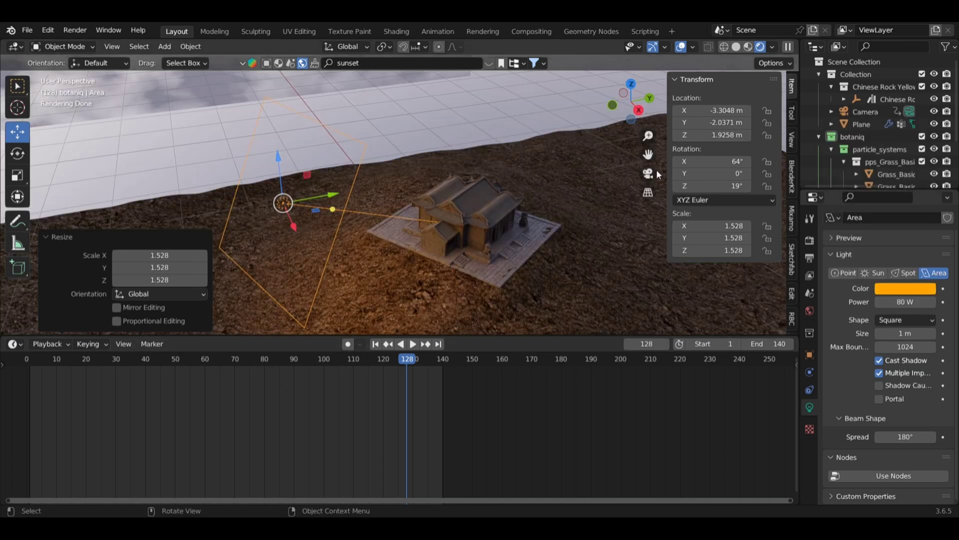
Scale the area light to about 1.83 and re-aim it at the temple with rotations of 62° in X and 26° in Z
{"action": "left_click", "coordinate": [648, 173]}
{"action": "left_click", "coordinate": [870, 112]}
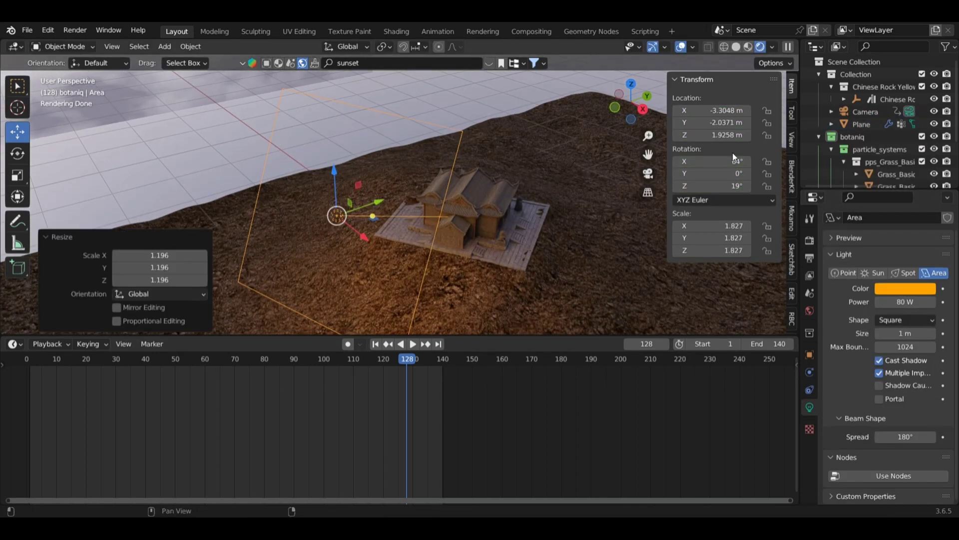
{"action": "left_click_drag", "start_coordinate": [714, 161], "coordinate": [729, 161]}
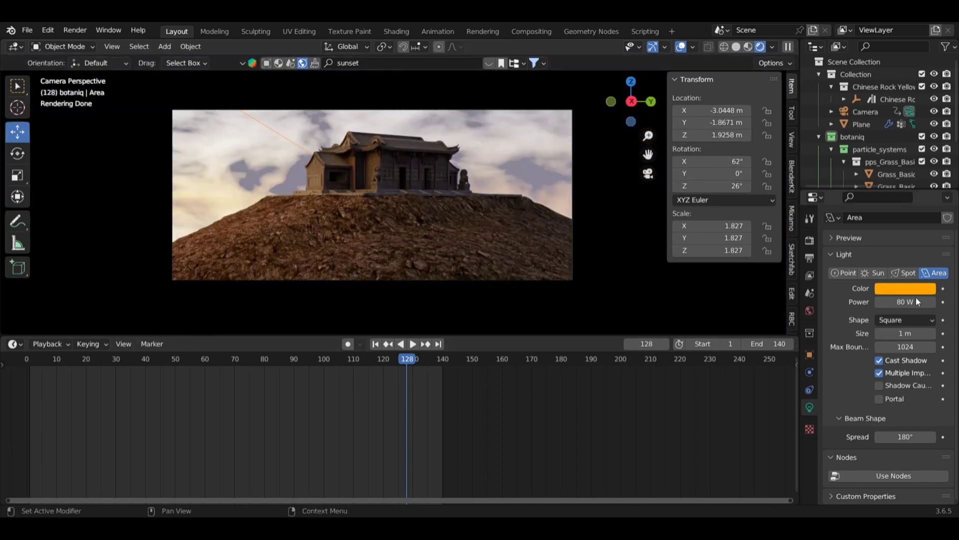
Lighten the area light's orange slightly at 100 W power, and play the animation in solid shading
{"action": "left_click", "coordinate": [904, 288]}
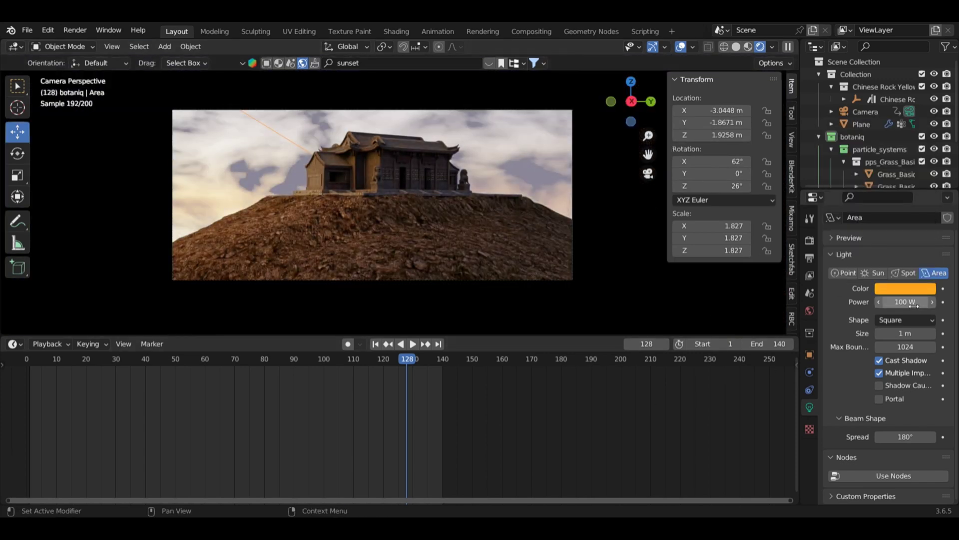
{"action": "left_click", "coordinate": [736, 47]}
{"action": "key", "text": "space"}
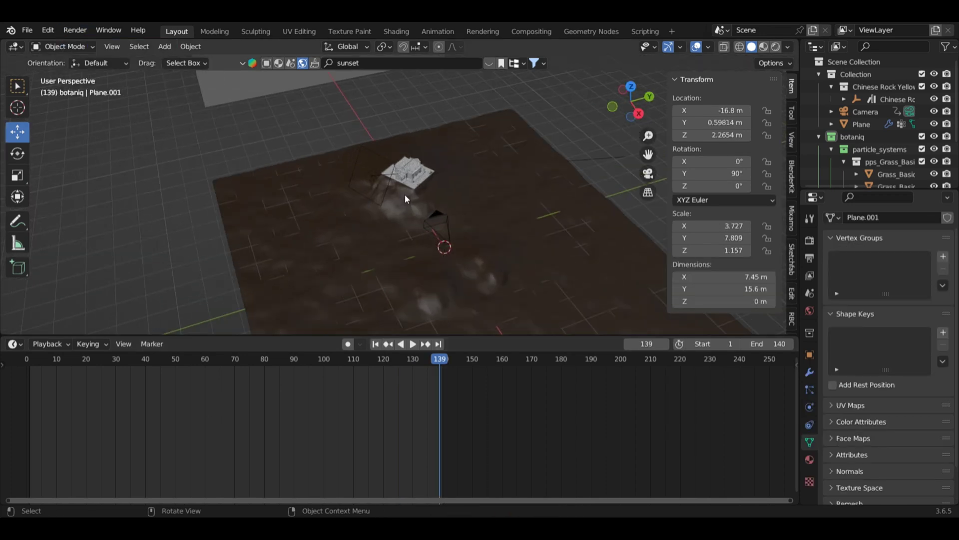
Add a cube at the scene's centre and raise it to about Z 1.99 m
{"action": "middle_click_drag", "start_coordinate": [405, 199], "coordinate": [355, 194]}
{"action": "scroll", "coordinate": [355, 195], "scroll_direction": "down", "scroll_amount": 2}
{"action": "key", "text": "shift+a"}
{"action": "left_click", "coordinate": [424, 65]}
{"action": "middle_click_drag", "start_coordinate": [470, 233], "coordinate": [517, 232]}
{"action": "left_click_drag", "start_coordinate": [433, 193], "coordinate": [433, 170]}
Stretch the cube over the terrain to scales of about 7.67 in X, 8.05 in Y and 1.54 in Z
{"action": "left_click", "coordinate": [18, 175]}
{"action": "left_click_drag", "start_coordinate": [475, 195], "coordinate": [749, 102]}
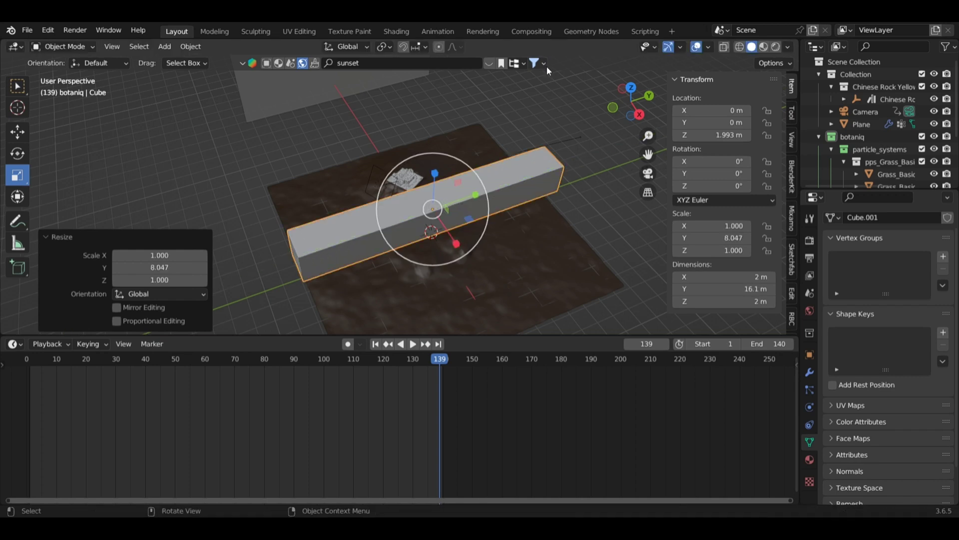
{"action": "middle_click_drag", "start_coordinate": [449, 200], "coordinate": [504, 202]}
{"action": "left_click_drag", "start_coordinate": [494, 193], "coordinate": [799, 260]}
{"action": "middle_click_drag", "start_coordinate": [530, 225], "coordinate": [460, 180]}
{"action": "left_click_drag", "start_coordinate": [436, 120], "coordinate": [437, 95]}
Lower and shift the cube to about X -0.29 m, Y 1.87 m, Z -0.40 m
{"action": "left_click", "coordinate": [17, 132]}
{"action": "left_click_drag", "start_coordinate": [436, 118], "coordinate": [440, 140]}
{"action": "middle_click_drag", "start_coordinate": [429, 155], "coordinate": [501, 212]}
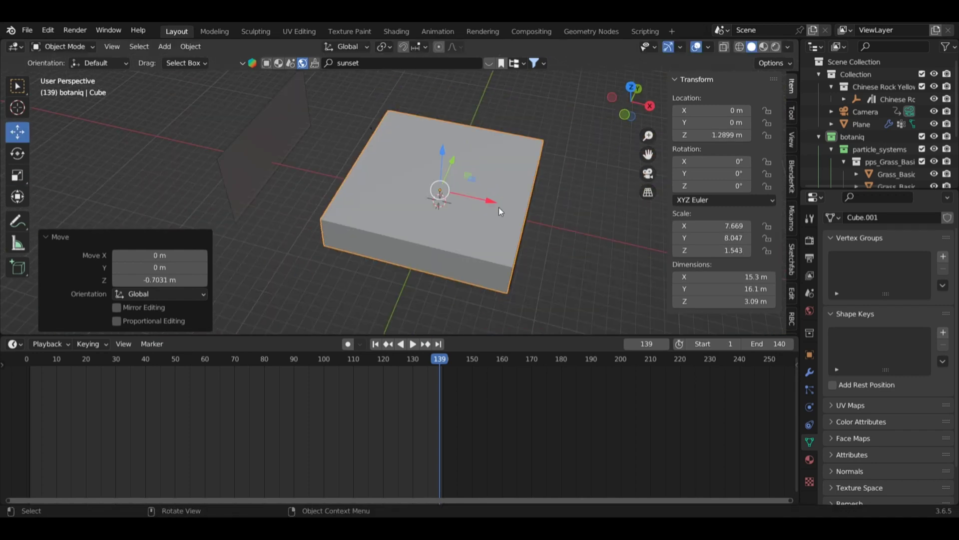
{"action": "left_click_drag", "start_coordinate": [498, 204], "coordinate": [503, 205]}
{"action": "left_click_drag", "start_coordinate": [445, 192], "coordinate": [444, 170]}
Enlarge the cube to about 23.8 by 25 by 4.79 m and raise it to about Z 1.14 m
{"action": "key", "text": "s"}
{"action": "left_click", "coordinate": [519, 186]}
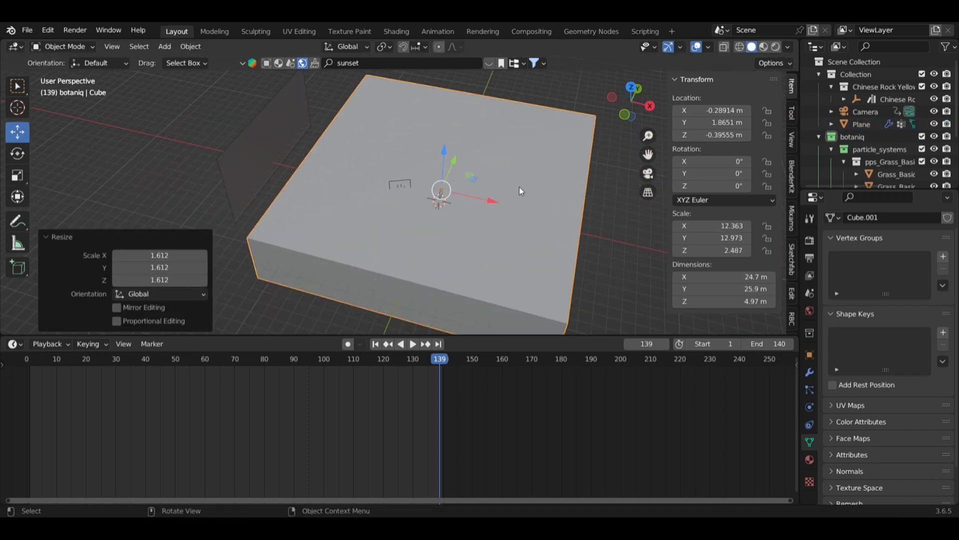
{"action": "middle_click_drag", "start_coordinate": [520, 187], "coordinate": [469, 162]}
{"action": "key", "text": "s"}
{"action": "left_click", "coordinate": [467, 201]}
{"action": "left_click_drag", "start_coordinate": [436, 164], "coordinate": [446, 152]}
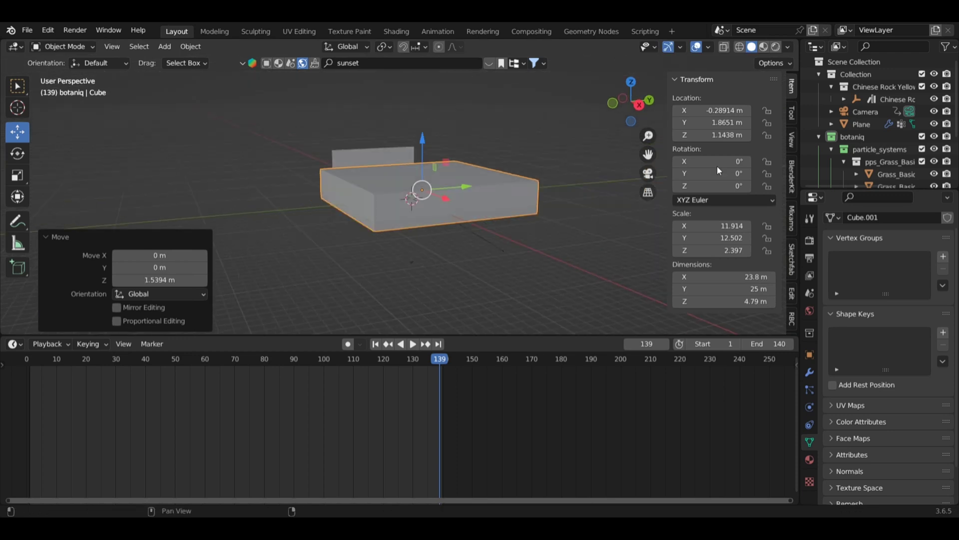
Return to the camera view and set the cube's viewport display to Bounds
{"action": "key", "text": "KP_0"}
{"action": "left_click", "coordinate": [810, 355]}
{"action": "scroll", "coordinate": [839, 440], "scroll_direction": "down", "scroll_amount": 3}
{"action": "left_click", "coordinate": [834, 463]}
{"action": "scroll", "coordinate": [869, 449], "scroll_direction": "down", "scroll_amount": 7}
{"action": "left_click", "coordinate": [905, 443]}
{"action": "left_click", "coordinate": [897, 420]}
{"action": "left_click", "coordinate": [900, 443]}
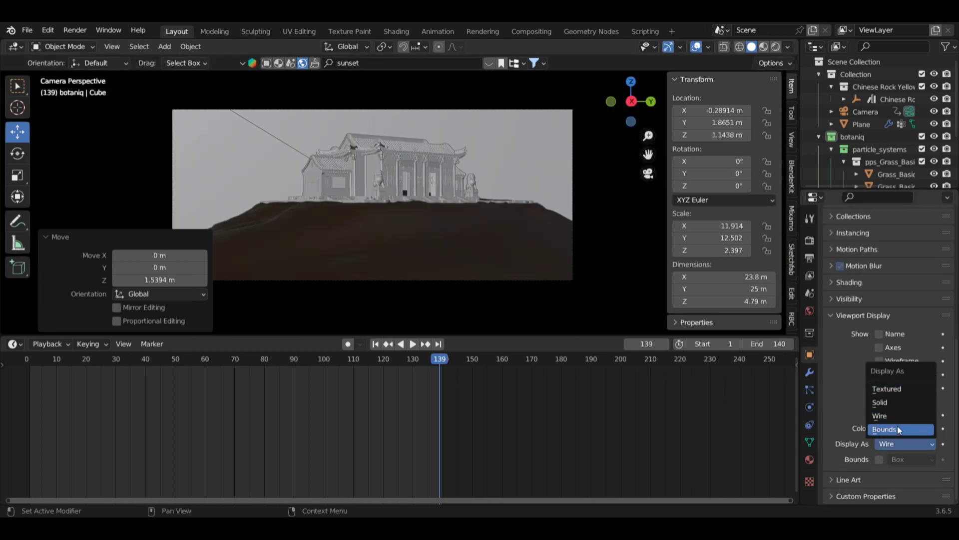
{"action": "scroll", "coordinate": [893, 147], "scroll_direction": "down", "scroll_amount": 3}
Move the playhead to frame 132 and open the Shader Editor with a new material on the cube
{"action": "key", "text": "KP_0"}
{"action": "left_click_drag", "start_coordinate": [345, 360], "coordinate": [418, 361]}
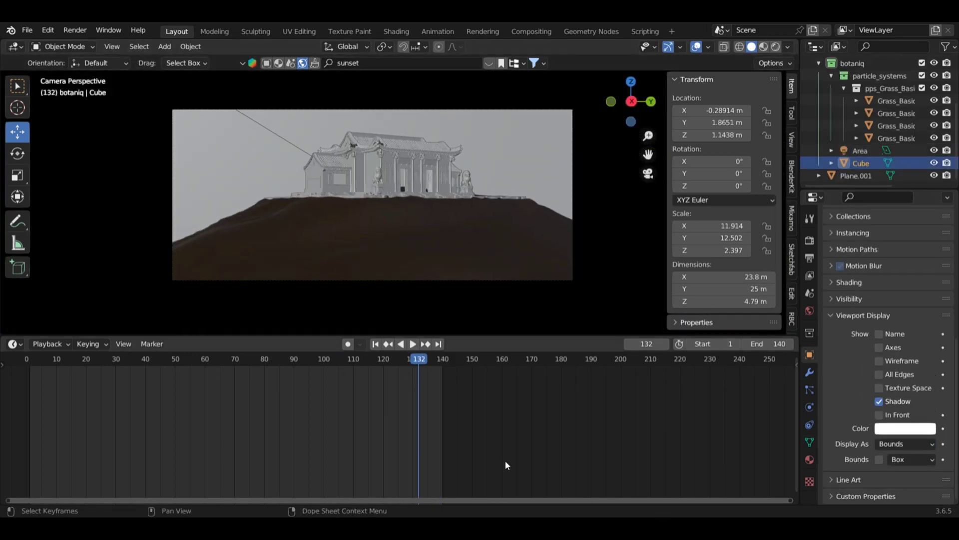
{"action": "left_click", "coordinate": [15, 343]}
{"action": "left_click", "coordinate": [49, 460]}
{"action": "scroll", "coordinate": [370, 449], "scroll_direction": "down", "scroll_amount": 10}
{"action": "scroll", "coordinate": [510, 462], "scroll_direction": "up", "scroll_amount": 3}
Replace the cube's Principled BSDF with a Volume Scatter node connected to the Material Output's Volume input
{"action": "left_click", "coordinate": [427, 395]}
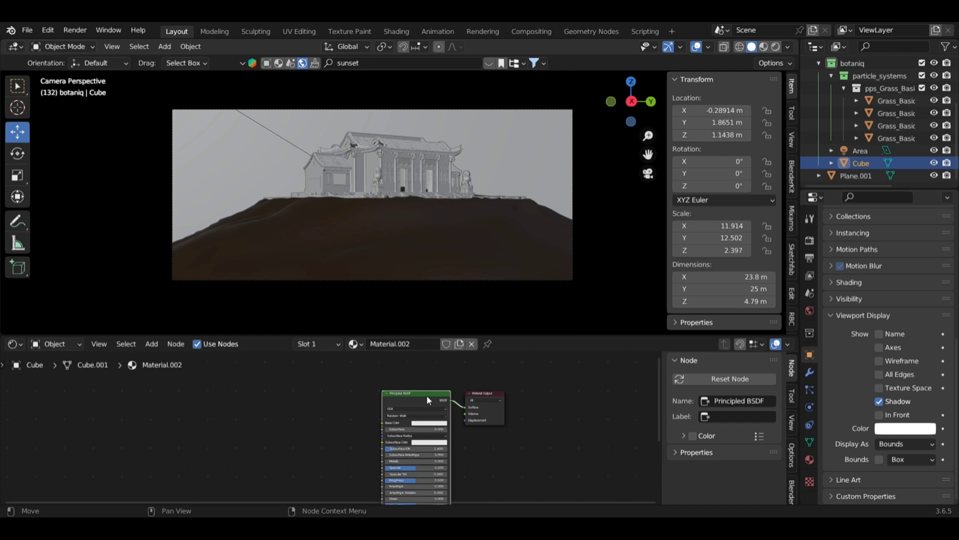
{"action": "key", "text": "x"}
{"action": "key", "text": "shift+a"}
{"action": "type", "text": "svolum"}
{"action": "left_click", "coordinate": [339, 403]}
{"action": "scroll", "coordinate": [363, 449], "scroll_direction": "up", "scroll_amount": 6}
{"action": "left_click_drag", "start_coordinate": [358, 404], "coordinate": [519, 427]}
{"action": "scroll", "coordinate": [439, 445], "scroll_direction": "up", "scroll_amount": 7}
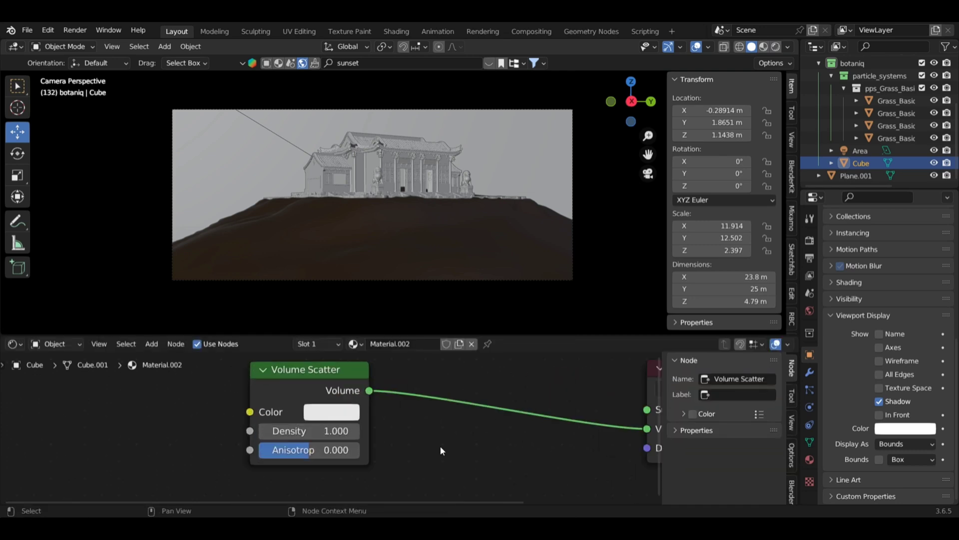
{"action": "scroll", "coordinate": [440, 446], "scroll_direction": "down", "scroll_amount": 2}
Preview the scene in rendered shading and set the Volume Scatter node's anisotropy to 0.333 and density to 0.1
{"action": "double_click", "coordinate": [335, 453]}
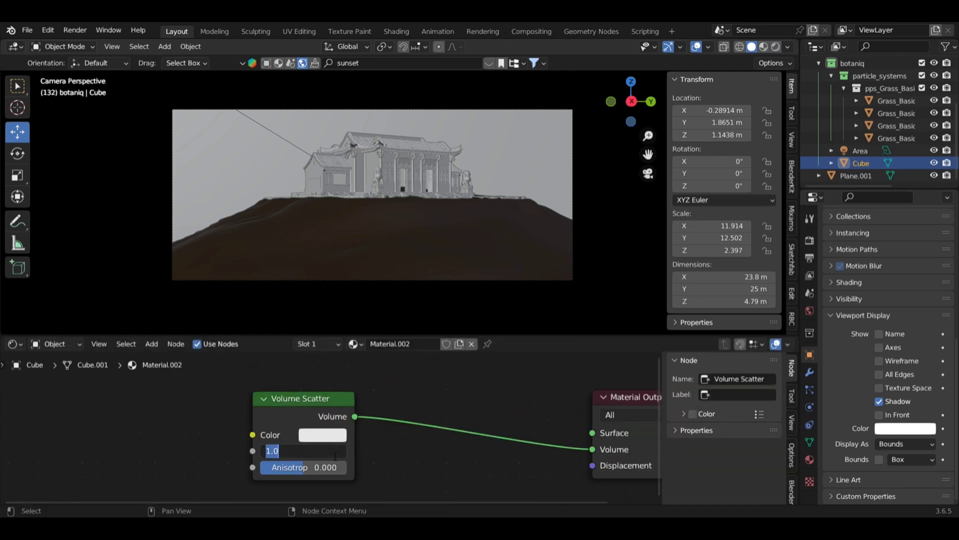
{"action": "left_click", "coordinate": [776, 47]}
{"action": "middle_click_drag", "start_coordinate": [515, 303], "coordinate": [472, 218]}
{"action": "mouse_move", "coordinate": [305, 451]}
{"action": "left_mouse_down"}
{"action": "mouse_move", "coordinate": [330, 451]}
{"action": "mouse_move", "coordinate": [320, 451]}
{"action": "left_mouse_up"}
{"action": "key", "text": "KP_0"}
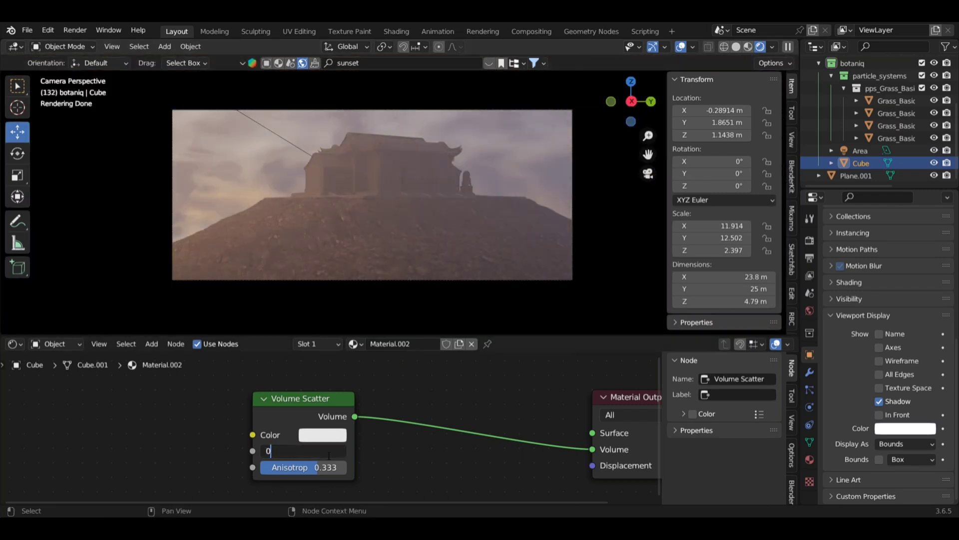
{"action": "type", "text": ".1"}
{"action": "key", "text": "Return"}
Lower the Volume Scatter density in stages to 0.01 and raise its anisotropy to 0.6
{"action": "double_click", "coordinate": [328, 455]}
{"action": "type", "text": "0.05"}
{"action": "key", "text": "Return"}
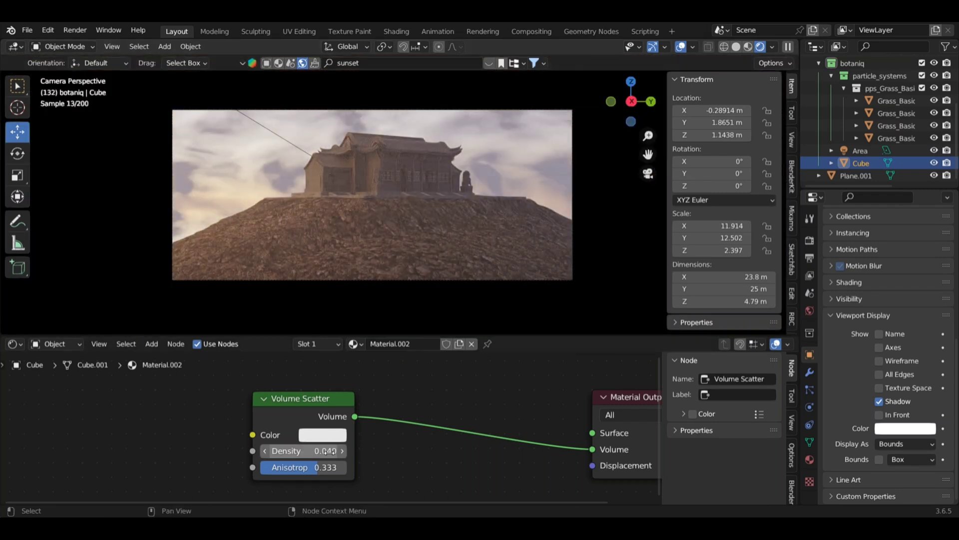
{"action": "key", "text": "Return"}
{"action": "double_click", "coordinate": [320, 452]}
{"action": "type", "text": "0.02"}
{"action": "key", "text": "Return"}
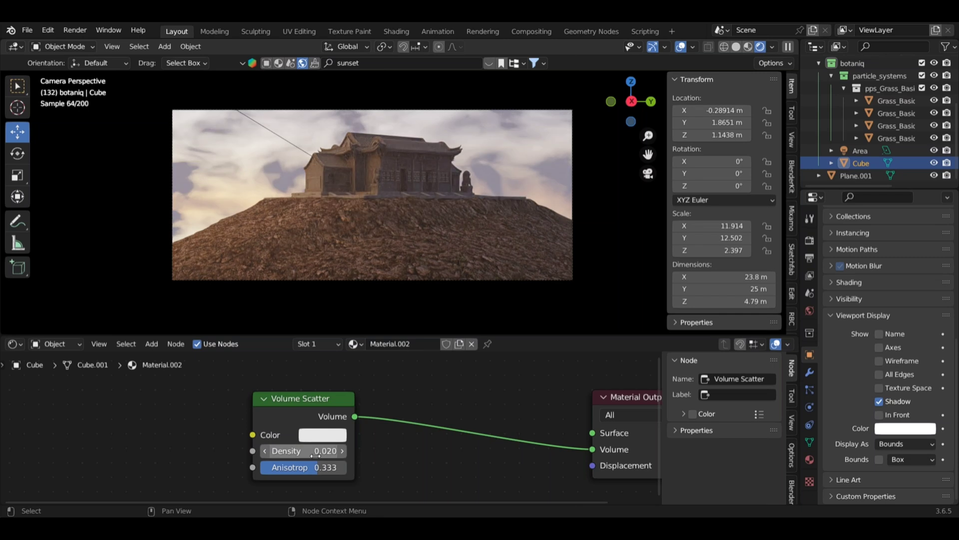
{"action": "key", "text": "Return"}
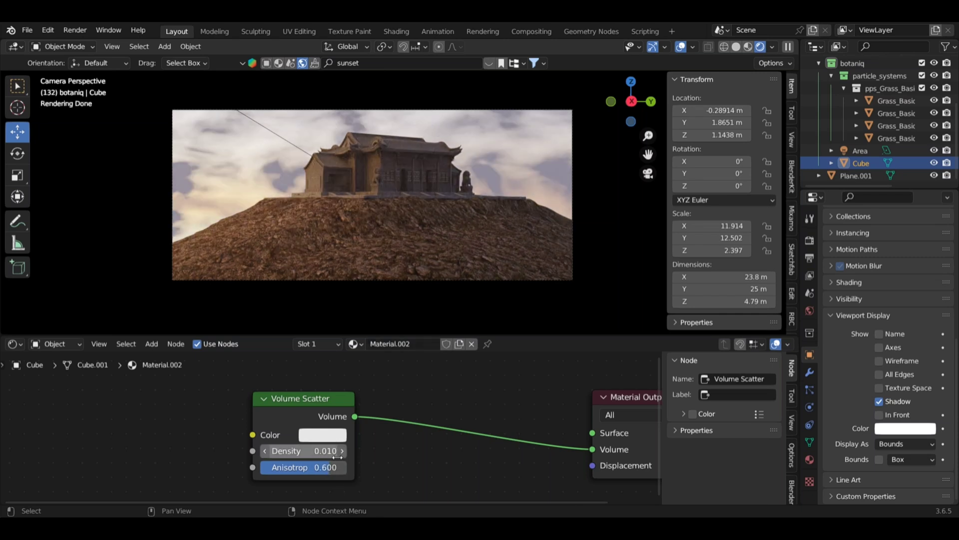
{"action": "type", "text": "5"}
{"action": "key", "text": "Return"}
{"action": "type", "text": "01"}
{"action": "key", "text": "Return"}
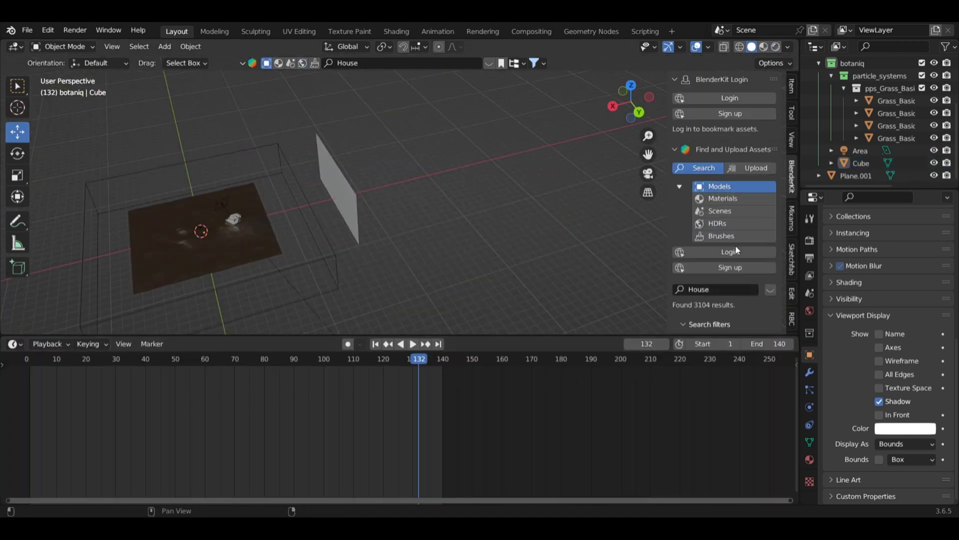
Hide the backdrop plane standing in front of the Mountain Lake model
{"action": "scroll", "coordinate": [736, 246], "scroll_direction": "down", "scroll_amount": 3}
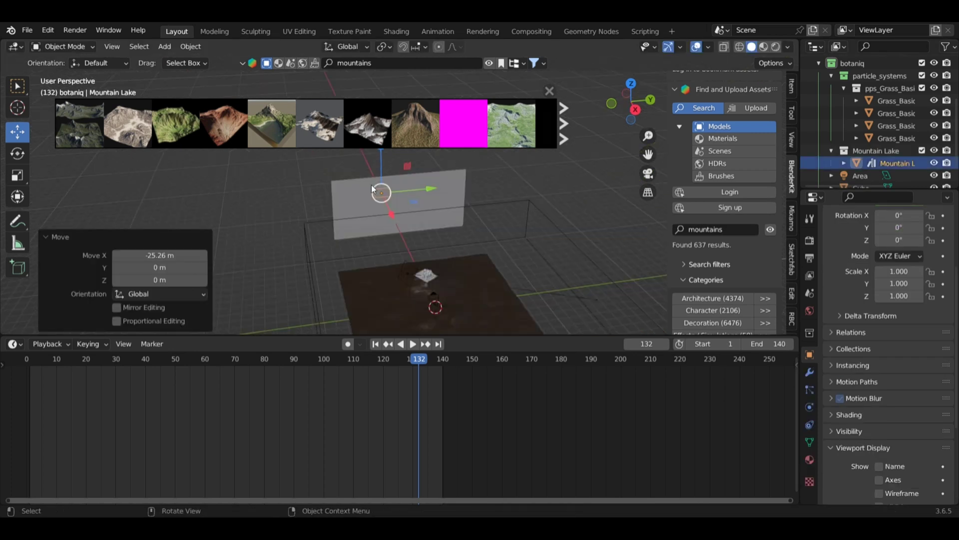
{"action": "left_click", "coordinate": [433, 200]}
{"action": "key", "text": "h"}
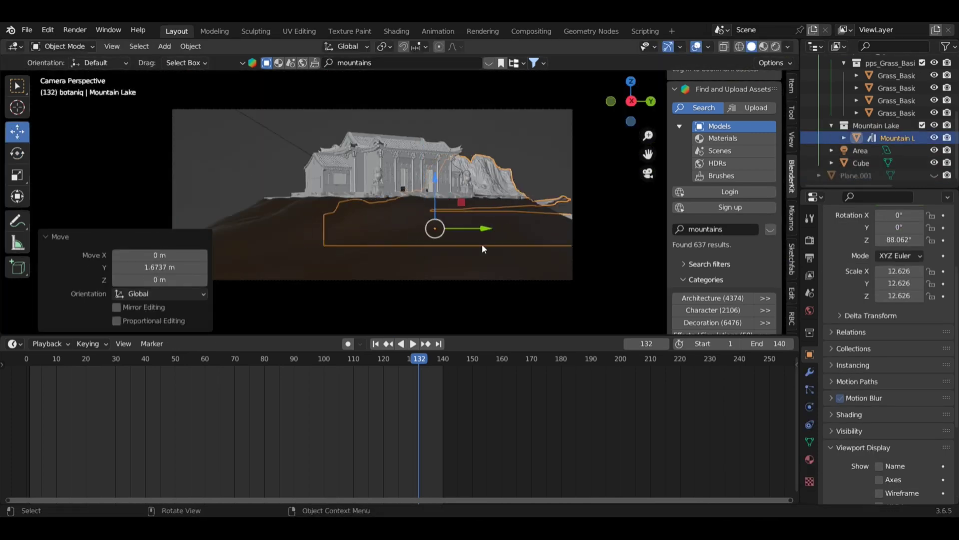
Enlarge the Mountain Lake model to a scale of about 22.4 and beyond, and shift it into position behind the temple
{"action": "key", "text": "s"}
{"action": "left_click", "coordinate": [548, 227]}
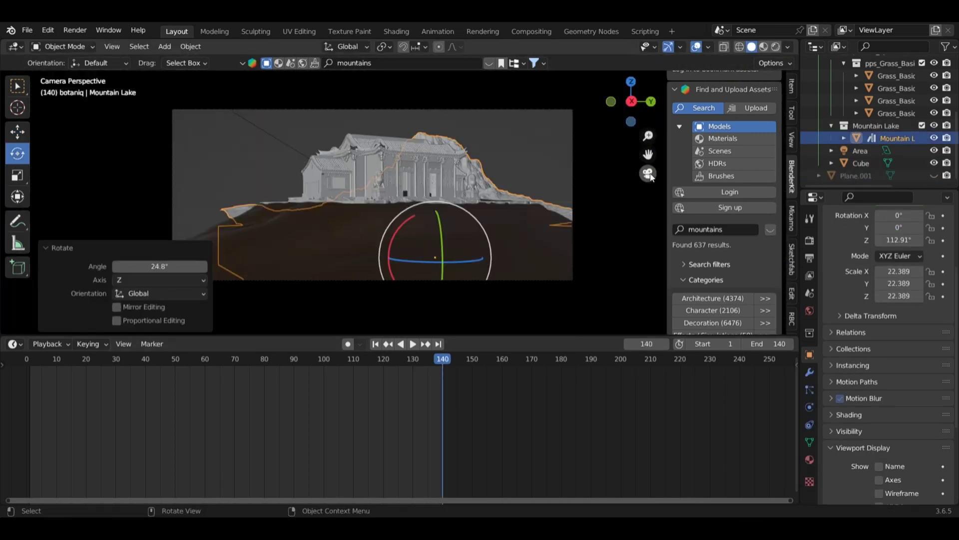
{"action": "key", "text": "s"}
{"action": "left_click", "coordinate": [566, 257]}
{"action": "left_click_drag", "start_coordinate": [565, 256], "coordinate": [583, 256]}
{"action": "mouse_move", "coordinate": [523, 206]}
{"action": "left_mouse_down"}
{"action": "mouse_move", "coordinate": [524, 190]}
{"action": "mouse_move", "coordinate": [523, 199]}
{"action": "left_mouse_up"}
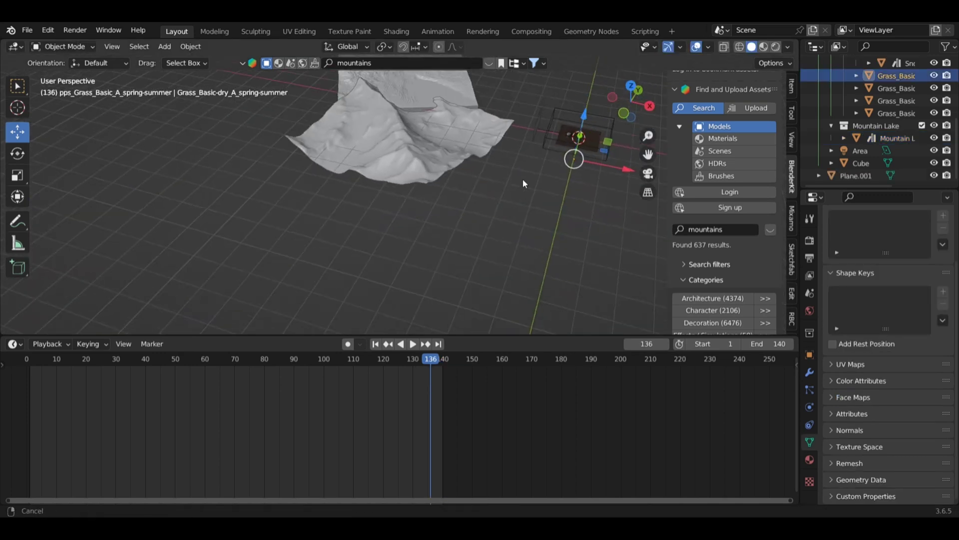
Reposition the Snow Mountain model beside the Mountain Lake and play the animation from the camera view
{"action": "middle_click_drag", "start_coordinate": [523, 178], "coordinate": [412, 264]}
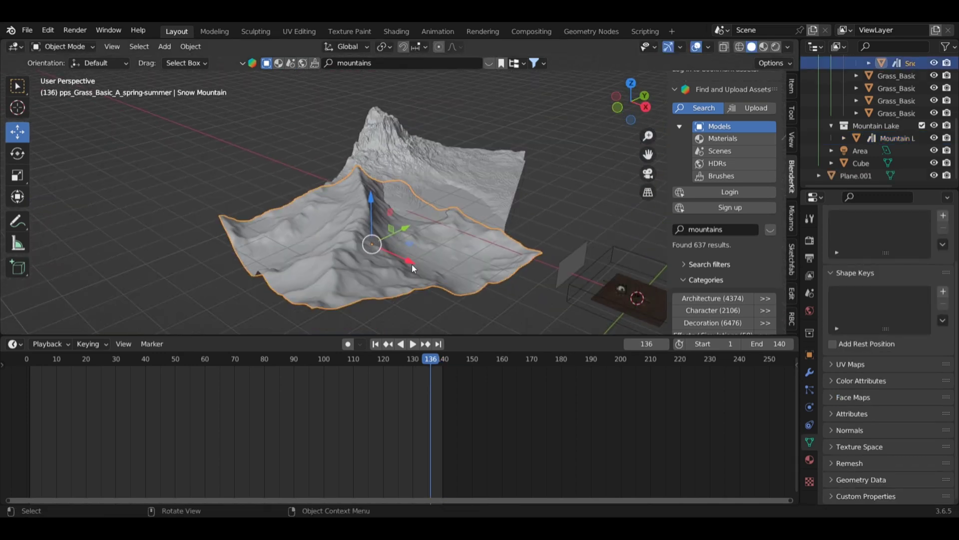
{"action": "left_click_drag", "start_coordinate": [411, 263], "coordinate": [415, 253]}
{"action": "left_click", "coordinate": [645, 175]}
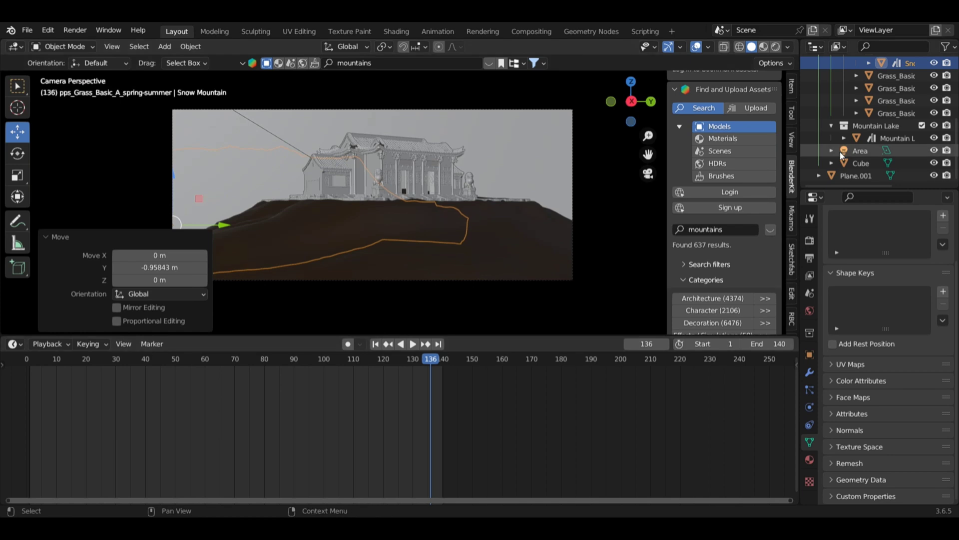
{"action": "left_click", "coordinate": [874, 126]}
{"action": "key", "text": "space"}
{"action": "left_click", "coordinate": [142, 370]}
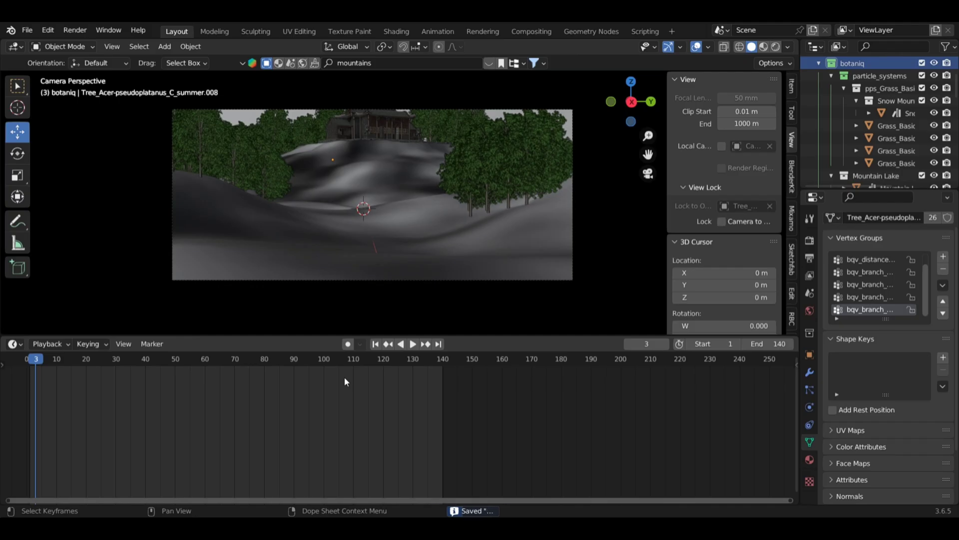
Return to frame 0, set the solid viewport colour to Material and play the camera animation
{"action": "left_click_drag", "start_coordinate": [50, 359], "coordinate": [28, 360]}
{"action": "left_click", "coordinate": [788, 46]}
{"action": "left_click", "coordinate": [737, 201]}
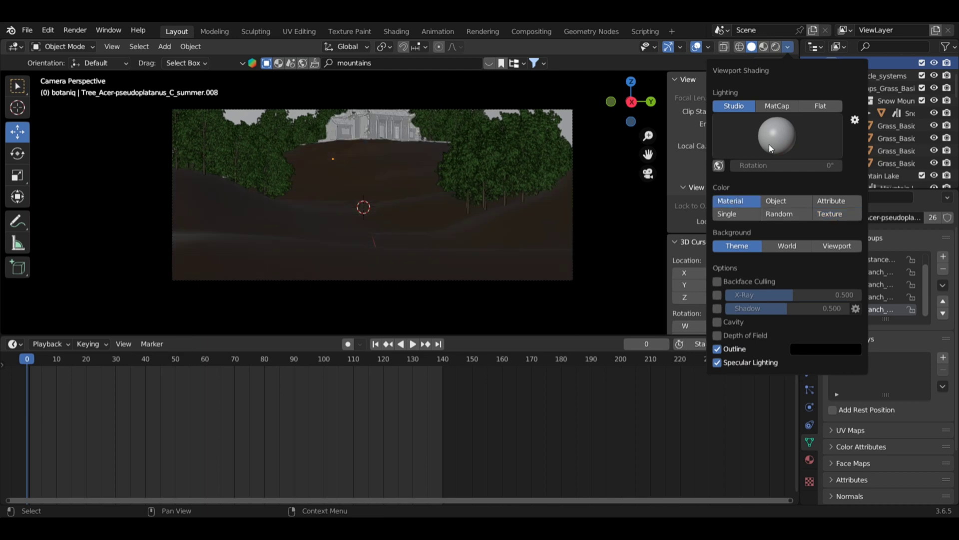
{"action": "left_click", "coordinate": [413, 343]}
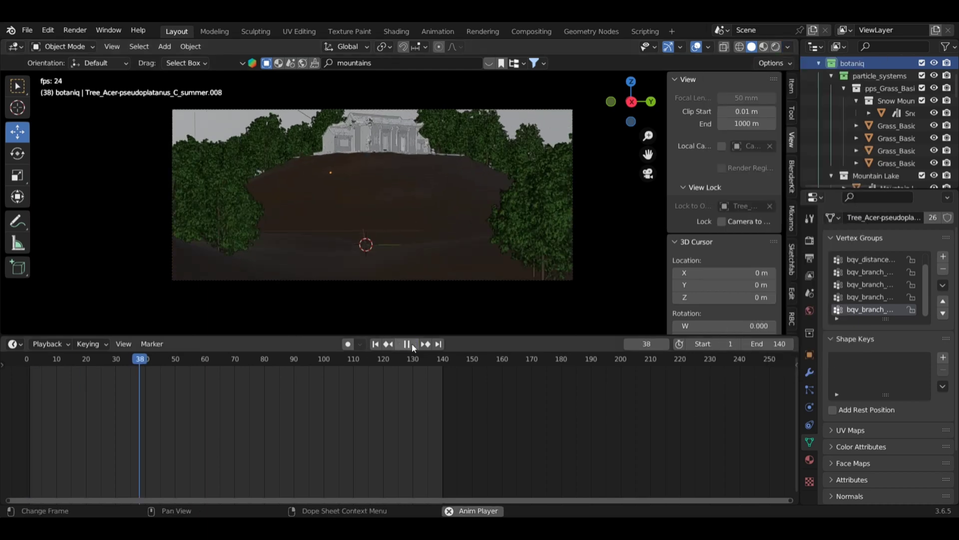
{"action": "left_click_drag", "start_coordinate": [350, 374], "coordinate": [389, 382]}
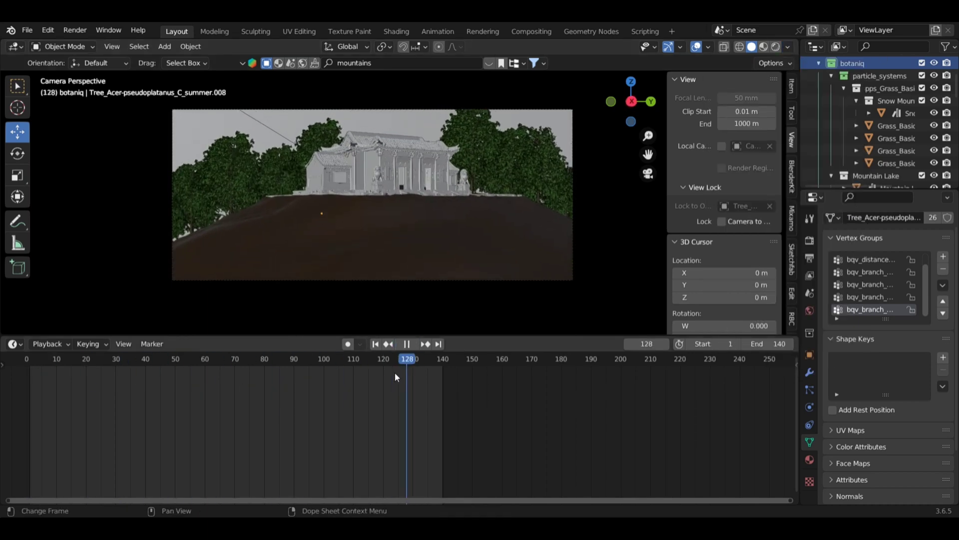
Preview frame 138 in rendered shading and turn on viewport display of the grass scattered on the terrain plane
{"action": "left_click", "coordinate": [775, 47]}
{"action": "left_click_drag", "start_coordinate": [395, 372], "coordinate": [441, 348]}
{"action": "scroll", "coordinate": [874, 260], "scroll_direction": "down", "scroll_amount": 2}
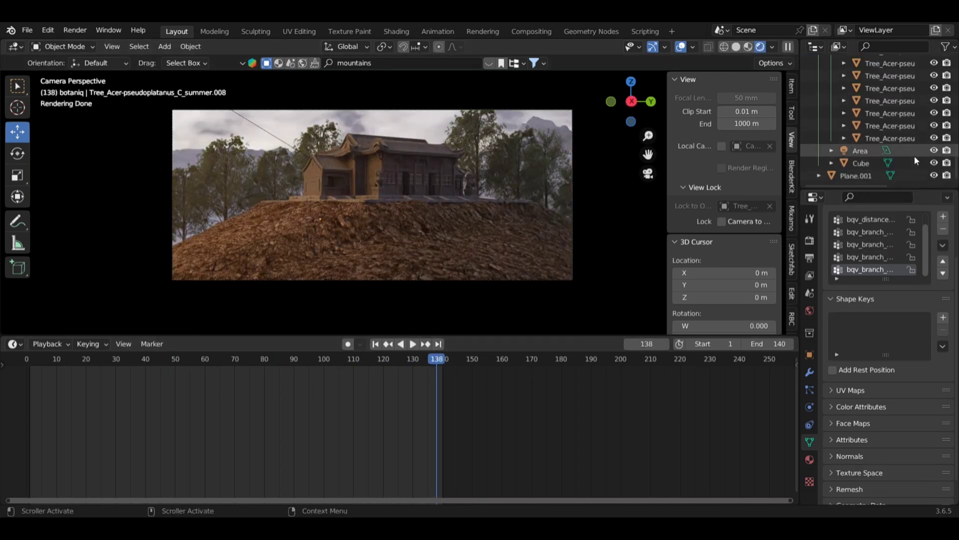
{"action": "left_click", "coordinate": [895, 178]}
{"action": "scroll", "coordinate": [780, 300], "scroll_direction": "down", "scroll_amount": 4}
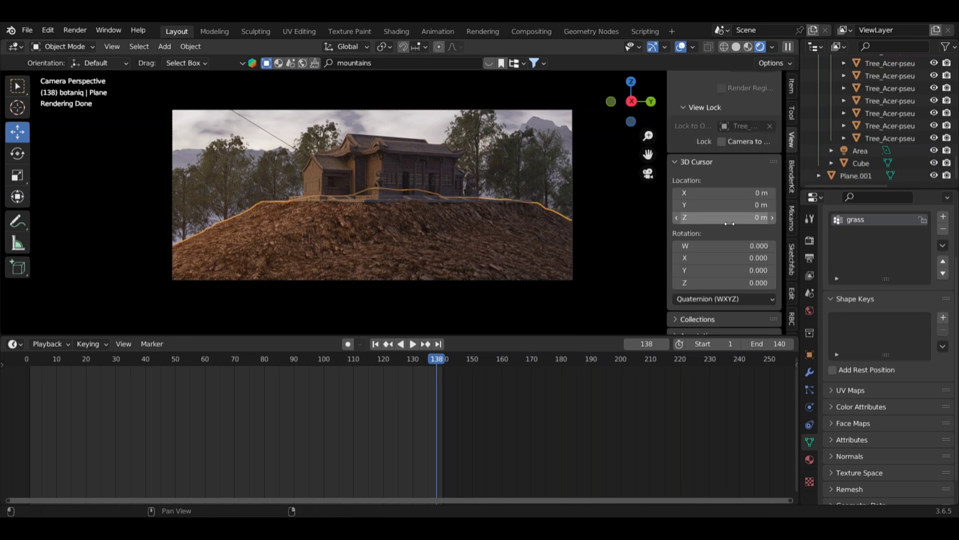
{"action": "left_click", "coordinate": [789, 314]}
{"action": "scroll", "coordinate": [760, 265], "scroll_direction": "down", "scroll_amount": 5}
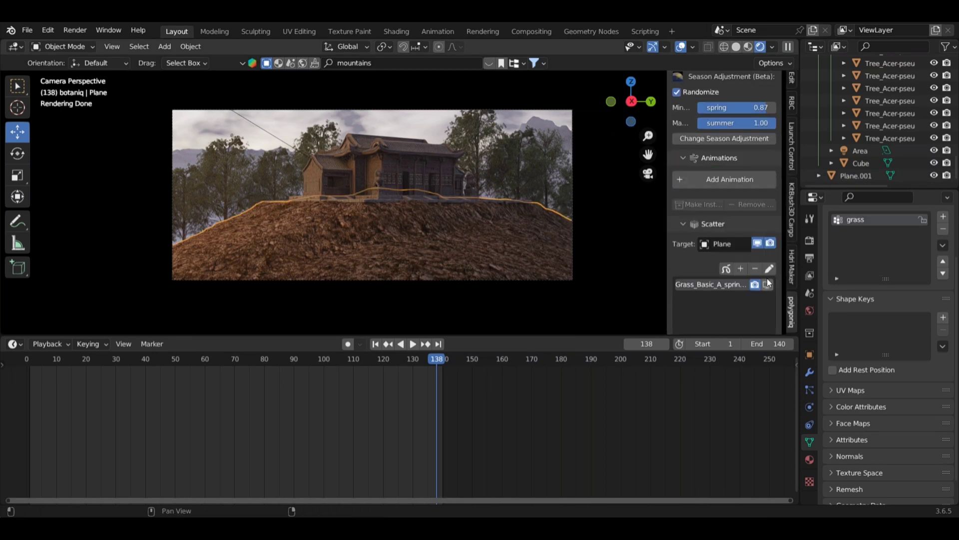
{"action": "scroll", "coordinate": [881, 154], "scroll_direction": "up", "scroll_amount": 8}
{"action": "left_click", "coordinate": [870, 65]}
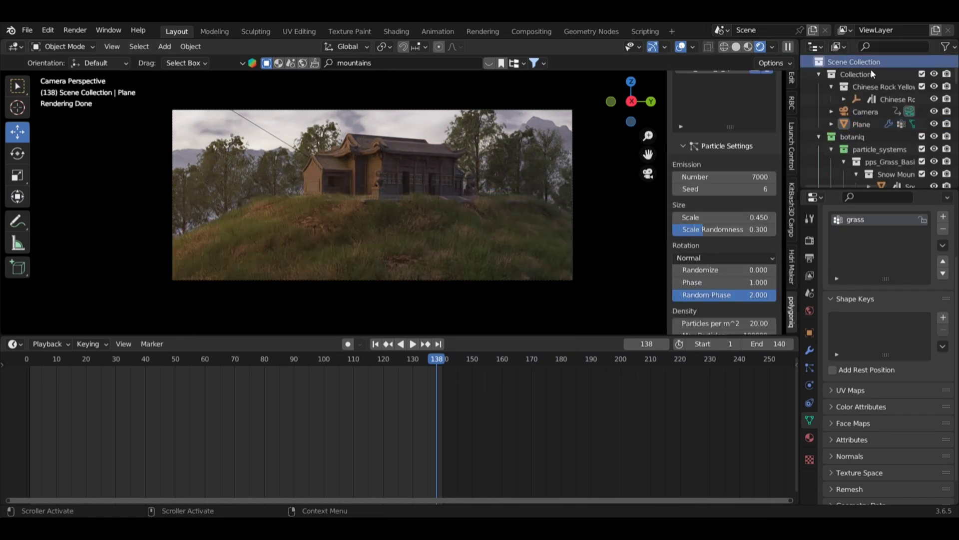
{"action": "left_click_drag", "start_coordinate": [434, 359], "coordinate": [396, 360]}
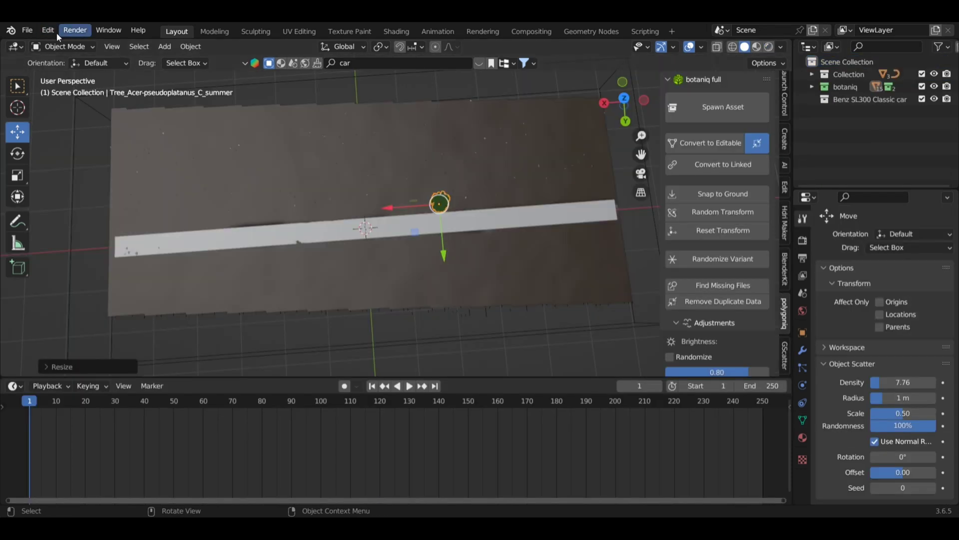
Open the program preferences from the road scene
{"action": "left_click", "coordinate": [48, 30]}
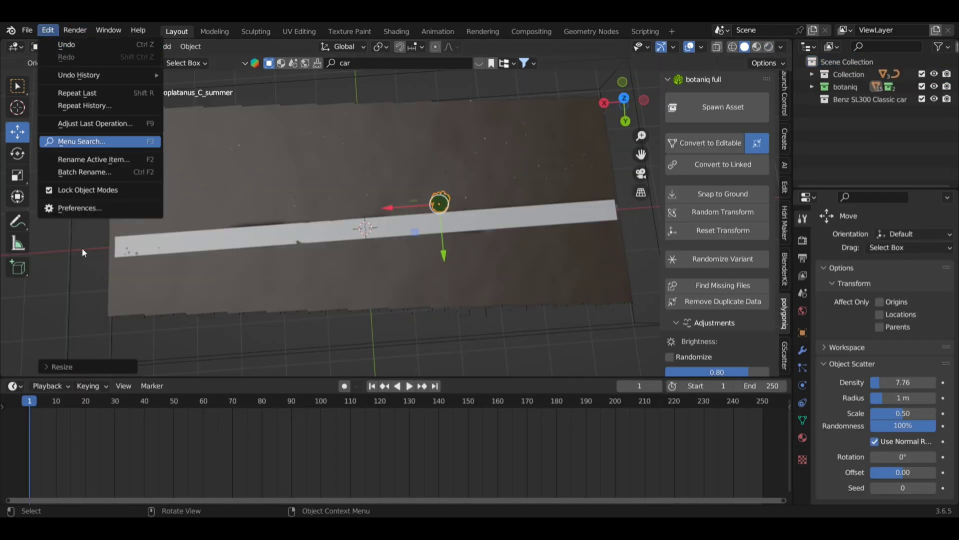
{"action": "left_click", "coordinate": [89, 208]}
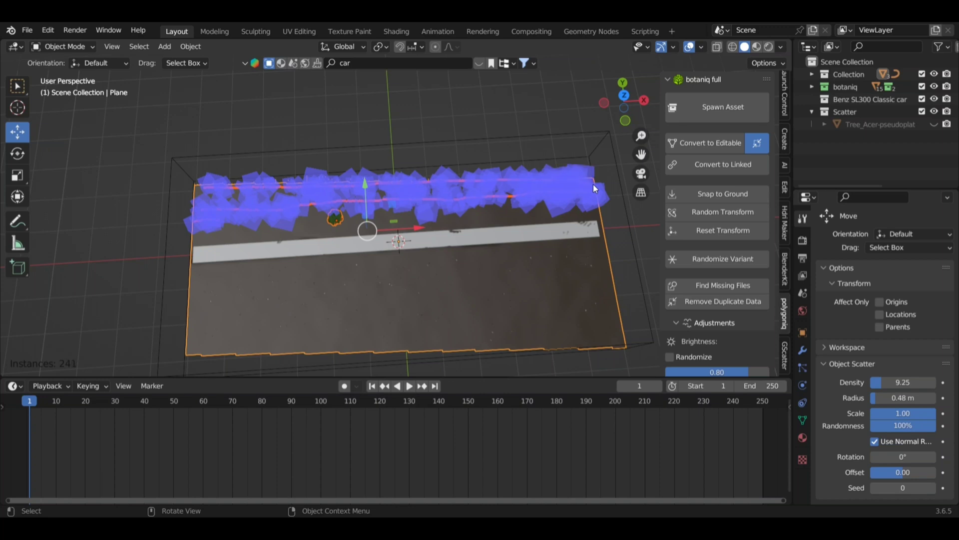
Confirm the object scatter of trees along one side of the road and shift the trees closer to it
{"action": "key", "text": "Return"}
{"action": "middle_click_drag", "start_coordinate": [199, 247], "coordinate": [427, 220]}
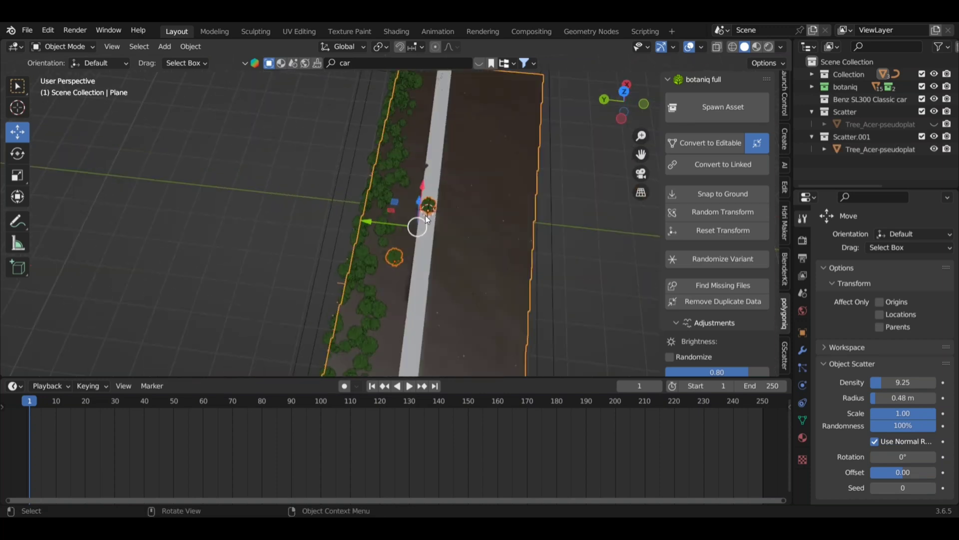
{"action": "left_click_drag", "start_coordinate": [398, 216], "coordinate": [437, 214]}
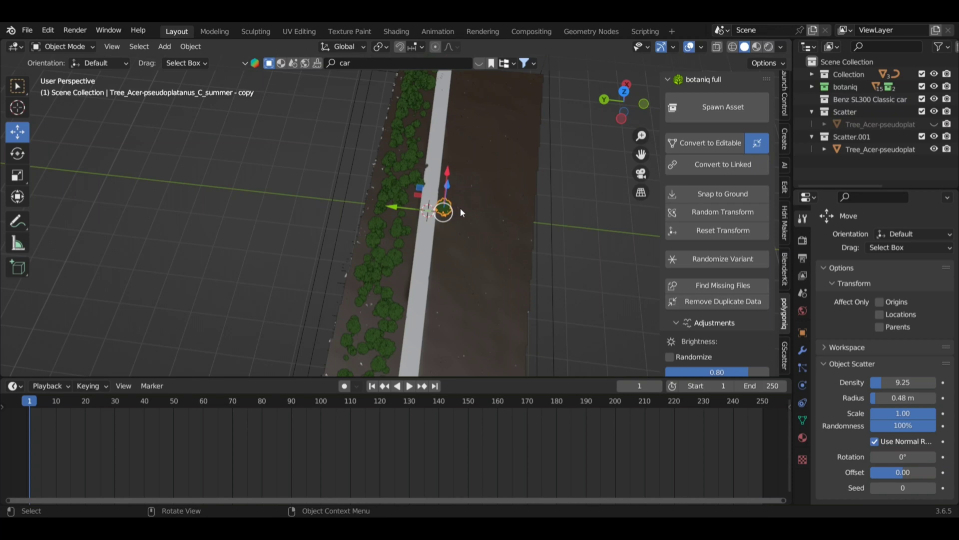
{"action": "left_click", "coordinate": [461, 208]}
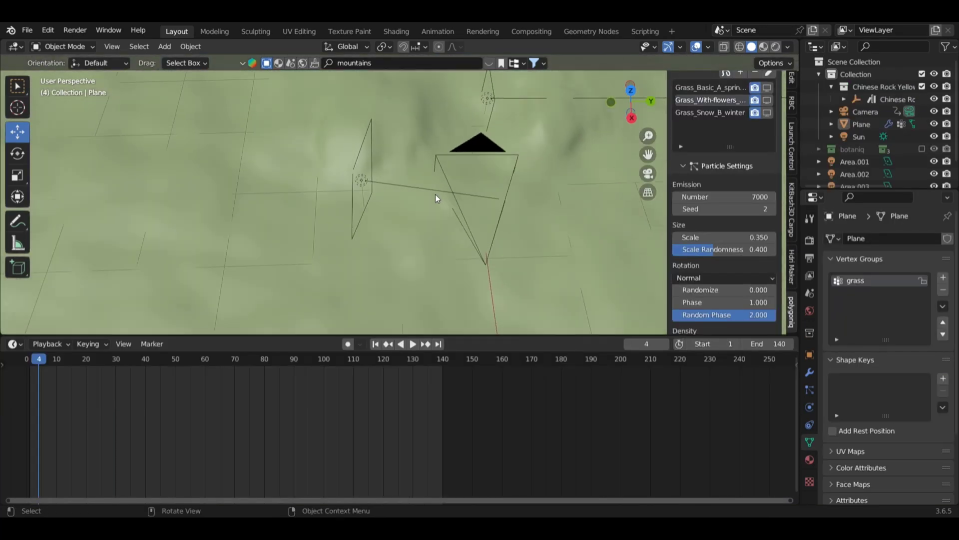
Add a Path curve and move it about 3.08 m along X and -1.72 m along Y, near the camera
{"action": "key", "text": "shift+a"}
{"action": "left_click", "coordinate": [480, 130]}
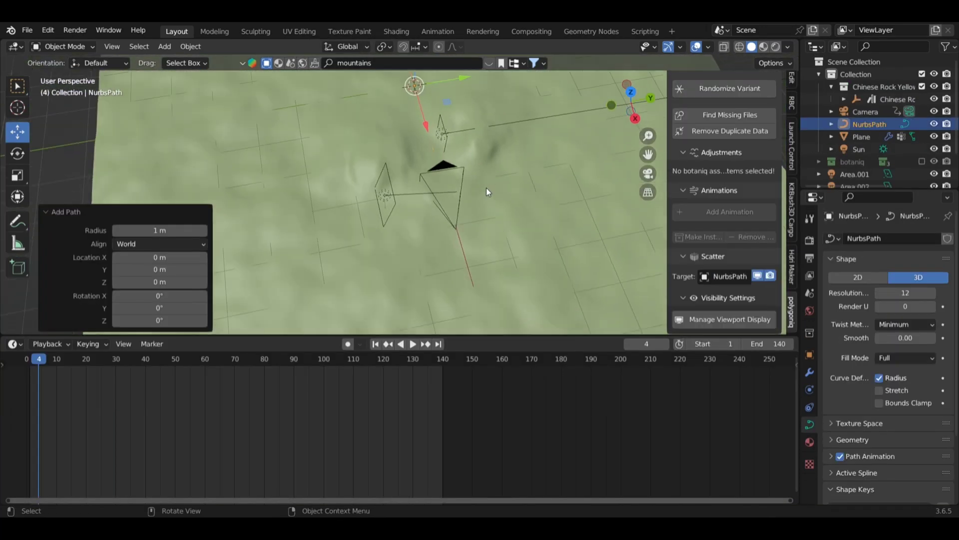
{"action": "left_click_drag", "start_coordinate": [486, 187], "coordinate": [423, 216]}
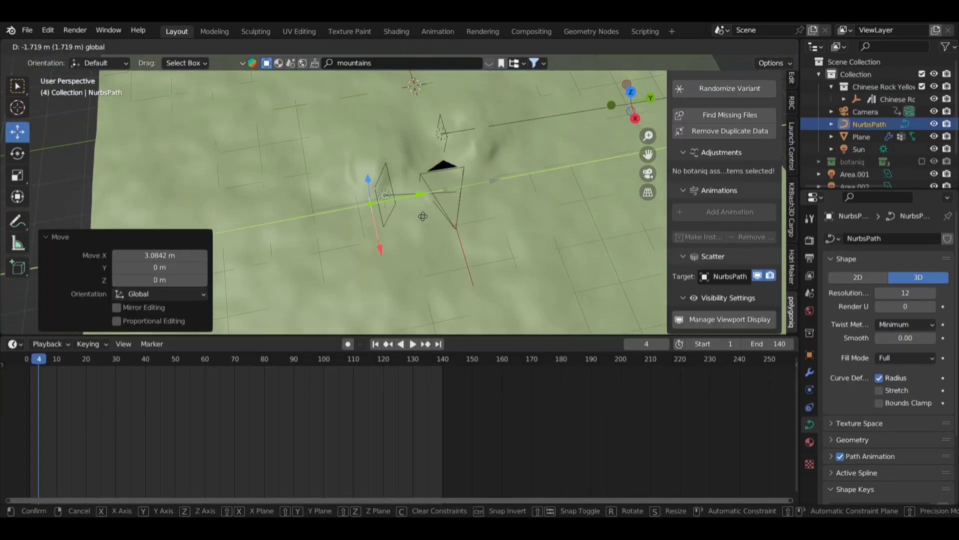
{"action": "scroll", "coordinate": [439, 210], "scroll_direction": "up", "scroll_amount": 3}
{"action": "middle_click_drag", "start_coordinate": [440, 205], "coordinate": [539, 190]}
Move the path to about X 4.78 m and Z 0.48 m, and scale it down to 0.361
{"action": "key", "text": "s"}
{"action": "right_click", "coordinate": [460, 192]}
{"action": "left_click_drag", "start_coordinate": [488, 169], "coordinate": [565, 184]}
{"action": "middle_click_drag", "start_coordinate": [565, 184], "coordinate": [493, 196]}
{"action": "left_click_drag", "start_coordinate": [549, 211], "coordinate": [548, 187]}
{"action": "scroll", "coordinate": [545, 189], "scroll_direction": "down", "scroll_amount": 2}
{"action": "middle_click_drag", "start_coordinate": [499, 192], "coordinate": [538, 181]}
{"action": "key", "text": "s"}
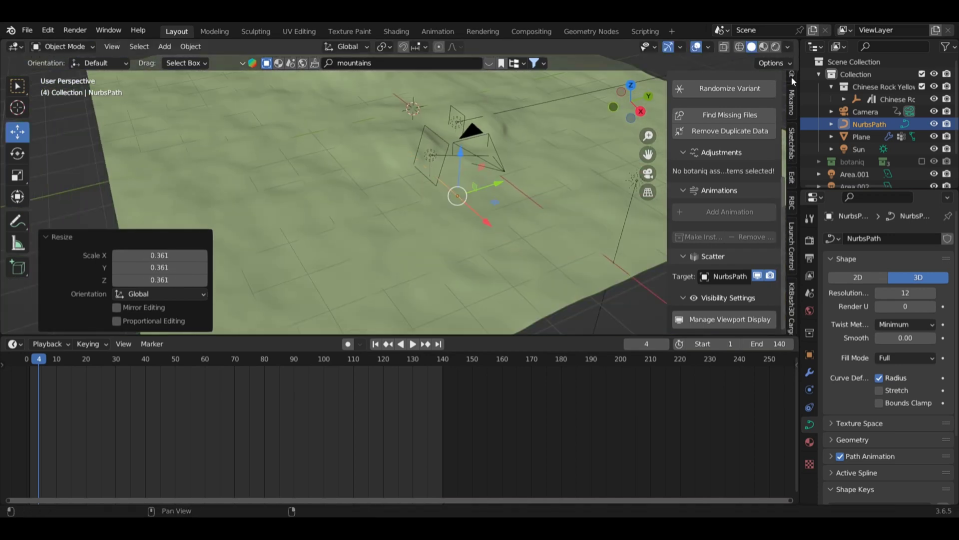
Set the path's Z rotation to -90°
{"action": "scroll", "coordinate": [793, 82], "scroll_direction": "up", "scroll_amount": 5}
{"action": "left_click", "coordinate": [792, 86]}
{"action": "left_click_drag", "start_coordinate": [712, 186], "coordinate": [714, 185]}
Shift the path to about X 4.12 m and Y -3.02 m, and lower it towards the terrain
{"action": "scroll", "coordinate": [477, 140], "scroll_direction": "up", "scroll_amount": 3}
{"action": "middle_click_drag", "start_coordinate": [477, 140], "coordinate": [445, 190]}
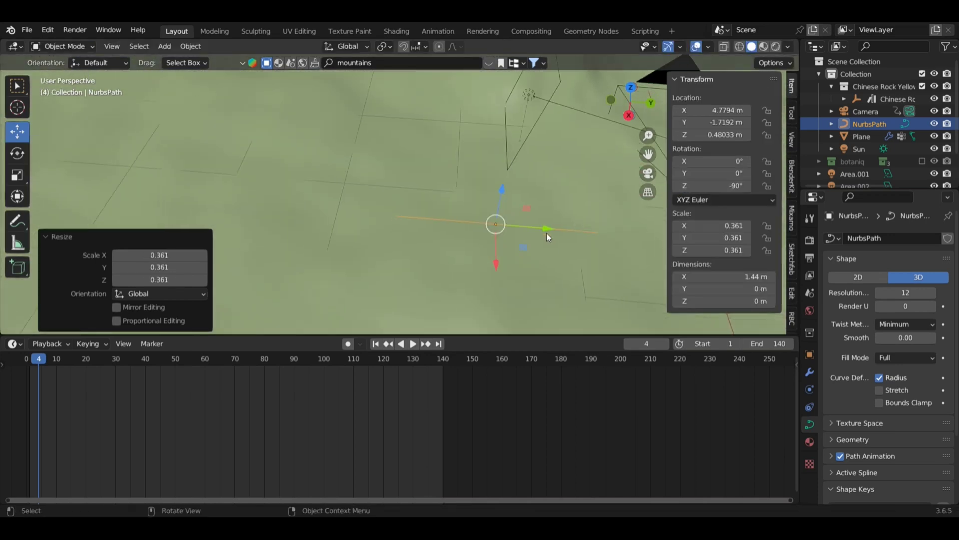
{"action": "scroll", "coordinate": [412, 174], "scroll_direction": "down", "scroll_amount": 3}
{"action": "left_click_drag", "start_coordinate": [546, 233], "coordinate": [388, 207]}
{"action": "scroll", "coordinate": [386, 197], "scroll_direction": "up", "scroll_amount": 2}
{"action": "middle_click_drag", "start_coordinate": [384, 181], "coordinate": [395, 92]}
{"action": "scroll", "coordinate": [394, 92], "scroll_direction": "down", "scroll_amount": 3}
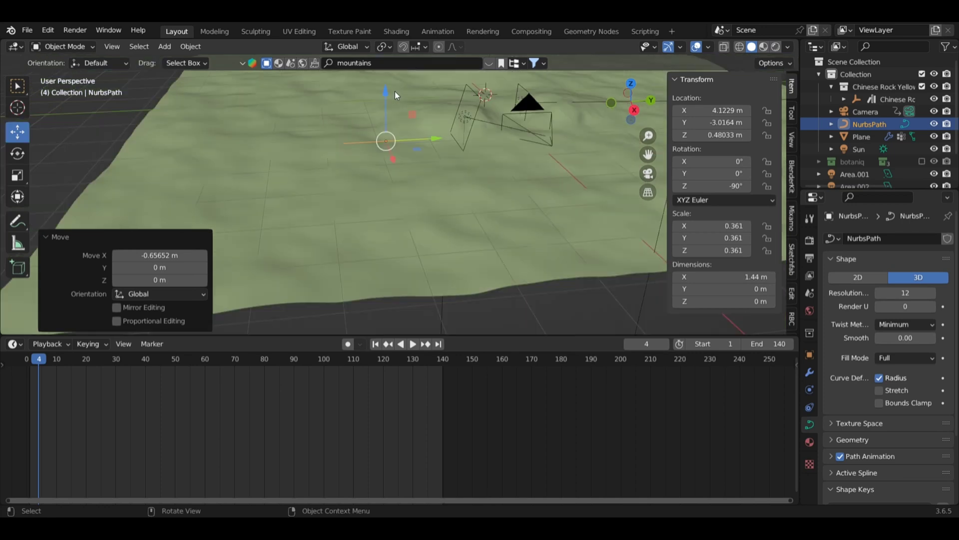
{"action": "left_click_drag", "start_coordinate": [391, 104], "coordinate": [397, 124]}
Enter Edit Mode on the path and try to extrude its end control point
{"action": "scroll", "coordinate": [415, 134], "scroll_direction": "up", "scroll_amount": 3}
{"action": "middle_click_drag", "start_coordinate": [416, 135], "coordinate": [318, 189]}
{"action": "key", "text": "Tab"}
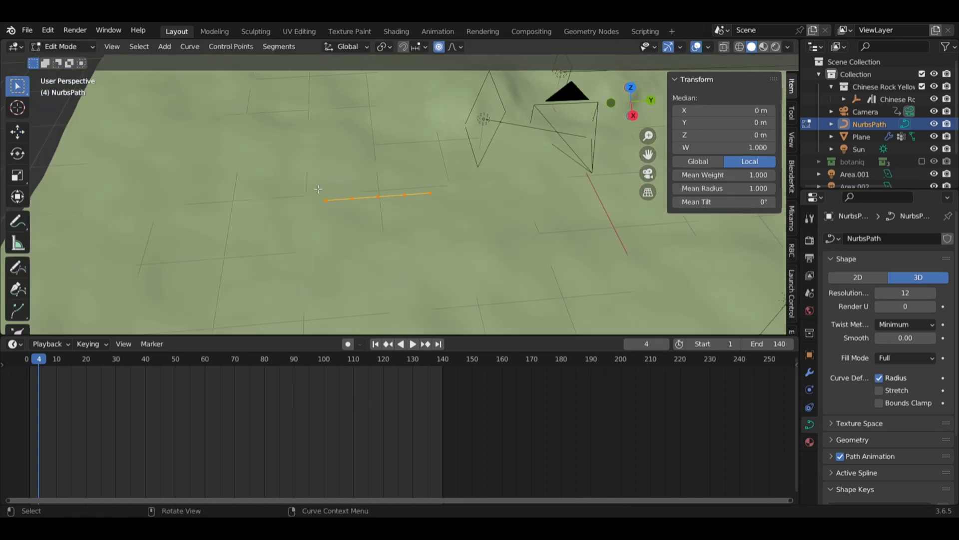
{"action": "left_click", "coordinate": [385, 205]}
{"action": "middle_click_drag", "start_coordinate": [385, 206], "coordinate": [390, 198]}
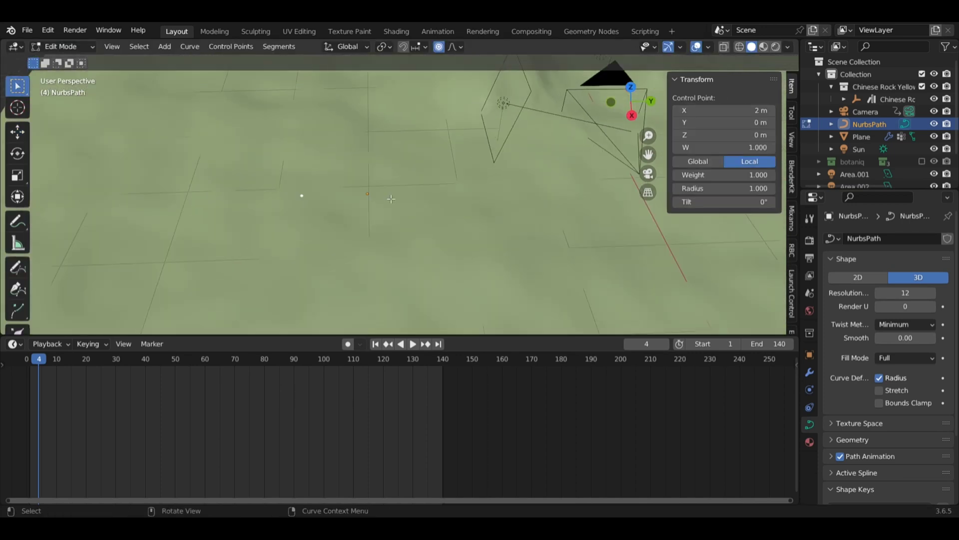
{"action": "right_click", "coordinate": [457, 199]}
Lock the 3D view to the NurbsPath object
{"action": "left_click", "coordinate": [791, 139]}
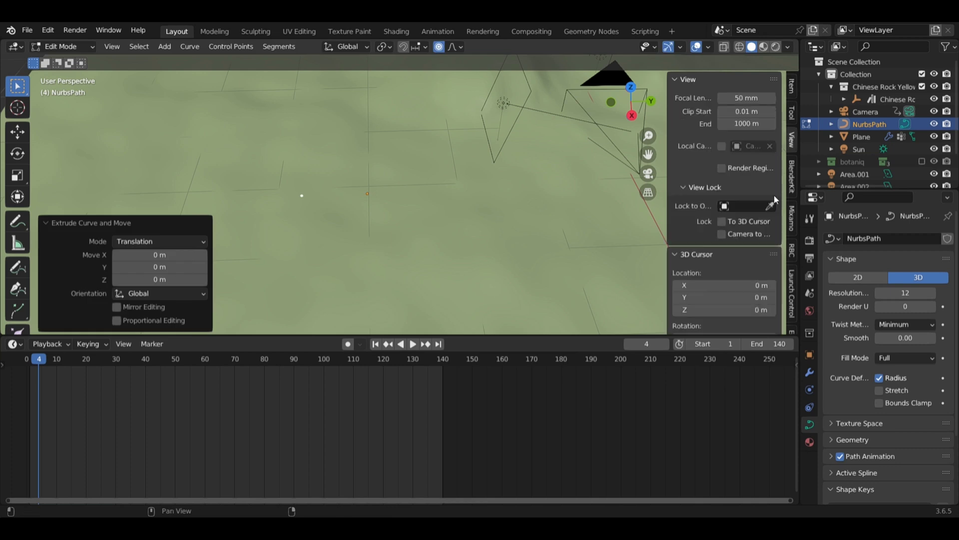
{"action": "left_click", "coordinate": [745, 206]}
{"action": "left_click", "coordinate": [743, 220]}
{"action": "scroll", "coordinate": [510, 275], "scroll_direction": "down", "scroll_amount": 5}
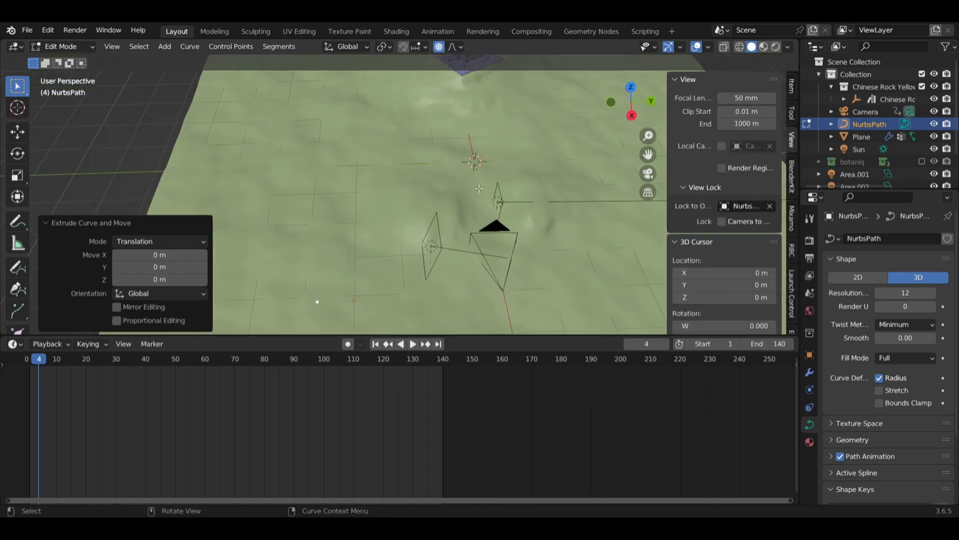
Extrude a short new segment from the path's end control point across the terrain
{"action": "mouse_move", "coordinate": [509, 274]}
{"action": "middle_mouse_down"}
{"action": "mouse_move", "coordinate": [512, 226]}
{"action": "mouse_move", "coordinate": [515, 278]}
{"action": "middle_mouse_up"}
{"action": "scroll", "coordinate": [515, 278], "scroll_direction": "up", "scroll_amount": 3}
{"action": "key", "text": "e"}
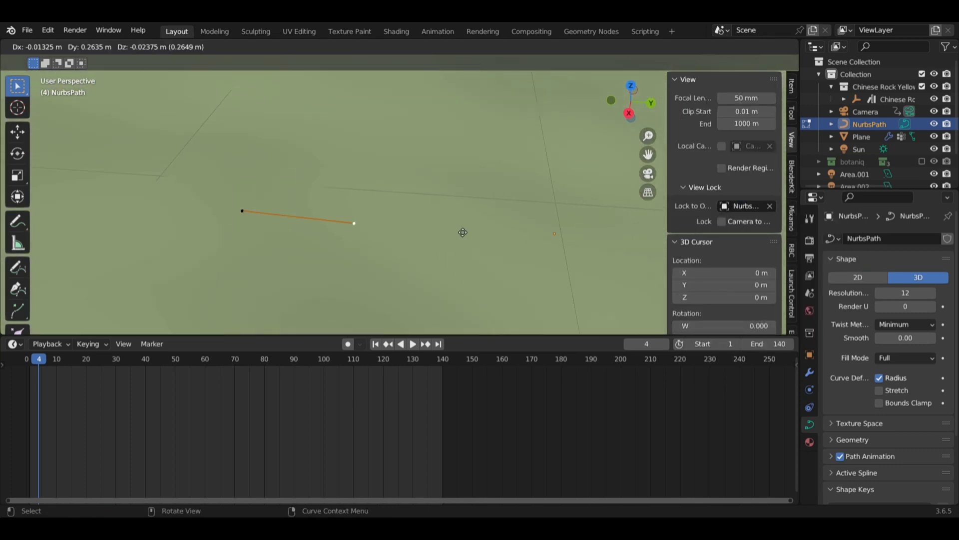
{"action": "left_click", "coordinate": [443, 245]}
Adjust the new path point's height along Z to the terrain and continue placing the path over the ground
{"action": "scroll", "coordinate": [443, 245], "scroll_direction": "down", "scroll_amount": 5}
{"action": "middle_click_drag", "start_coordinate": [300, 240], "coordinate": [377, 239]}
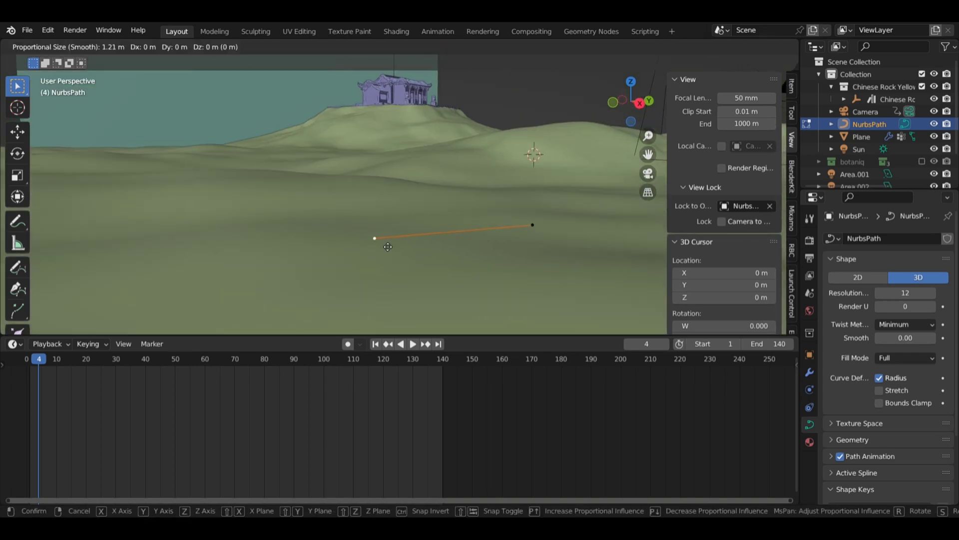
{"action": "key", "text": "z"}
{"action": "left_click", "coordinate": [492, 239]}
{"action": "middle_click_drag", "start_coordinate": [492, 240], "coordinate": [444, 245]}
{"action": "left_click", "coordinate": [443, 244]}
{"action": "scroll", "coordinate": [434, 275], "scroll_direction": "down", "scroll_amount": 3}
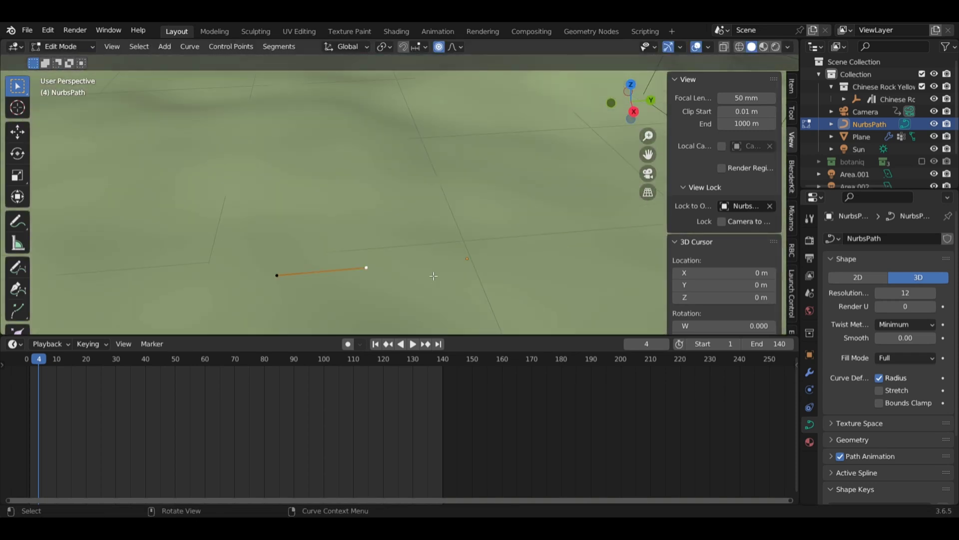
{"action": "left_click", "coordinate": [593, 265]}
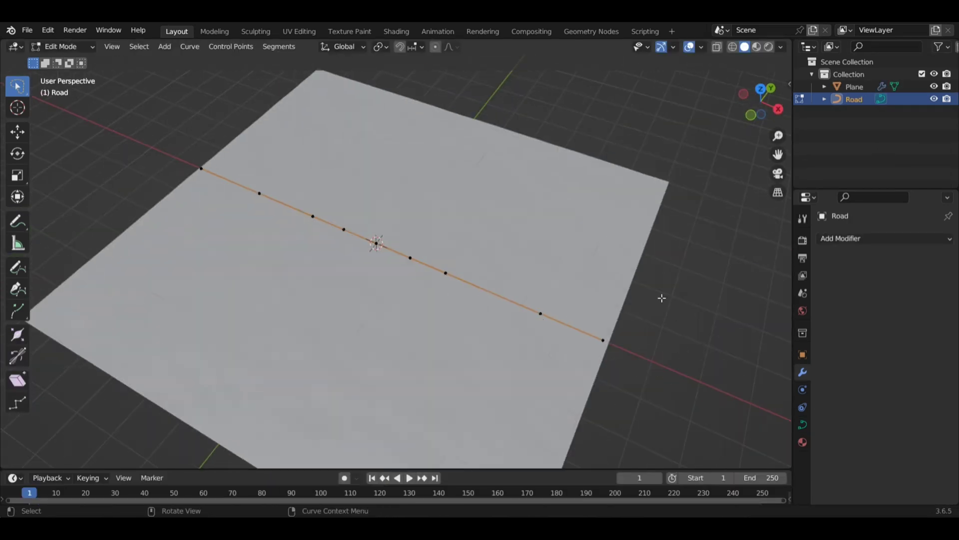
Leave Edit Mode on the Road curve, hide the Plane and make Road the active object
{"action": "key", "text": "Tab"}
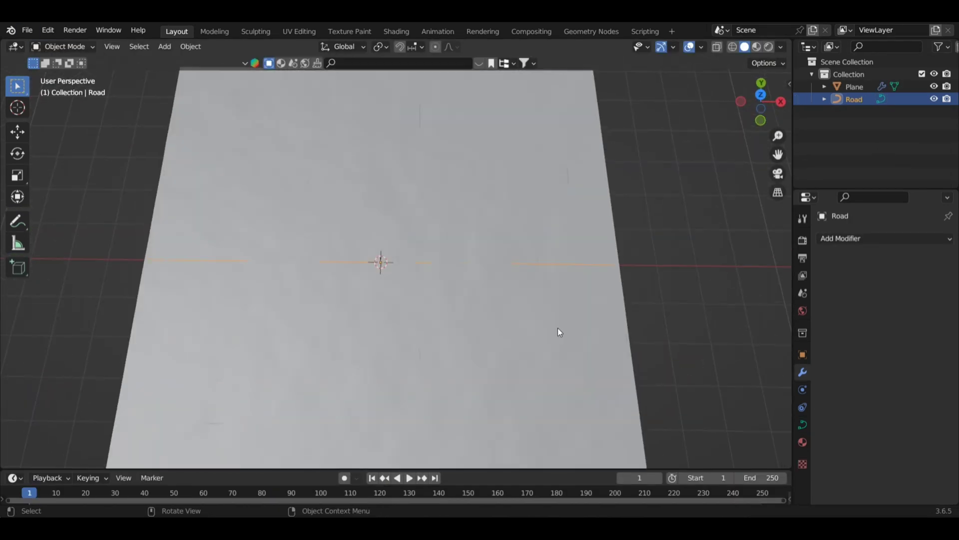
{"action": "middle_click_drag", "start_coordinate": [558, 331], "coordinate": [157, 153]}
{"action": "left_click", "coordinate": [802, 424]}
{"action": "left_click", "coordinate": [854, 87]}
{"action": "left_click", "coordinate": [934, 87]}
{"action": "left_click", "coordinate": [855, 99]}
Set the Road curve's geometry Extrude to 0.5 m and return to Edit Mode
{"action": "left_click", "coordinate": [845, 439]}
{"action": "double_click", "coordinate": [903, 412]}
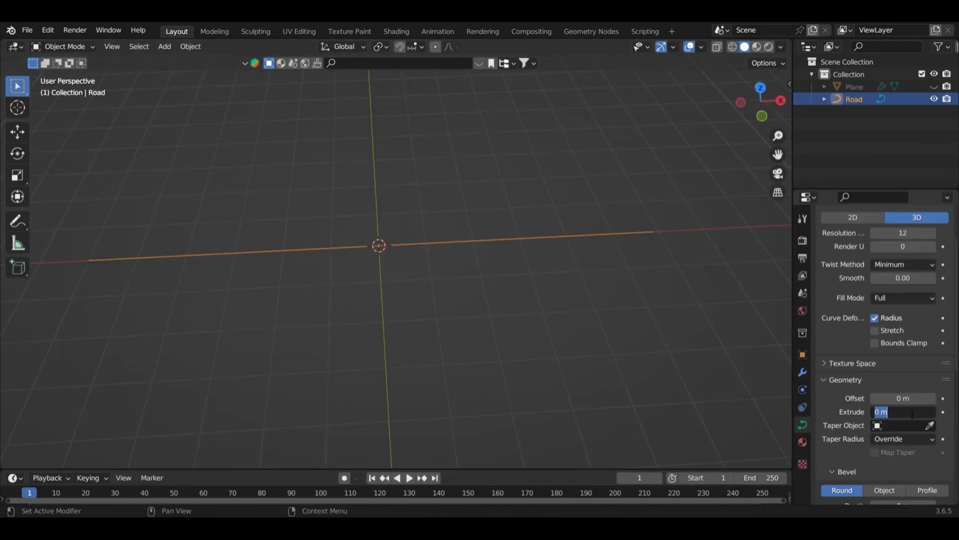
{"action": "type", "text": "0.5"}
{"action": "key", "text": "Return"}
{"action": "key", "text": "Tab"}
{"action": "right_click", "coordinate": [246, 229]}
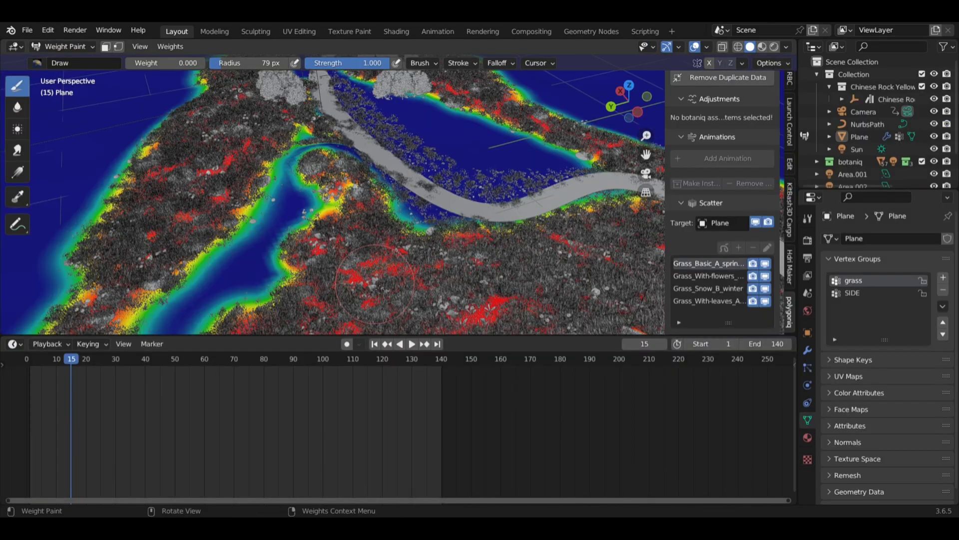
Paint weight 0 along the path in the plane's SIDE vertex group to clear vegetation from the road
{"action": "scroll", "coordinate": [380, 287], "scroll_direction": "up", "scroll_amount": 6}
{"action": "scroll", "coordinate": [379, 287], "scroll_direction": "down", "scroll_amount": 8}
{"action": "middle_click_drag", "start_coordinate": [380, 287], "coordinate": [489, 239]}
{"action": "scroll", "coordinate": [489, 239], "scroll_direction": "up", "scroll_amount": 7}
{"action": "middle_click_drag", "start_coordinate": [370, 222], "coordinate": [420, 212]}
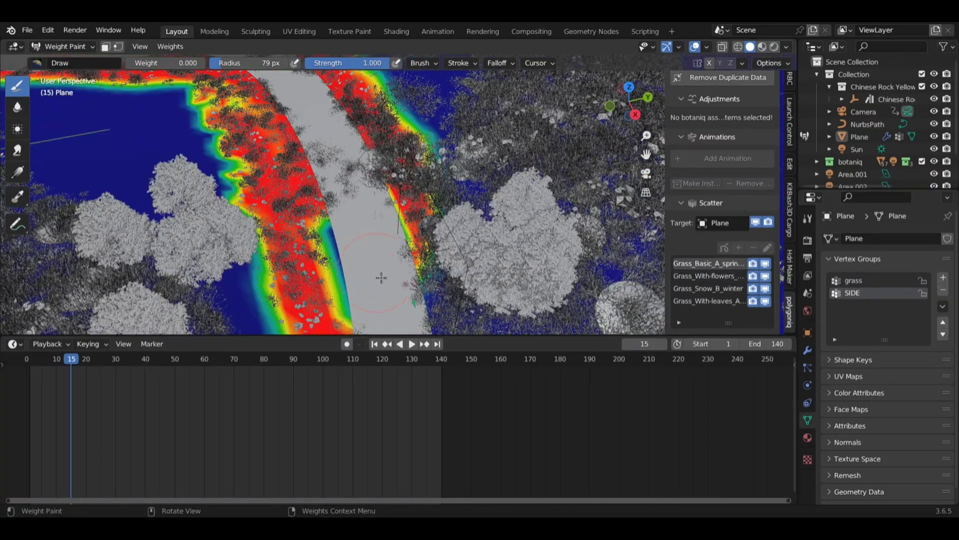
{"action": "middle_click_drag", "start_coordinate": [381, 278], "coordinate": [385, 278]}
{"action": "scroll", "coordinate": [381, 278], "scroll_direction": "up", "scroll_amount": 2}
{"action": "middle_click_drag", "start_coordinate": [311, 146], "coordinate": [322, 175]}
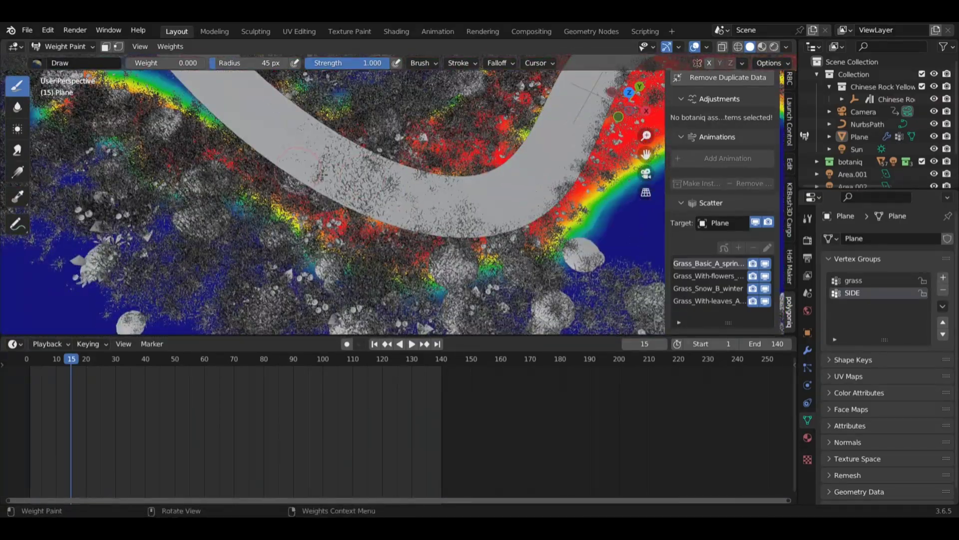
Paint weight 0 along the path's bends in the grass vertex group with a 45 px brush
{"action": "left_click", "coordinate": [858, 280]}
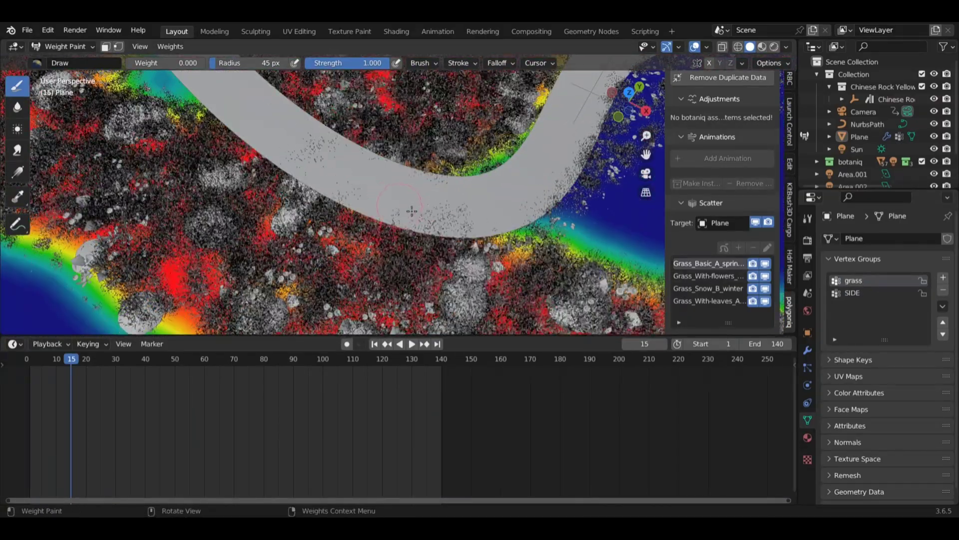
{"action": "scroll", "coordinate": [316, 157], "scroll_direction": "down", "scroll_amount": 7}
{"action": "middle_click_drag", "start_coordinate": [317, 157], "coordinate": [363, 223]}
{"action": "scroll", "coordinate": [338, 145], "scroll_direction": "up", "scroll_amount": 7}
{"action": "scroll", "coordinate": [363, 222], "scroll_direction": "down", "scroll_amount": 7}
{"action": "middle_click_drag", "start_coordinate": [429, 200], "coordinate": [345, 174]}
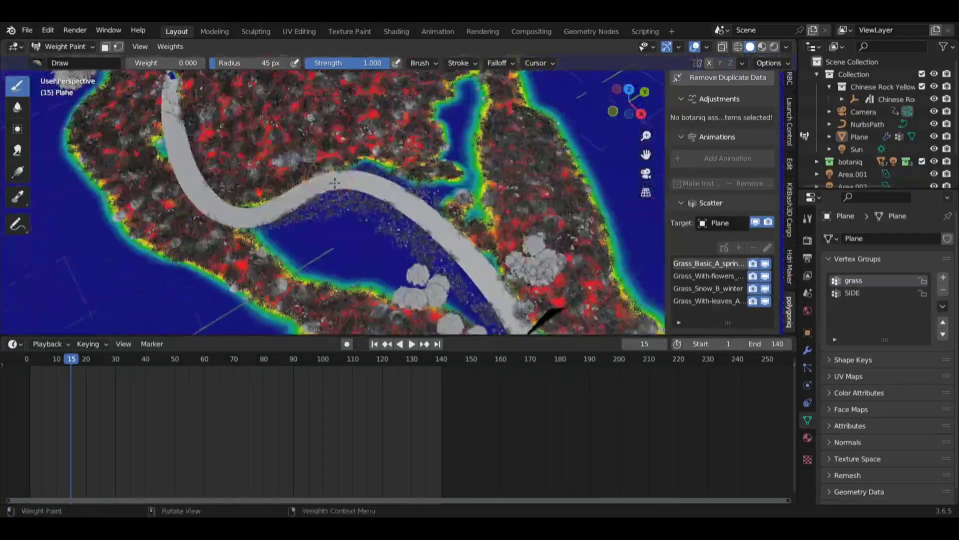
{"action": "scroll", "coordinate": [383, 163], "scroll_direction": "up", "scroll_amount": 5}
{"action": "scroll", "coordinate": [383, 163], "scroll_direction": "down", "scroll_amount": 7}
{"action": "scroll", "coordinate": [300, 200], "scroll_direction": "up", "scroll_amount": 5}
{"action": "middle_click_drag", "start_coordinate": [260, 210], "coordinate": [295, 249], "text": "shift"}
{"action": "scroll", "coordinate": [296, 248], "scroll_direction": "down", "scroll_amount": 1}
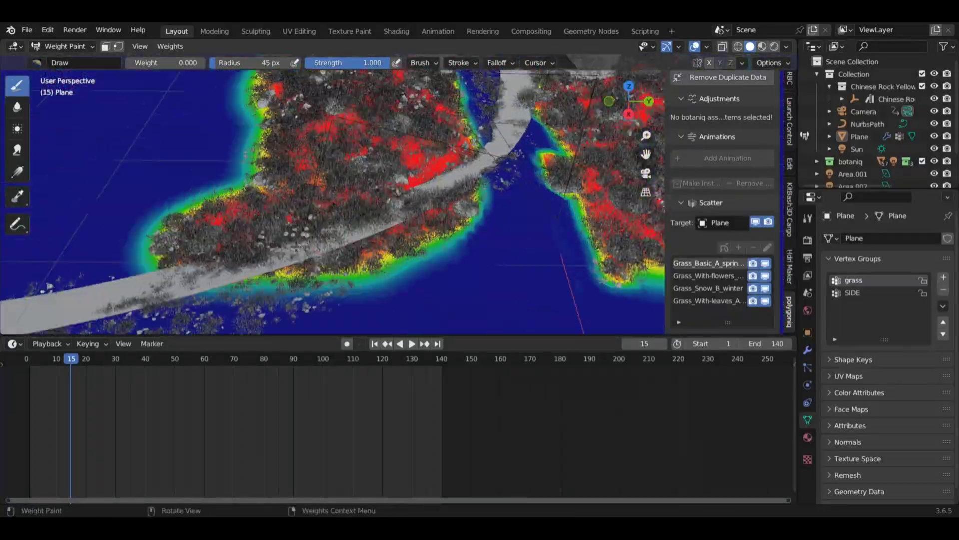
{"action": "scroll", "coordinate": [482, 197], "scroll_direction": "up", "scroll_amount": 3}
Clear the SIDE group's weights along the straight path section and switch back to the grass vertex group
{"action": "left_click", "coordinate": [852, 293]}
{"action": "scroll", "coordinate": [482, 198], "scroll_direction": "up", "scroll_amount": 4}
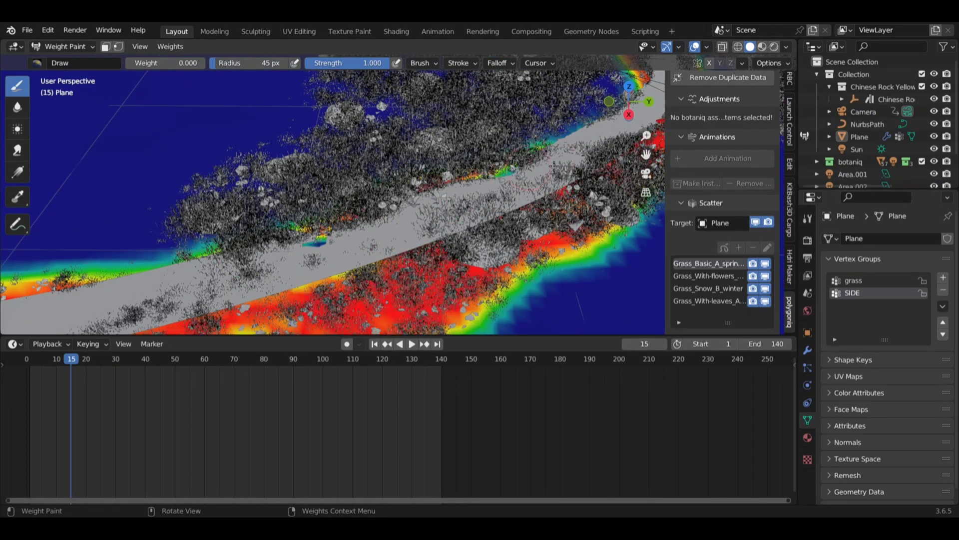
{"action": "middle_click_drag", "start_coordinate": [482, 197], "coordinate": [350, 220]}
{"action": "left_click", "coordinate": [852, 280]}
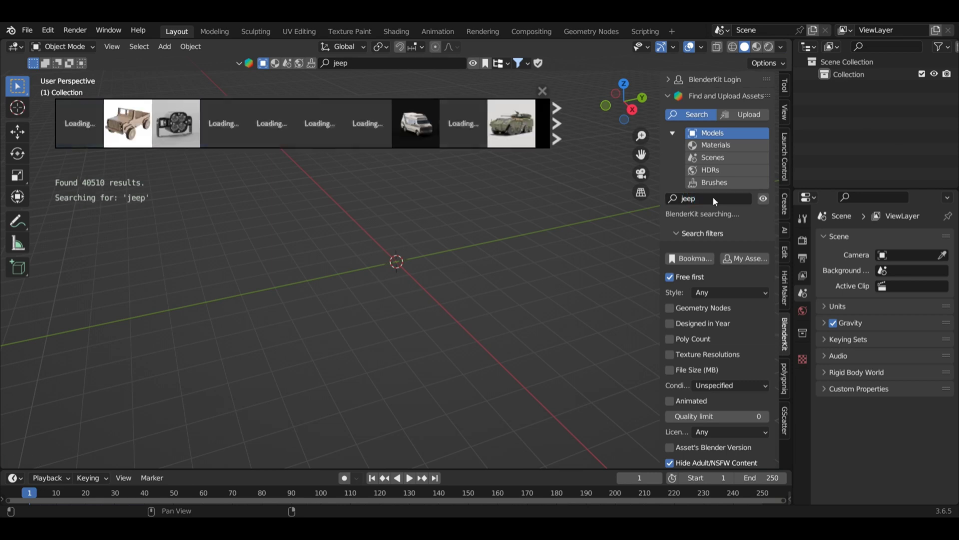
Add the Off-Road 4x4 vehicle from the jeep search and apply the front wheels' Bevel and Mirror modifiers
{"action": "left_click_drag", "start_coordinate": [368, 124], "coordinate": [457, 287]}
{"action": "middle_click_drag", "start_coordinate": [473, 273], "coordinate": [467, 274]}
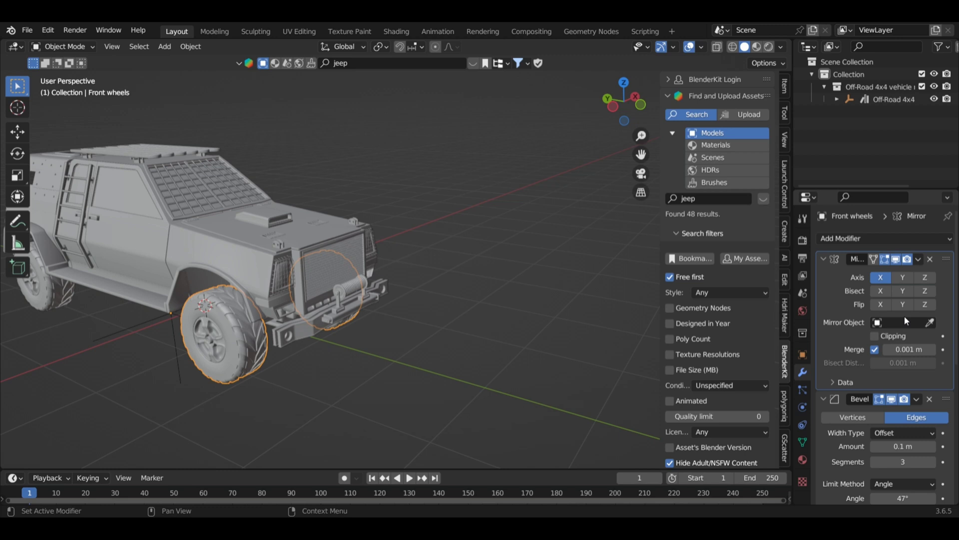
{"action": "key", "text": "a"}
{"action": "key", "text": "ctrl+a"}
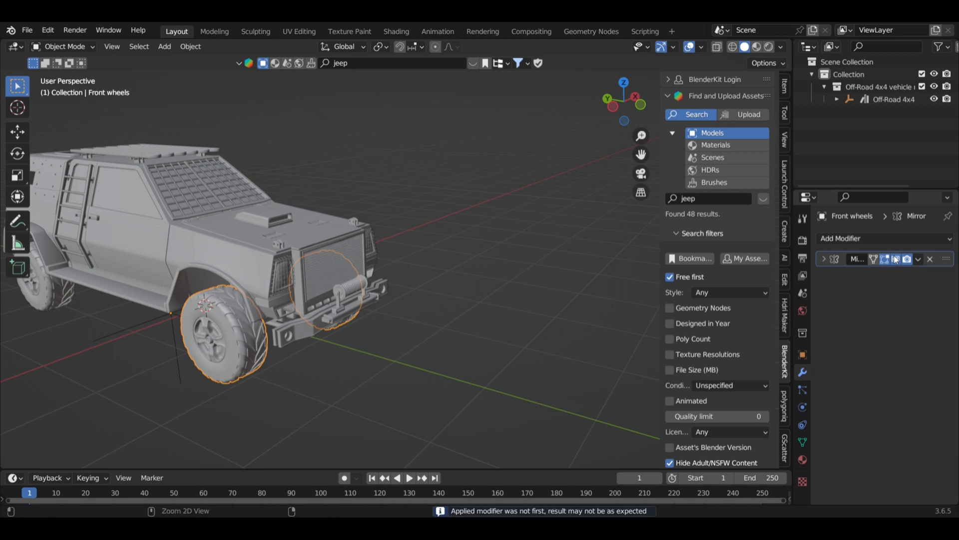
{"action": "key", "text": "ctrl+a"}
Select one front wheel's linked mesh and separate it into its own object
{"action": "middle_click_drag", "start_coordinate": [329, 300], "coordinate": [419, 283]}
{"action": "key", "text": "Tab"}
{"action": "key", "text": "a"}
{"action": "left_click", "coordinate": [425, 281]}
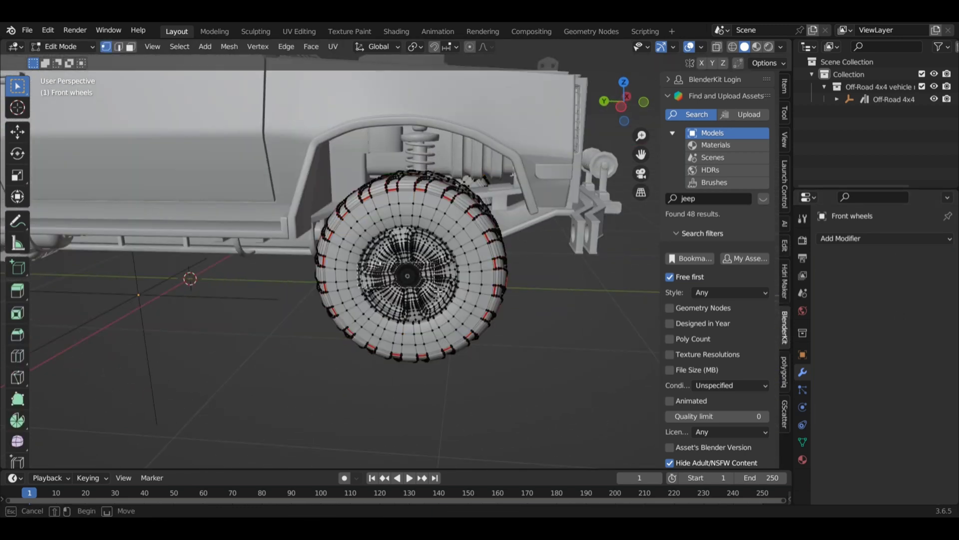
{"action": "key", "text": "ctrl+l"}
{"action": "middle_click_drag", "start_coordinate": [520, 250], "coordinate": [460, 270]}
{"action": "key", "text": "p"}
{"action": "key", "text": "Tab"}
Separate the opposite front wheel into its own object as well
{"action": "left_click", "coordinate": [372, 216]}
{"action": "middle_click_drag", "start_coordinate": [372, 216], "coordinate": [240, 280]}
{"action": "left_click", "coordinate": [294, 302]}
{"action": "middle_click_drag", "start_coordinate": [295, 303], "coordinate": [270, 307]}
{"action": "key", "text": "Tab"}
{"action": "left_click", "coordinate": [323, 319]}
{"action": "key", "text": "Tab"}
Apply the modifiers on the off-road vehicle's rear wheels
{"action": "left_click", "coordinate": [440, 290]}
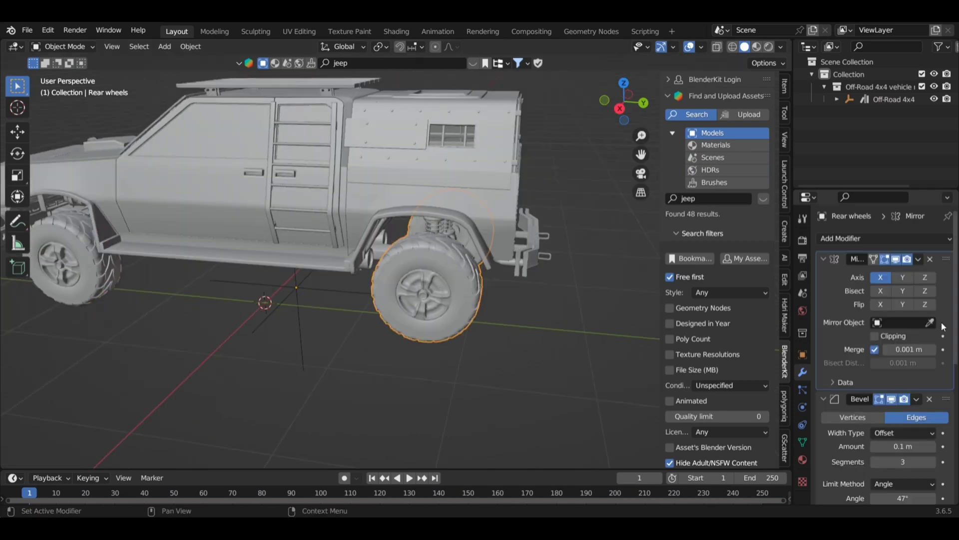
{"action": "key", "text": "ctrl+a"}
{"action": "key", "text": "ctrl+a"}
Select one rear wheel's linked mesh and separate it into its own object
{"action": "key", "text": "Tab"}
{"action": "left_click", "coordinate": [461, 302]}
{"action": "key", "text": "ctrl+l"}
{"action": "key", "text": "p"}
{"action": "left_click", "coordinate": [460, 302]}
Separate the opposite rear wheel of the off-road vehicle into its own object
{"action": "middle_click_drag", "start_coordinate": [461, 301], "coordinate": [290, 292]}
{"action": "left_click_drag", "start_coordinate": [347, 268], "coordinate": [432, 307]}
{"action": "key", "text": "Tab"}
{"action": "middle_click_drag", "start_coordinate": [233, 296], "coordinate": [419, 277]}
{"action": "key", "text": "Tab"}
{"action": "key", "text": "Tab"}
Expand the vehicle's hierarchy, identify the separated wheels and delete the leftover Front wheels object
{"action": "left_click", "coordinate": [837, 99]}
{"action": "left_click", "coordinate": [894, 139]}
{"action": "scroll", "coordinate": [499, 280], "scroll_direction": "down", "scroll_amount": 4}
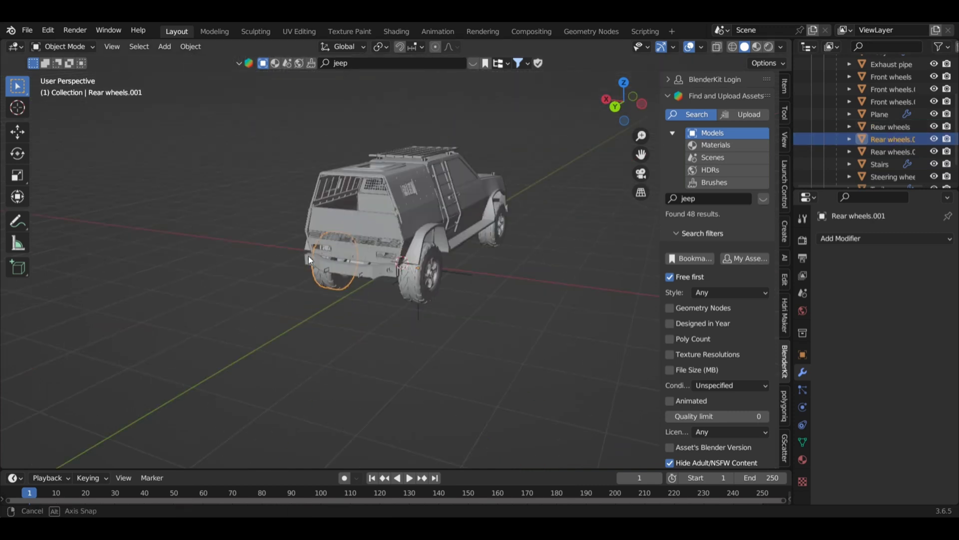
{"action": "left_click", "coordinate": [894, 152]}
{"action": "left_click", "coordinate": [368, 263]}
{"action": "middle_click_drag", "start_coordinate": [587, 240], "coordinate": [330, 230]}
{"action": "scroll", "coordinate": [903, 159], "scroll_direction": "up", "scroll_amount": 3}
{"action": "left_click", "coordinate": [894, 137]}
{"action": "middle_click_drag", "start_coordinate": [449, 272], "coordinate": [515, 272]}
{"action": "key", "text": "Delete"}
Delete the leftover Rear wheels object from the vehicle's hierarchy
{"action": "left_click", "coordinate": [892, 126]}
{"action": "left_click", "coordinate": [886, 163]}
{"action": "scroll", "coordinate": [889, 164], "scroll_direction": "down", "scroll_amount": 1}
{"action": "left_click", "coordinate": [902, 156]}
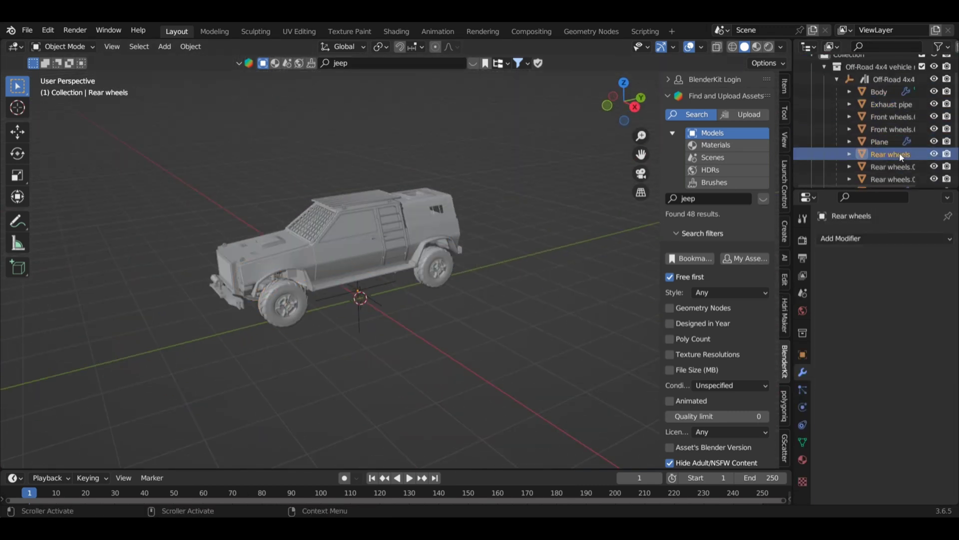
{"action": "middle_click_drag", "start_coordinate": [400, 300], "coordinate": [368, 282]}
{"action": "key", "text": "Delete"}
Examine which parts of the vehicle its remaining objects correspond to, ending with Windows
{"action": "scroll", "coordinate": [887, 159], "scroll_direction": "down", "scroll_amount": 1}
{"action": "left_click", "coordinate": [885, 161]}
{"action": "left_click", "coordinate": [891, 171]}
{"action": "scroll", "coordinate": [894, 168], "scroll_direction": "down", "scroll_amount": 1}
{"action": "left_click", "coordinate": [895, 165]}
{"action": "left_click", "coordinate": [895, 176]}
{"action": "middle_click_drag", "start_coordinate": [479, 233], "coordinate": [505, 234]}
{"action": "scroll", "coordinate": [506, 234], "scroll_direction": "up", "scroll_amount": 3}
{"action": "scroll", "coordinate": [893, 154], "scroll_direction": "up", "scroll_amount": 3}
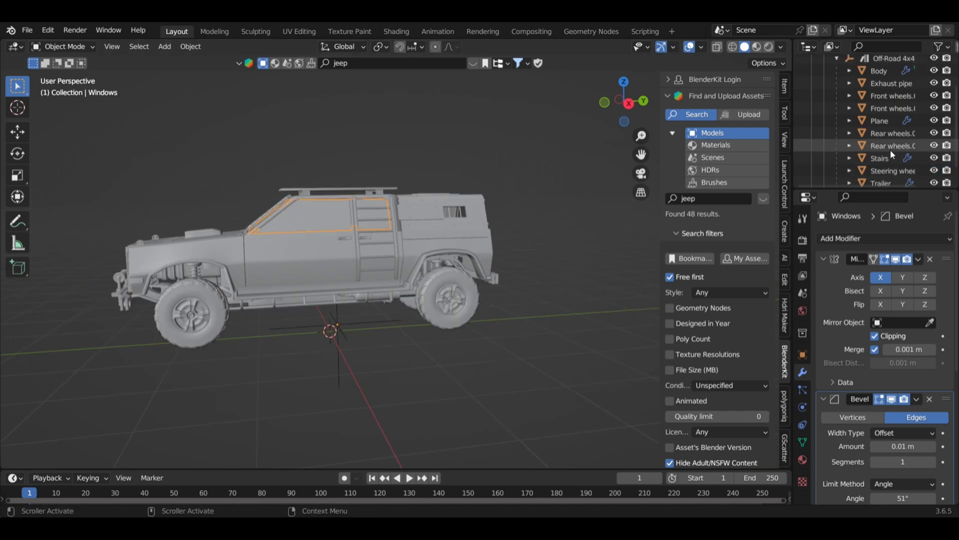
Select the off-road vehicle's body parts without the wheels, including Exhaust pipe, Plane, Stairs, Trailer and Windows, and start parenting them
{"action": "left_click", "coordinate": [892, 113]}
{"action": "left_click", "coordinate": [893, 126], "text": "ctrl"}
{"action": "left_click", "coordinate": [895, 137], "text": "ctrl"}
{"action": "key", "text": "ctrl+z"}
{"action": "left_click", "coordinate": [894, 162], "text": "ctrl"}
{"action": "scroll", "coordinate": [891, 159], "scroll_direction": "down", "scroll_amount": 3}
{"action": "left_click", "coordinate": [888, 157], "text": "ctrl"}
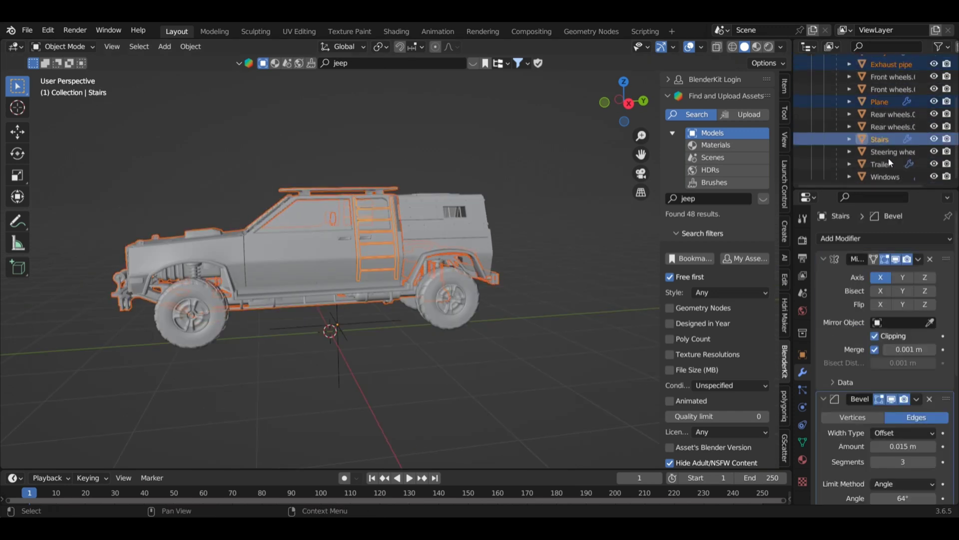
{"action": "left_click", "coordinate": [889, 165], "text": "ctrl"}
{"action": "left_click", "coordinate": [892, 178], "text": "ctrl"}
{"action": "scroll", "coordinate": [902, 158], "scroll_direction": "up", "scroll_amount": 1}
{"action": "left_click", "coordinate": [889, 112], "text": "ctrl"}
{"action": "key", "text": "ctrl+p"}
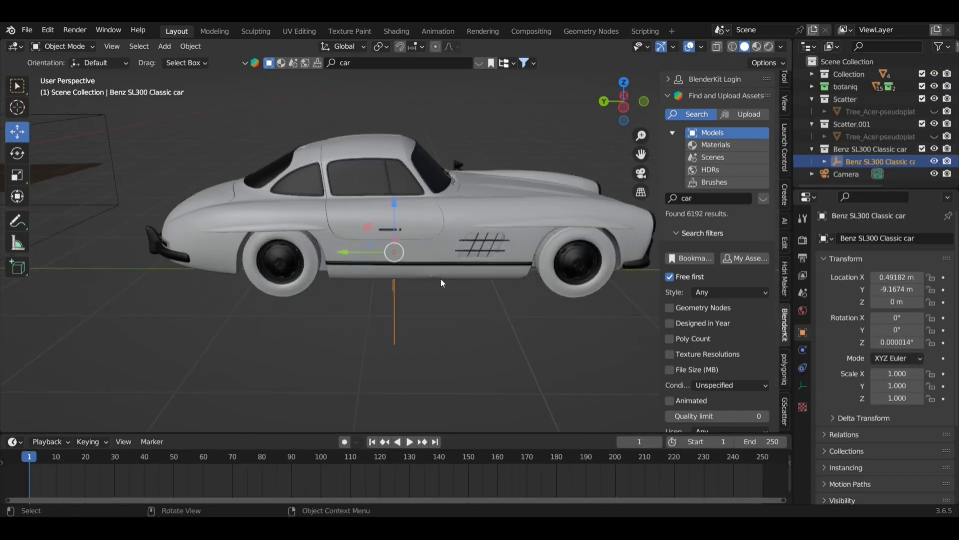
Apply the Mirror modifier on the wheel mesh Plane.001 of the Benz SL300 Classic car
{"action": "key", "text": "s"}
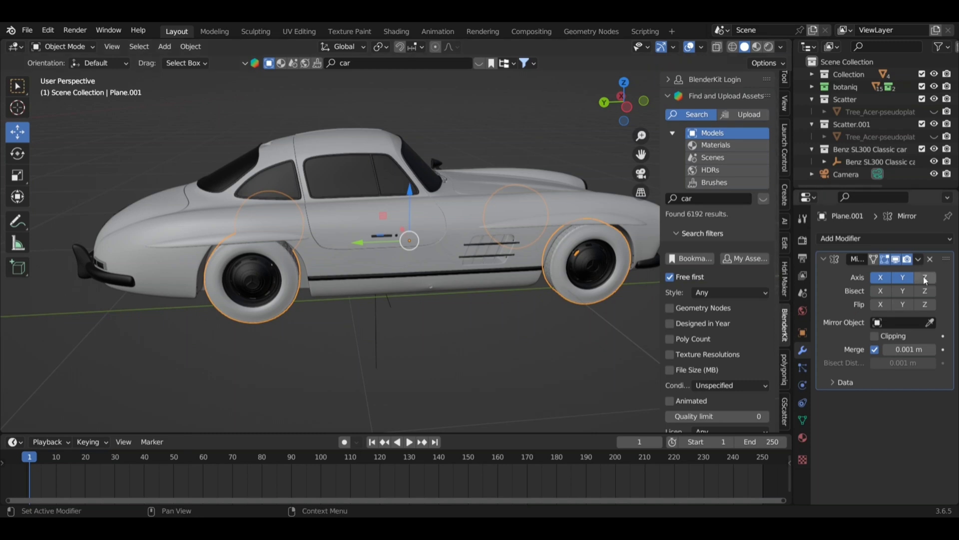
{"action": "left_click", "coordinate": [908, 274]}
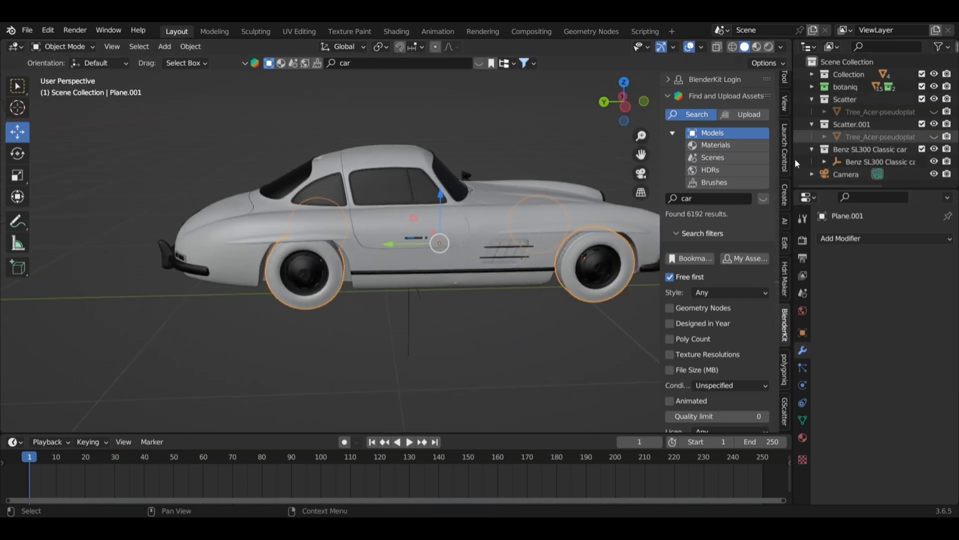
{"action": "middle_click_drag", "start_coordinate": [426, 245], "coordinate": [418, 236]}
{"action": "scroll", "coordinate": [417, 237], "scroll_direction": "up", "scroll_amount": 1}
{"action": "scroll", "coordinate": [395, 278], "scroll_direction": "down", "scroll_amount": 2}
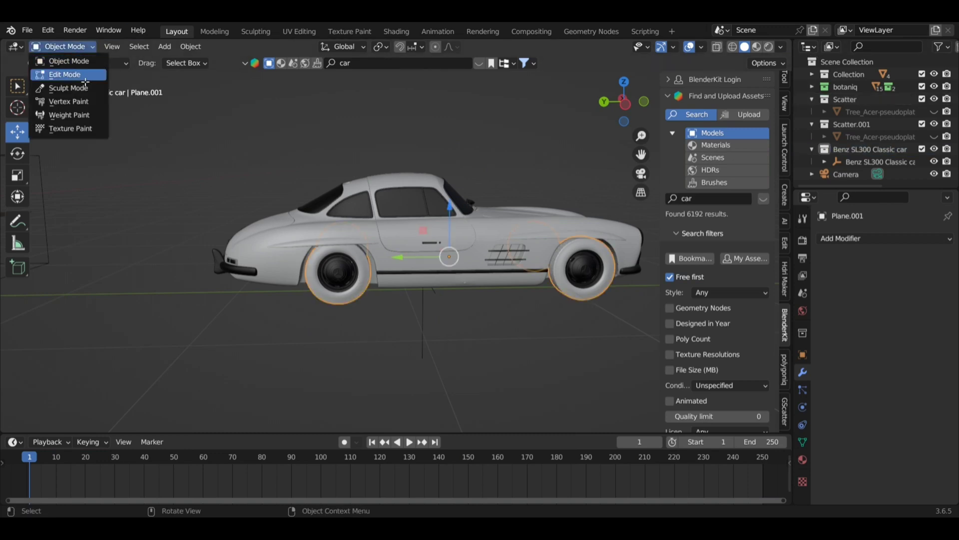
Select the Benz's right rear wheel with its linked geometry and separate it into its own object
{"action": "left_click", "coordinate": [85, 79]}
{"action": "scroll", "coordinate": [327, 278], "scroll_direction": "up", "scroll_amount": 3}
{"action": "left_click_drag", "start_coordinate": [299, 243], "coordinate": [384, 284]}
{"action": "scroll", "coordinate": [385, 286], "scroll_direction": "up", "scroll_amount": 2}
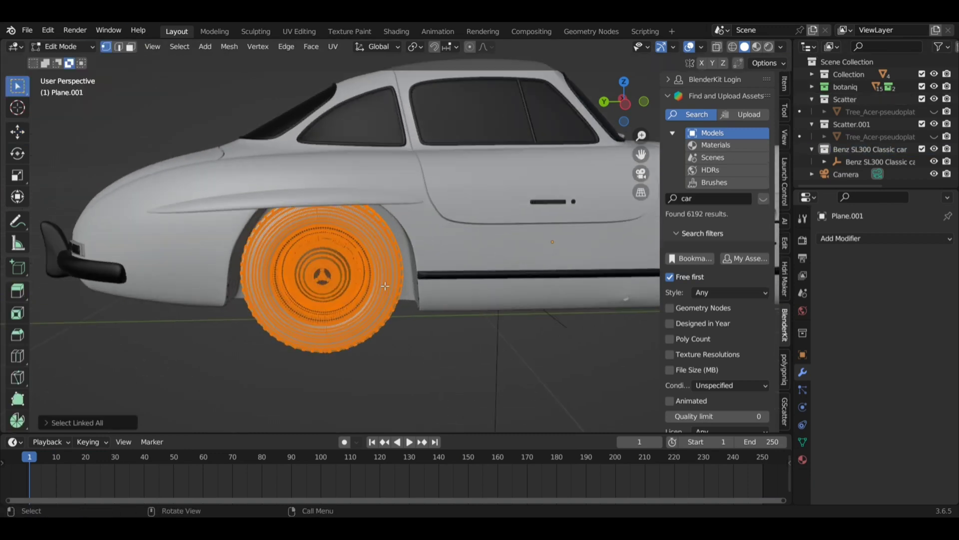
{"action": "left_click", "coordinate": [384, 283]}
{"action": "scroll", "coordinate": [385, 285], "scroll_direction": "down", "scroll_amount": 2}
{"action": "key", "text": "Tab"}
Separate the Benz's right front wheel into its own object and return to Object Mode
{"action": "middle_click_drag", "start_coordinate": [385, 285], "coordinate": [333, 272]}
{"action": "key", "text": "Tab"}
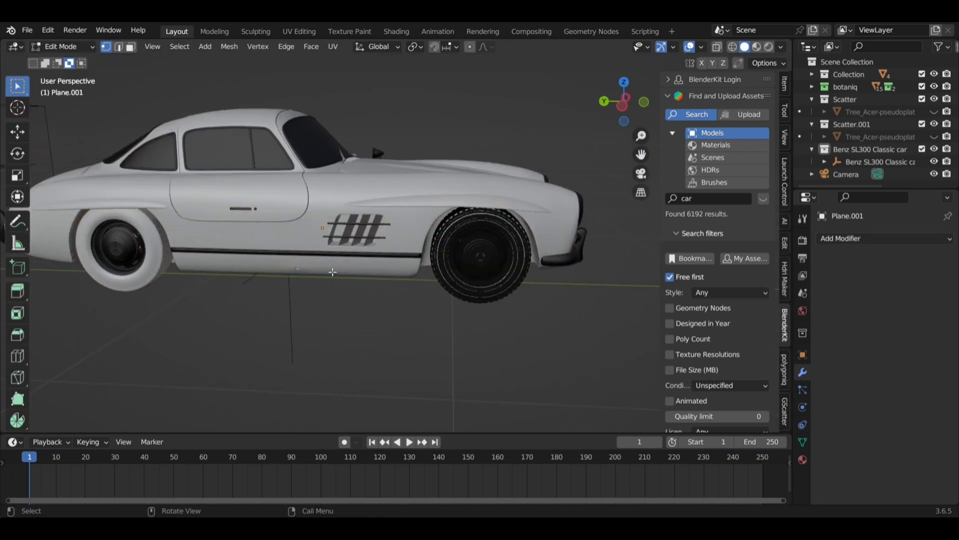
{"action": "left_click", "coordinate": [531, 284]}
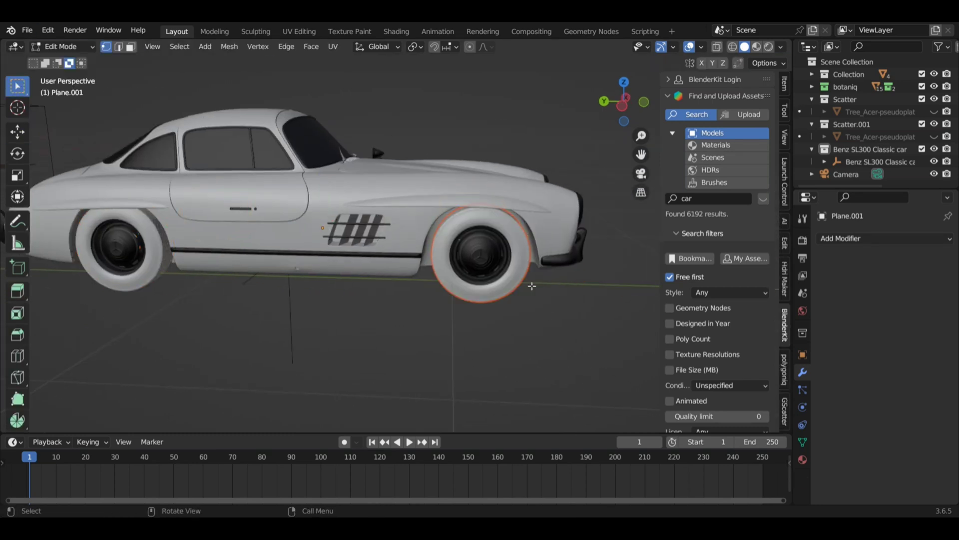
{"action": "left_click", "coordinate": [75, 65]}
Separate the Benz's left front wheel into its own object and return to Object Mode
{"action": "middle_click_drag", "start_coordinate": [125, 239], "coordinate": [308, 265]}
{"action": "scroll", "coordinate": [308, 265], "scroll_direction": "up", "scroll_amount": 3}
{"action": "scroll", "coordinate": [396, 309], "scroll_direction": "down", "scroll_amount": 2}
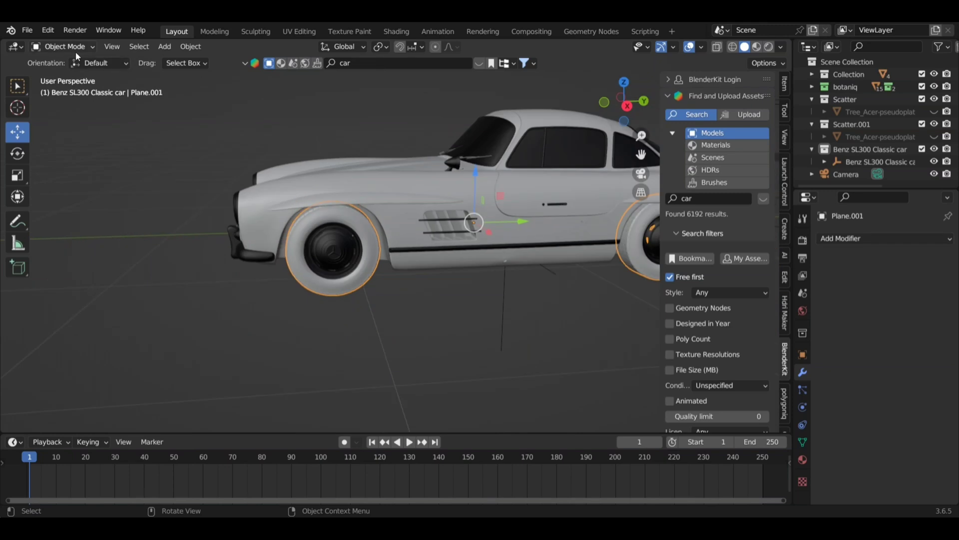
{"action": "key", "text": "Tab"}
{"action": "left_click", "coordinate": [364, 277], "text": "alt"}
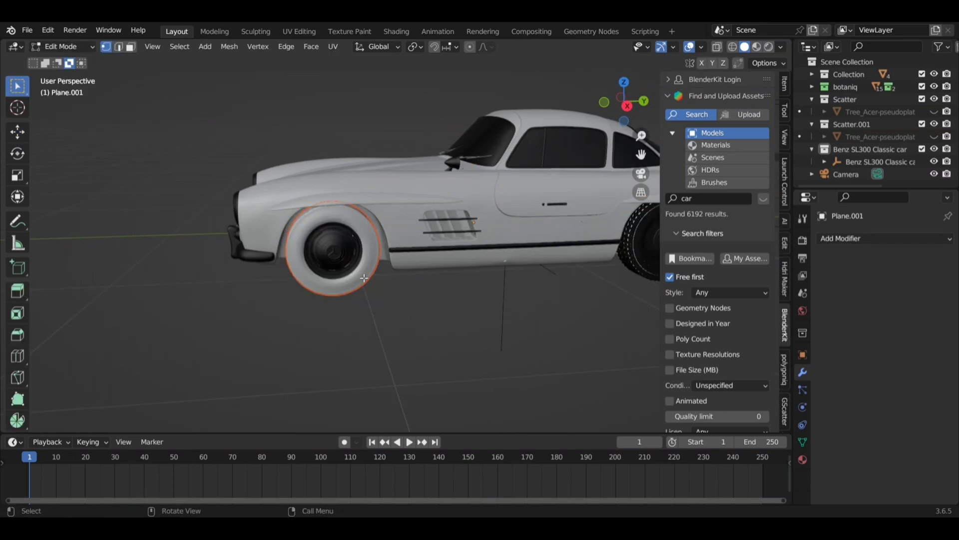
{"action": "key", "text": "Tab"}
Separate the Benz's left rear wheel into its own object and return to Object Mode
{"action": "middle_click_drag", "start_coordinate": [561, 299], "coordinate": [236, 310], "text": "shift"}
{"action": "middle_click_drag", "start_coordinate": [342, 257], "coordinate": [319, 258]}
{"action": "middle_click_drag", "start_coordinate": [320, 259], "coordinate": [450, 263], "text": "shift"}
{"action": "scroll", "coordinate": [449, 264], "scroll_direction": "up", "scroll_amount": 3}
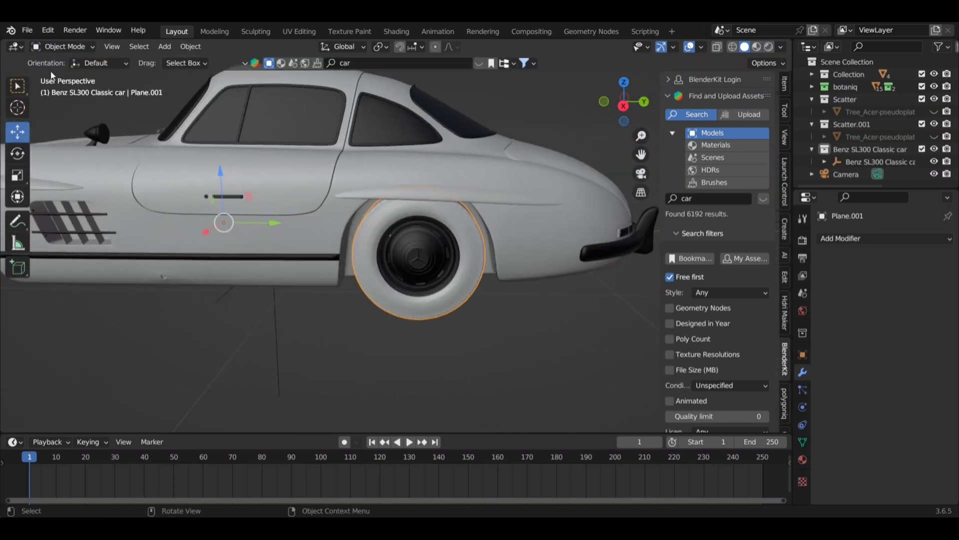
{"action": "left_click", "coordinate": [65, 47]}
{"action": "left_click", "coordinate": [83, 75]}
{"action": "key", "text": "ctrl+l"}
{"action": "left_click", "coordinate": [455, 263], "text": "alt"}
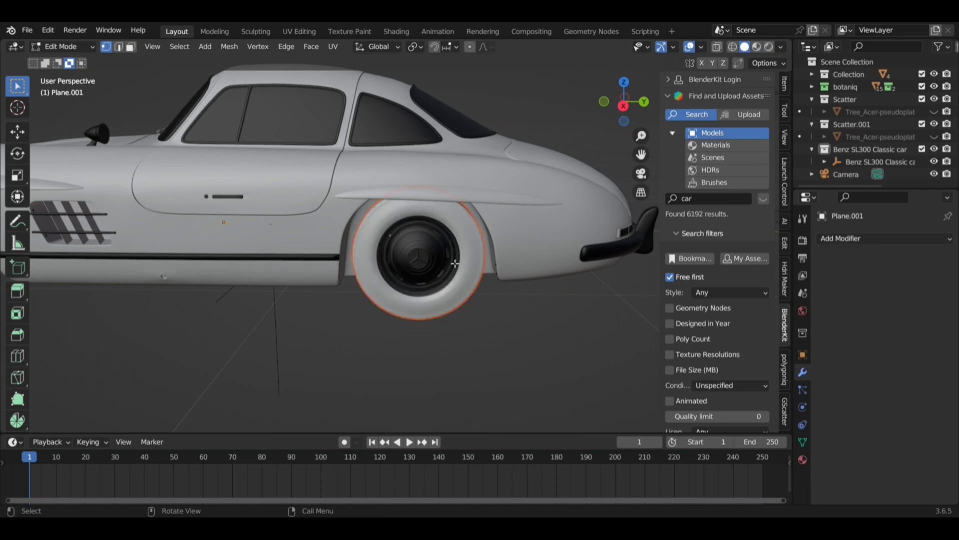
{"action": "scroll", "coordinate": [454, 263], "scroll_direction": "down", "scroll_amount": 2}
{"action": "middle_click_drag", "start_coordinate": [344, 307], "coordinate": [300, 300], "text": "shift"}
{"action": "left_click", "coordinate": [89, 47]}
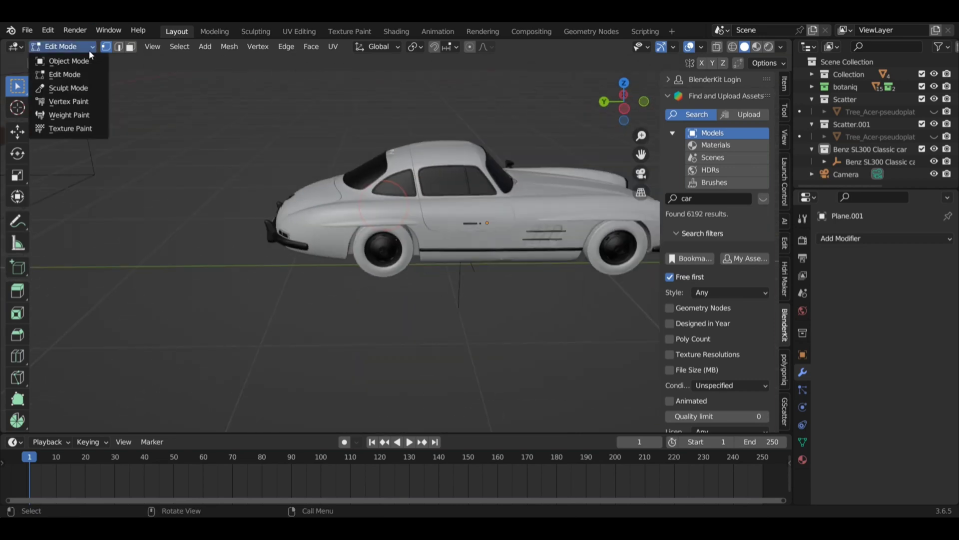
{"action": "left_click", "coordinate": [86, 61]}
Parent the selected body parts to the Body object with Keep Transform and delete the Benz SL300 Classic car root empty
{"action": "middle_click_drag", "start_coordinate": [575, 254], "coordinate": [503, 287], "text": "shift"}
{"action": "left_click", "coordinate": [556, 228]}
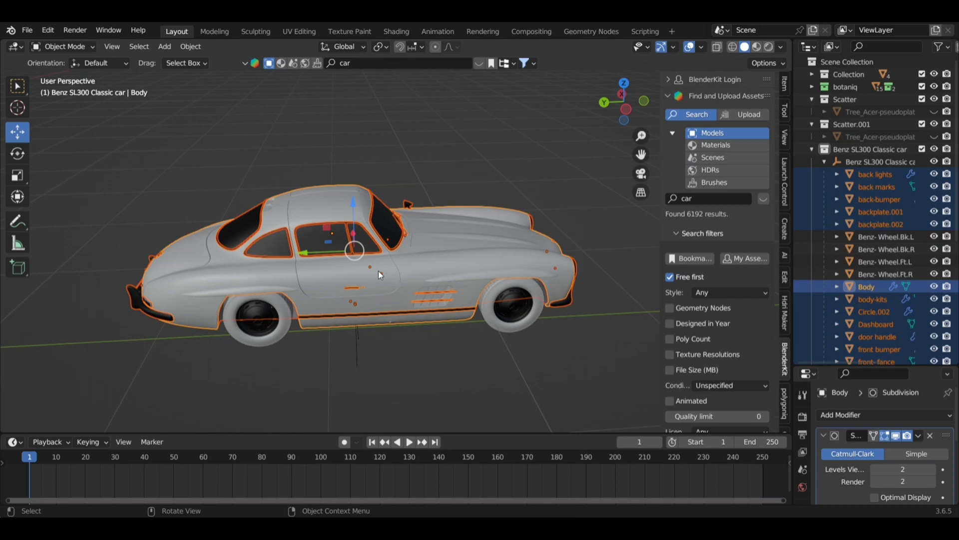
{"action": "scroll", "coordinate": [874, 272], "scroll_direction": "down", "scroll_amount": 5}
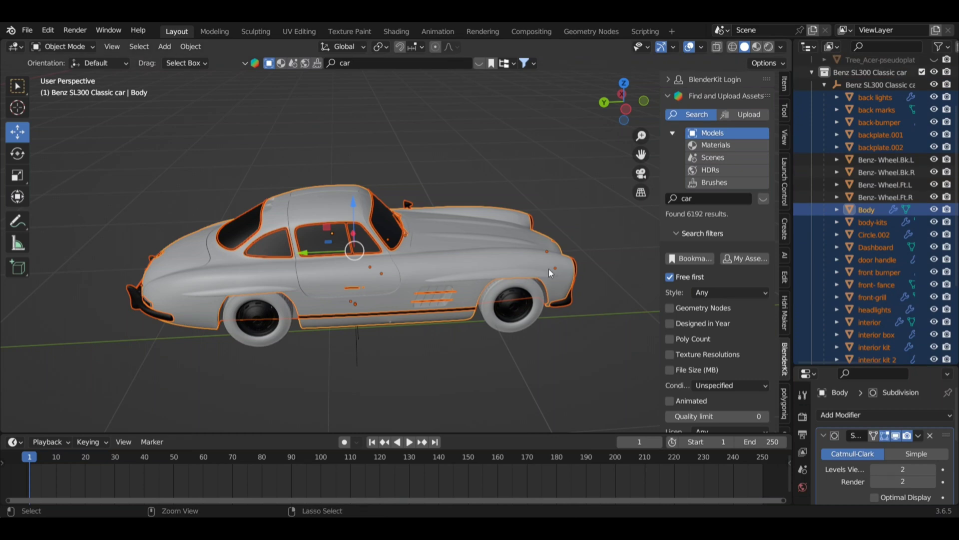
{"action": "key", "text": "ctrl+p"}
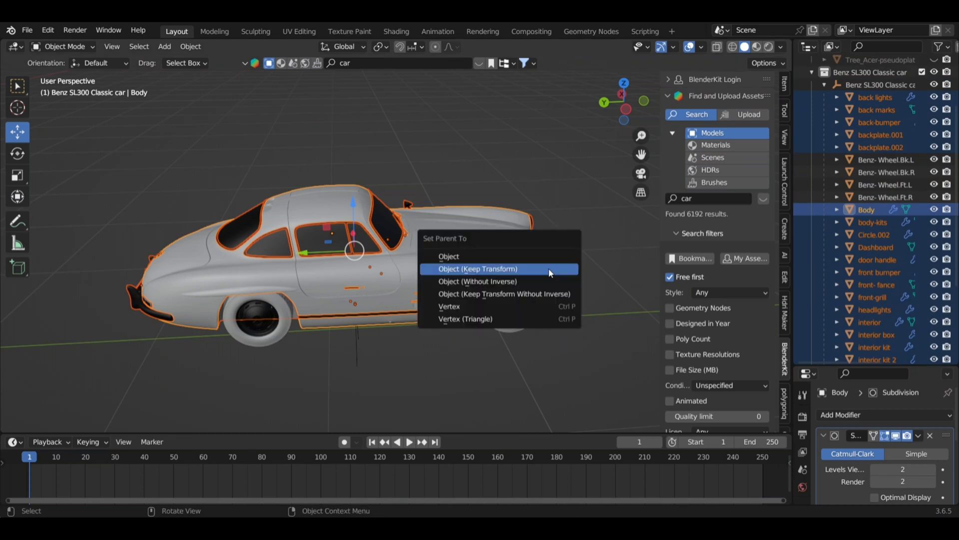
{"action": "left_click", "coordinate": [550, 270]}
{"action": "scroll", "coordinate": [935, 258], "scroll_direction": "up", "scroll_amount": 6}
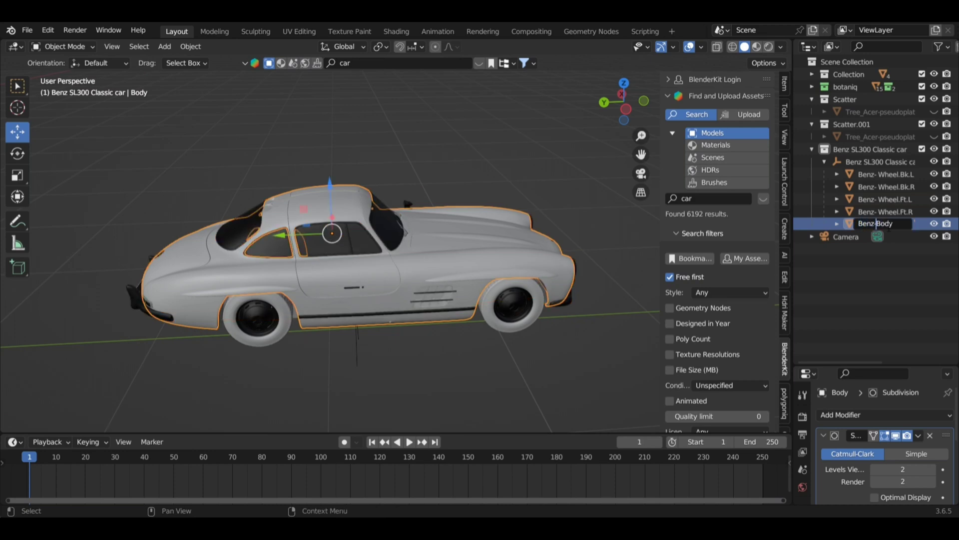
{"action": "left_click", "coordinate": [879, 162]}
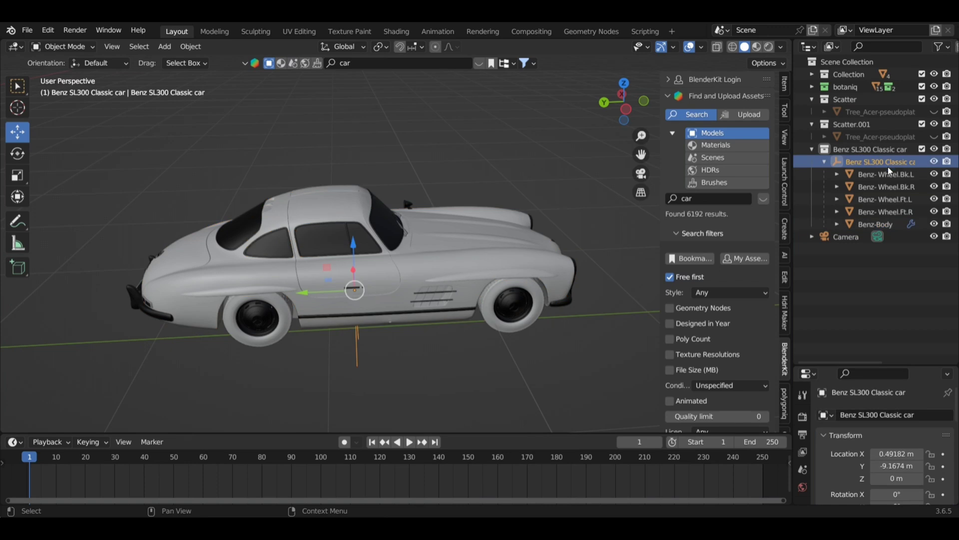
{"action": "key", "text": "x"}
Set the Benz's front right wheel origin to its geometry, snap the 3D cursor there, and set the origin to the cursor
{"action": "left_click", "coordinate": [502, 279]}
{"action": "scroll", "coordinate": [502, 278], "scroll_direction": "up", "scroll_amount": 5}
{"action": "middle_click_drag", "start_coordinate": [502, 280], "coordinate": [468, 268], "text": "shift"}
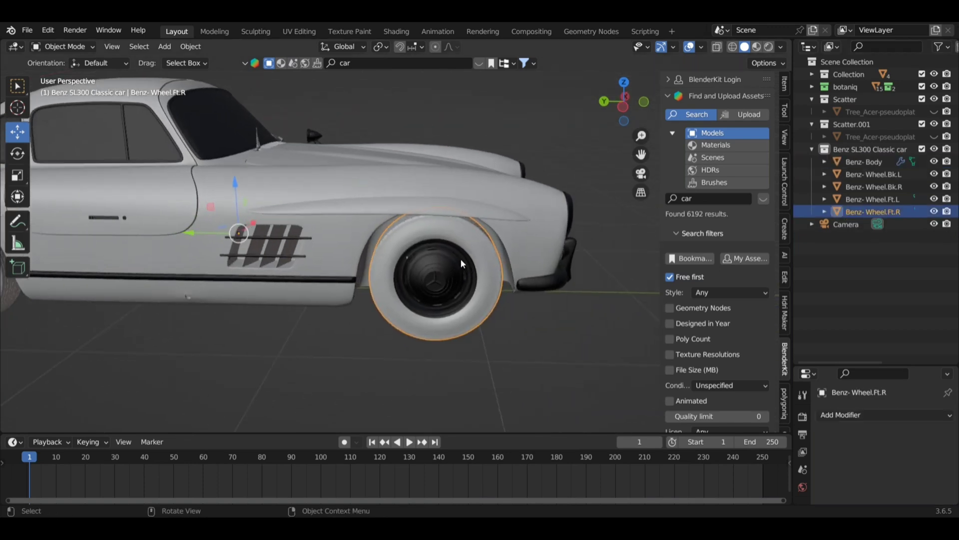
{"action": "right_click", "coordinate": [469, 267]}
{"action": "mouse_move", "coordinate": [468, 261]}
{"action": "left_click", "coordinate": [564, 276]}
{"action": "key", "text": "shift+s"}
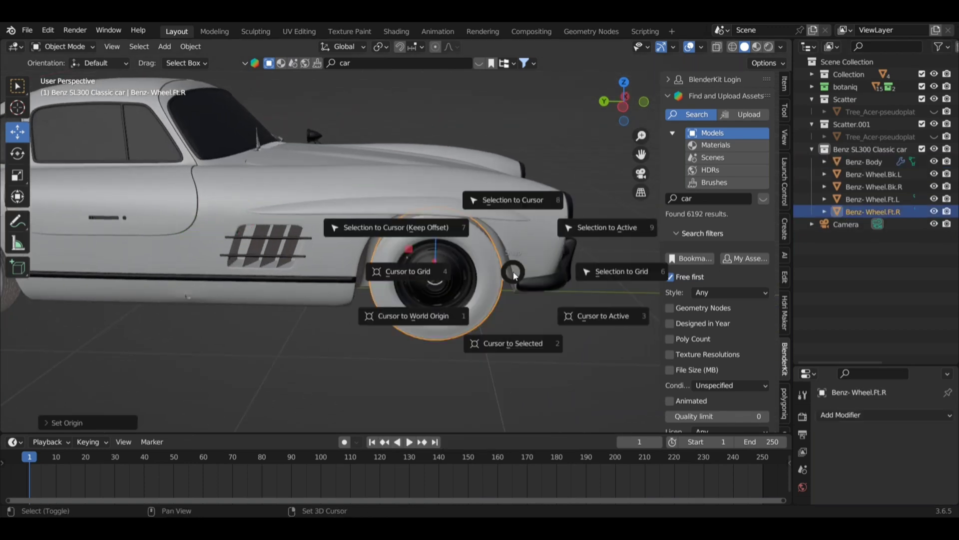
{"action": "left_click", "coordinate": [536, 344]}
{"action": "right_click", "coordinate": [492, 266]}
{"action": "left_click", "coordinate": [559, 292]}
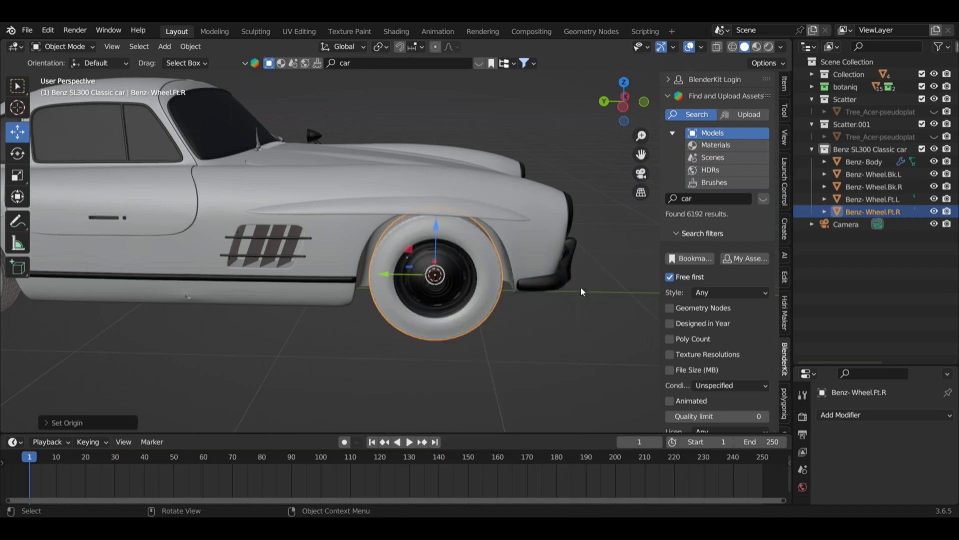
Center the back right wheel's origin on its geometry, snap the 3D cursor to it, and set the origin to the cursor
{"action": "middle_click_drag", "start_coordinate": [582, 290], "coordinate": [629, 276]}
{"action": "left_click", "coordinate": [388, 270]}
{"action": "right_click", "coordinate": [385, 268]}
{"action": "mouse_move", "coordinate": [394, 268]}
{"action": "left_click", "coordinate": [514, 287]}
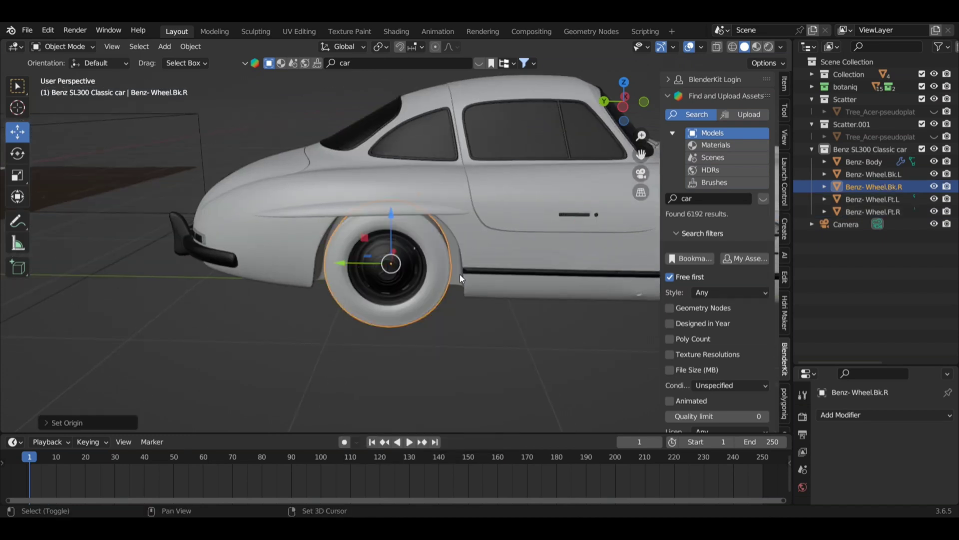
{"action": "key", "text": "shift+s"}
{"action": "left_click", "coordinate": [465, 342]}
{"action": "right_click", "coordinate": [444, 276]}
{"action": "mouse_move", "coordinate": [445, 276]}
{"action": "left_click", "coordinate": [529, 294]}
Center the back left wheel's origin on its geometry, snap the 3D cursor to it, and set the origin to the cursor
{"action": "middle_click_drag", "start_coordinate": [499, 290], "coordinate": [385, 284]}
{"action": "left_click", "coordinate": [626, 107]}
{"action": "middle_click_drag", "start_coordinate": [445, 233], "coordinate": [508, 251], "text": "shift"}
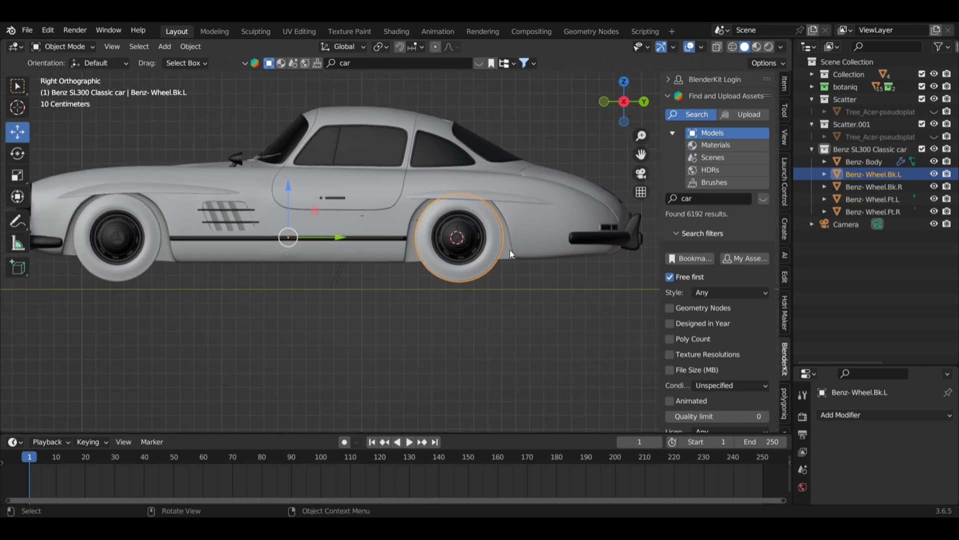
{"action": "scroll", "coordinate": [509, 251], "scroll_direction": "up", "scroll_amount": 2}
{"action": "right_click", "coordinate": [526, 239]}
{"action": "mouse_move", "coordinate": [527, 239]}
{"action": "left_click", "coordinate": [601, 251]}
{"action": "key", "text": "shift+s"}
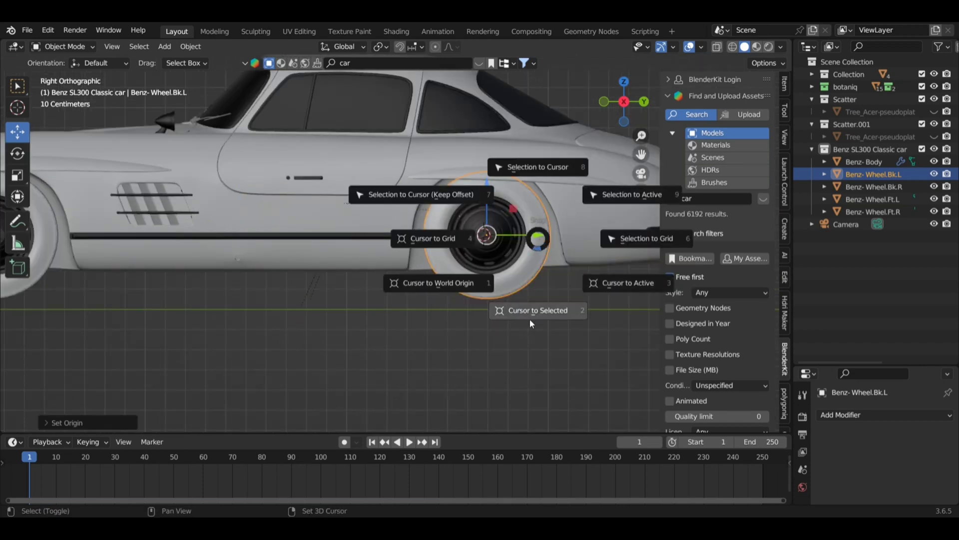
{"action": "left_click", "coordinate": [537, 310]}
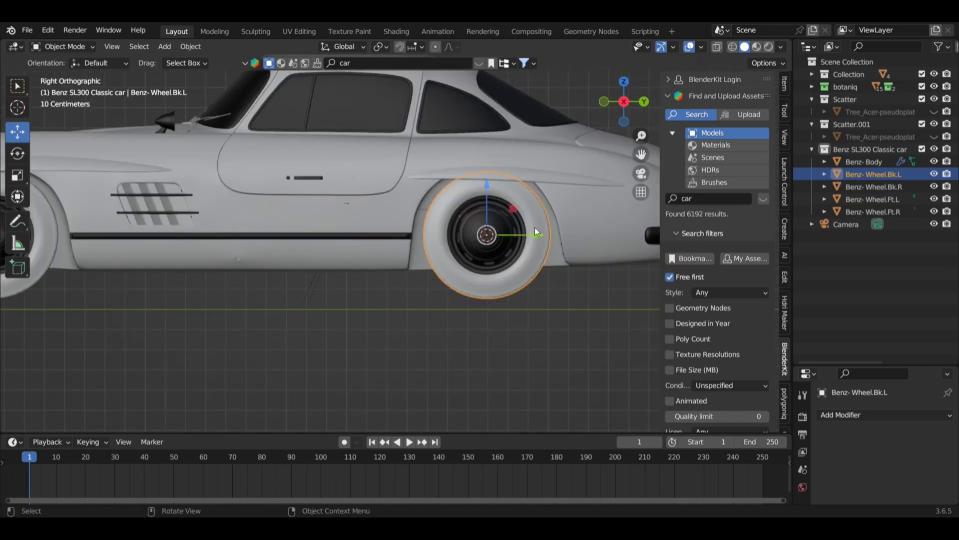
{"action": "right_click", "coordinate": [440, 228]}
{"action": "mouse_move", "coordinate": [441, 229]}
{"action": "left_click", "coordinate": [499, 253]}
Center the front left wheel's origin on its geometry, snap the 3D cursor to it, and set the origin to the cursor
{"action": "middle_click_drag", "start_coordinate": [304, 276], "coordinate": [623, 290], "text": "shift"}
{"action": "left_click", "coordinate": [367, 245]}
{"action": "right_click", "coordinate": [368, 245]}
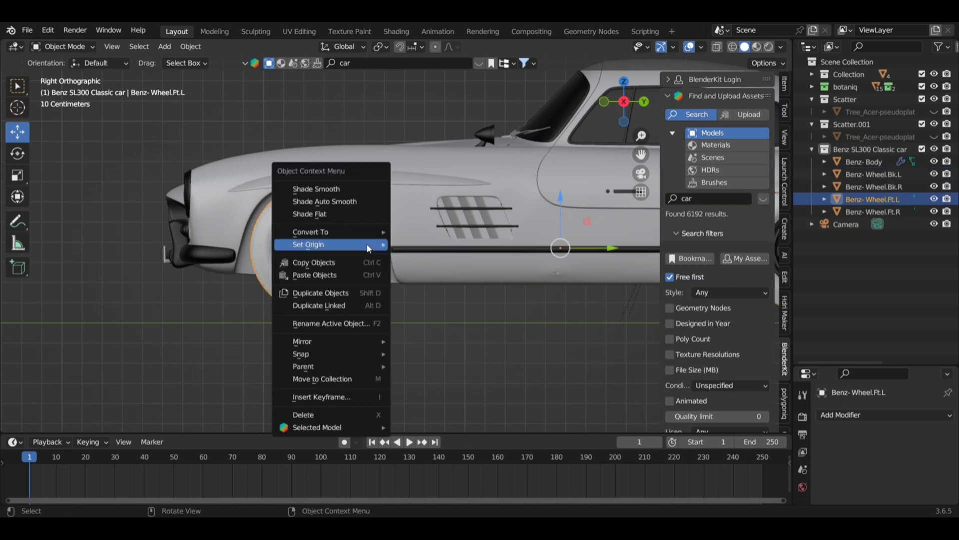
{"action": "mouse_move", "coordinate": [367, 244]}
{"action": "left_click", "coordinate": [428, 258]}
{"action": "key", "text": "shift+s"}
{"action": "left_click", "coordinate": [401, 322]}
{"action": "right_click", "coordinate": [356, 282]}
{"action": "right_click", "coordinate": [355, 282]}
{"action": "mouse_move", "coordinate": [355, 282]}
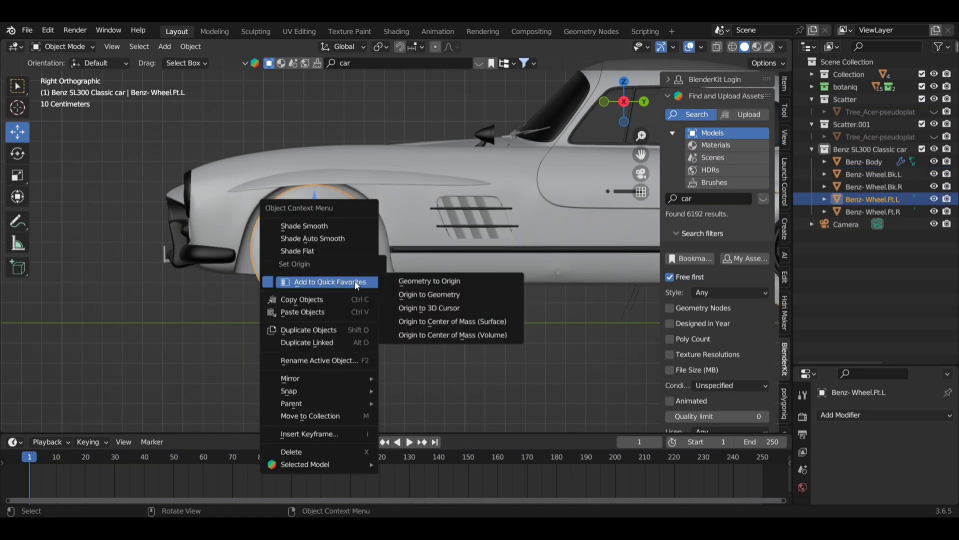
{"action": "left_click", "coordinate": [416, 306]}
Center the Benz body's origin on its geometry, snap the 3D cursor to it, and set the origin to the cursor
{"action": "scroll", "coordinate": [450, 318], "scroll_direction": "down", "scroll_amount": 6}
{"action": "middle_click_drag", "start_coordinate": [519, 322], "coordinate": [482, 358]}
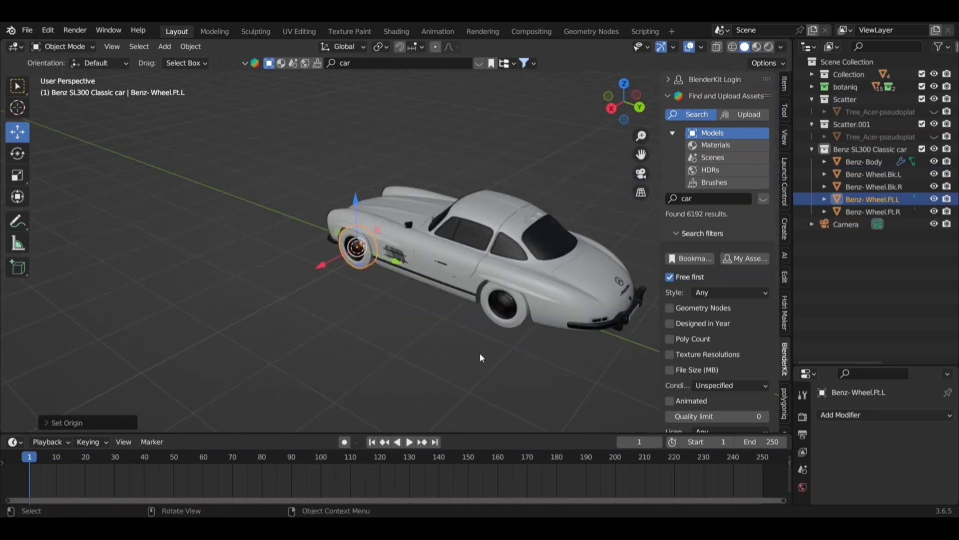
{"action": "left_click", "coordinate": [444, 254]}
{"action": "key", "text": "KP_7"}
{"action": "scroll", "coordinate": [493, 256], "scroll_direction": "down", "scroll_amount": 3}
{"action": "scroll", "coordinate": [439, 270], "scroll_direction": "up", "scroll_amount": 3}
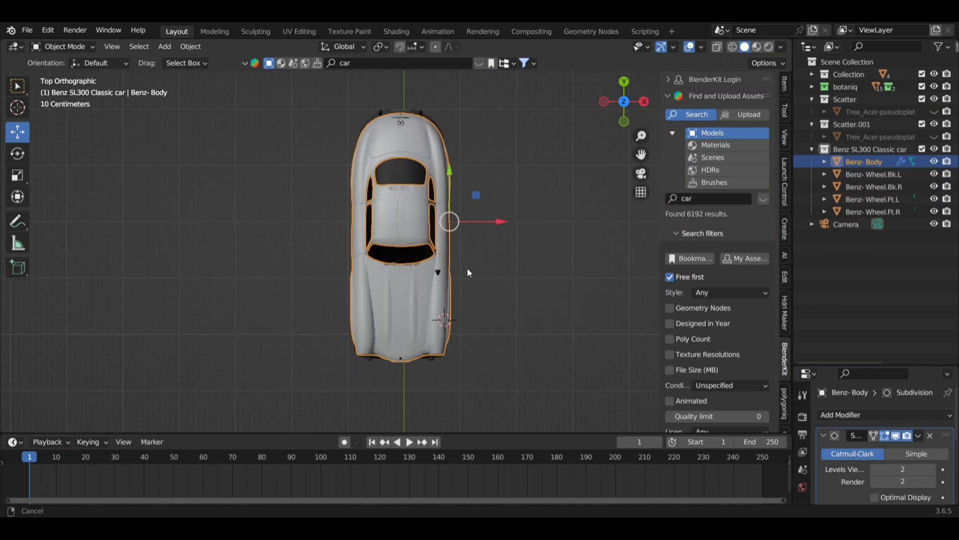
{"action": "right_click", "coordinate": [461, 248]}
{"action": "mouse_move", "coordinate": [460, 248]}
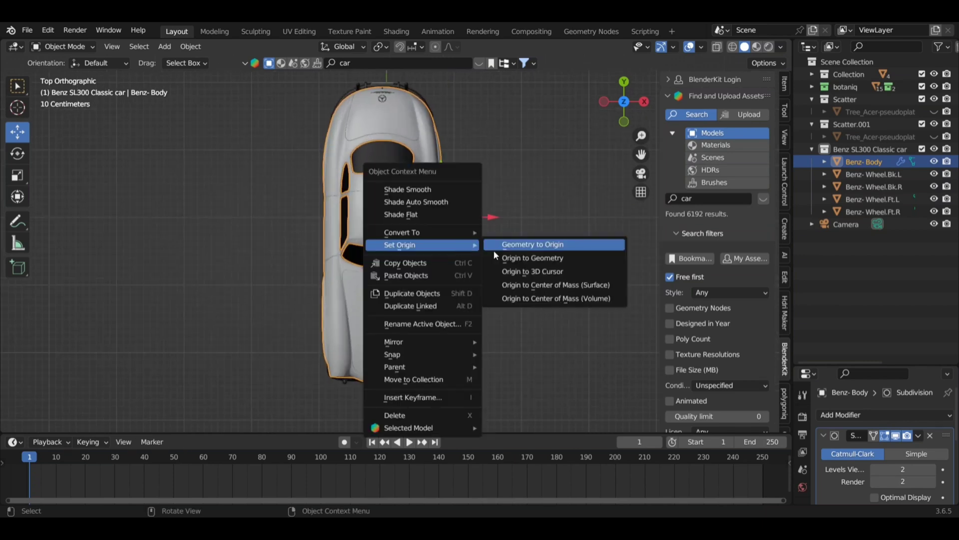
{"action": "left_click", "coordinate": [532, 257]}
{"action": "key", "text": "shift+s"}
{"action": "left_click", "coordinate": [487, 306]}
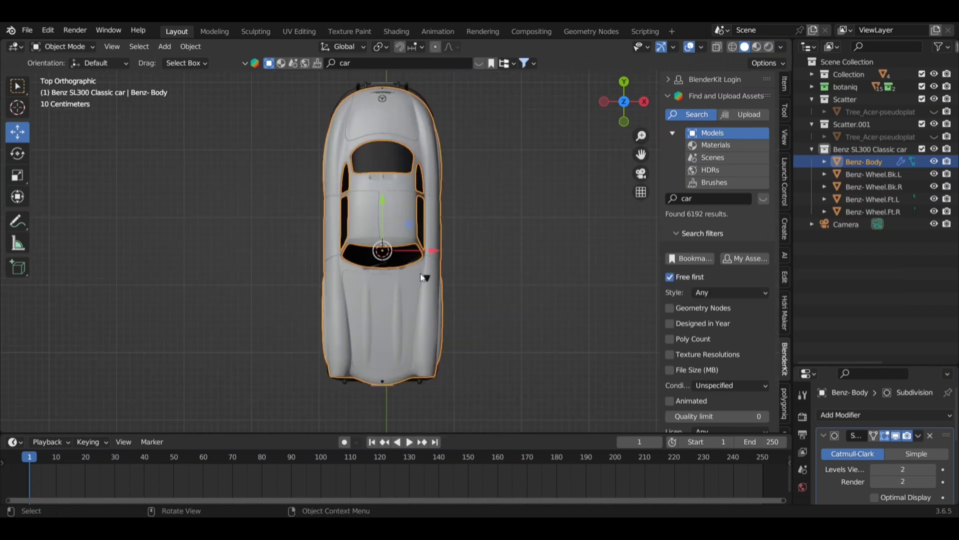
{"action": "middle_click_drag", "start_coordinate": [390, 303], "coordinate": [417, 286]}
{"action": "right_click", "coordinate": [417, 286]}
{"action": "mouse_move", "coordinate": [418, 286]}
{"action": "left_click", "coordinate": [498, 312]}
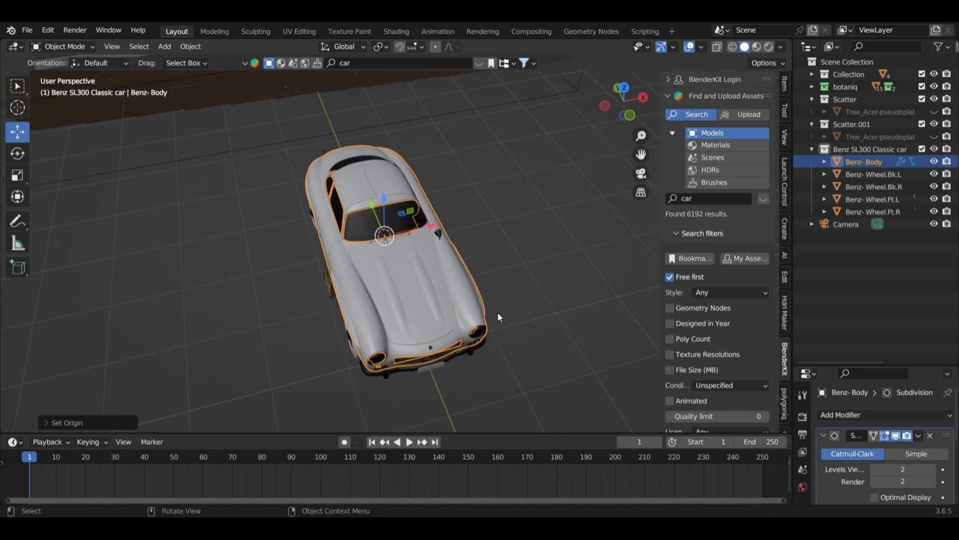
{"action": "scroll", "coordinate": [428, 339], "scroll_direction": "down", "scroll_amount": 2}
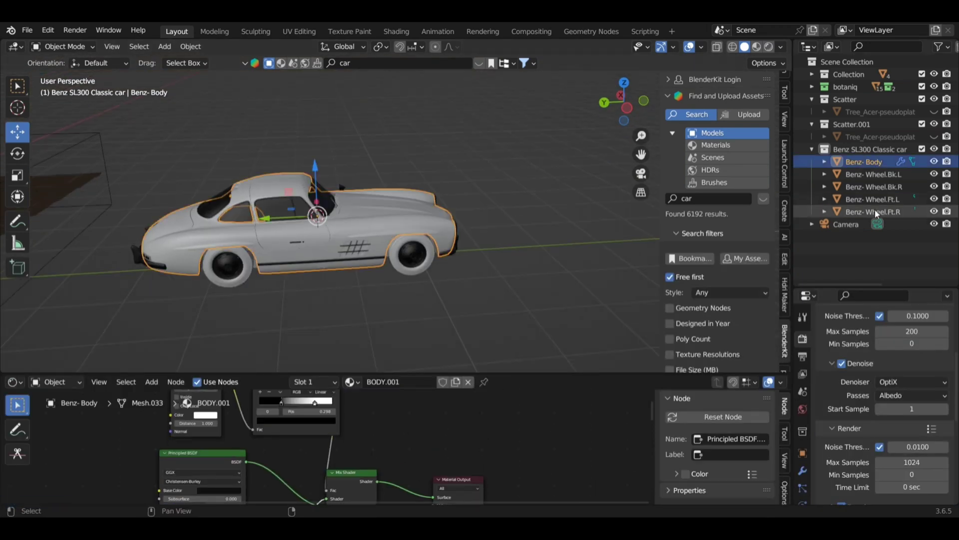
Select the Benz body with all four wheels and add a car deformation rig
{"action": "left_click", "coordinate": [876, 211], "text": "shift"}
{"action": "left_click", "coordinate": [47, 30]}
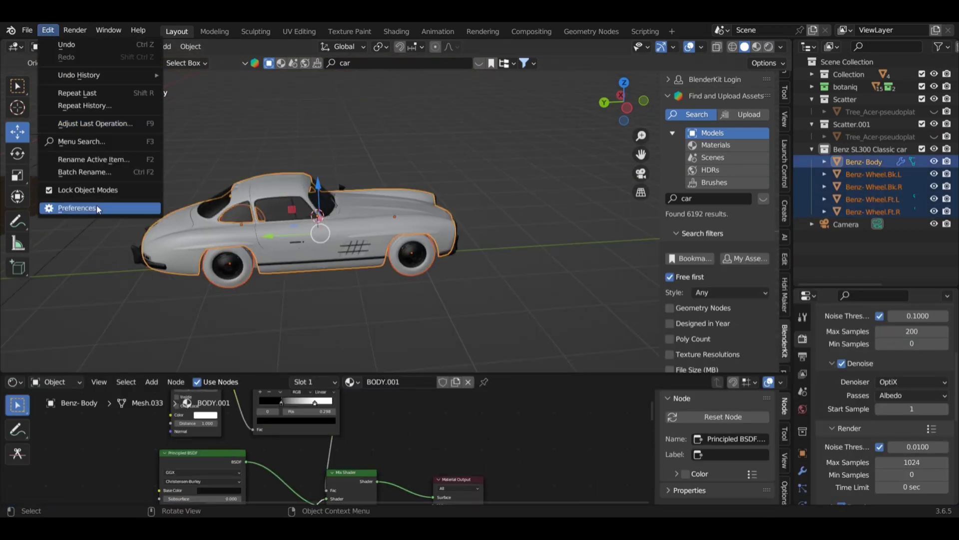
{"action": "middle_click_drag", "start_coordinate": [440, 234], "coordinate": [432, 249]}
{"action": "key", "text": "shift+a"}
{"action": "mouse_move", "coordinate": [431, 202]}
{"action": "left_click", "coordinate": [508, 215]}
{"action": "middle_click_drag", "start_coordinate": [508, 215], "coordinate": [388, 279]}
{"action": "scroll", "coordinate": [408, 270], "scroll_direction": "up", "scroll_amount": 4}
{"action": "scroll", "coordinate": [306, 261], "scroll_direction": "down", "scroll_amount": 3}
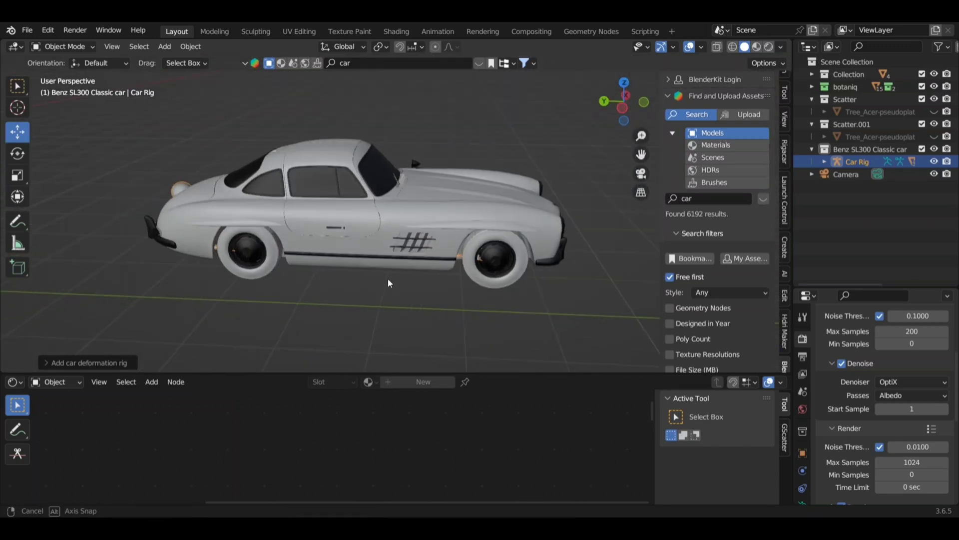
Generate the car animation rig with Rigacar and collapse the Rigacar widgets collection
{"action": "left_click", "coordinate": [784, 151]}
{"action": "left_click", "coordinate": [726, 101]}
{"action": "middle_click_drag", "start_coordinate": [499, 235], "coordinate": [344, 267]}
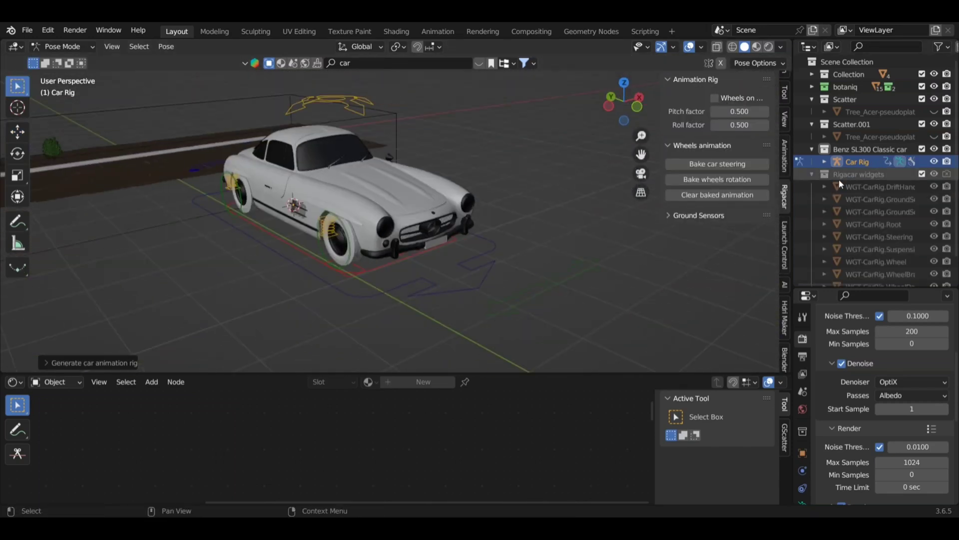
{"action": "left_click", "coordinate": [812, 174]}
Try moving the control above the car and the front right wheel damper, cancelling each move
{"action": "middle_click_drag", "start_coordinate": [400, 174], "coordinate": [362, 200]}
{"action": "left_click", "coordinate": [430, 128]}
{"action": "scroll", "coordinate": [457, 213], "scroll_direction": "up", "scroll_amount": 3}
{"action": "key", "text": "g"}
{"action": "right_click", "coordinate": [484, 293]}
{"action": "middle_click_drag", "start_coordinate": [484, 293], "coordinate": [589, 260]}
{"action": "left_click", "coordinate": [337, 213]}
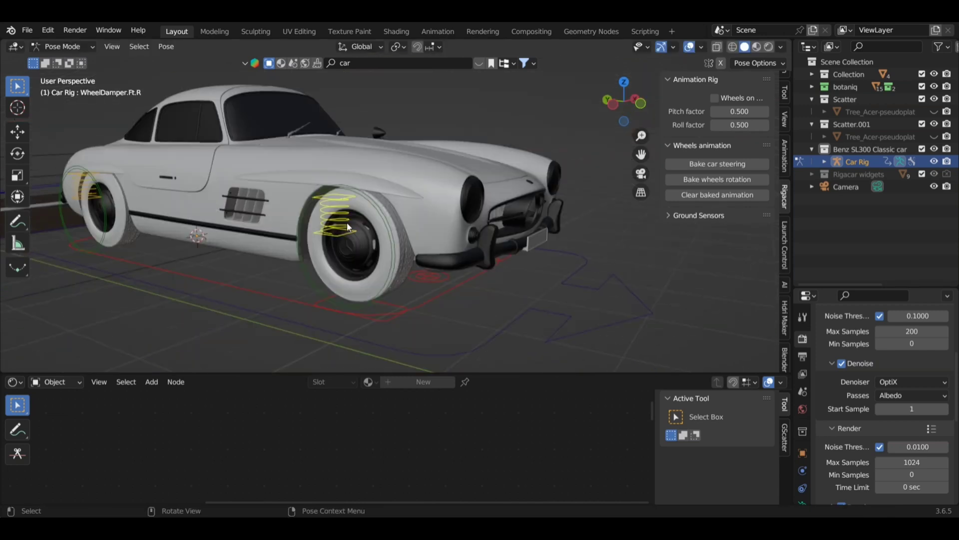
{"action": "key", "text": "g"}
{"action": "key", "text": "z"}
{"action": "right_click", "coordinate": [392, 254]}
Move the back right wheel damper of the car rig
{"action": "scroll", "coordinate": [420, 255], "scroll_direction": "up", "scroll_amount": 3}
{"action": "middle_click_drag", "start_coordinate": [392, 254], "coordinate": [700, 219]}
{"action": "left_click", "coordinate": [238, 180]}
{"action": "key", "text": "g"}
{"action": "left_click", "coordinate": [370, 225]}
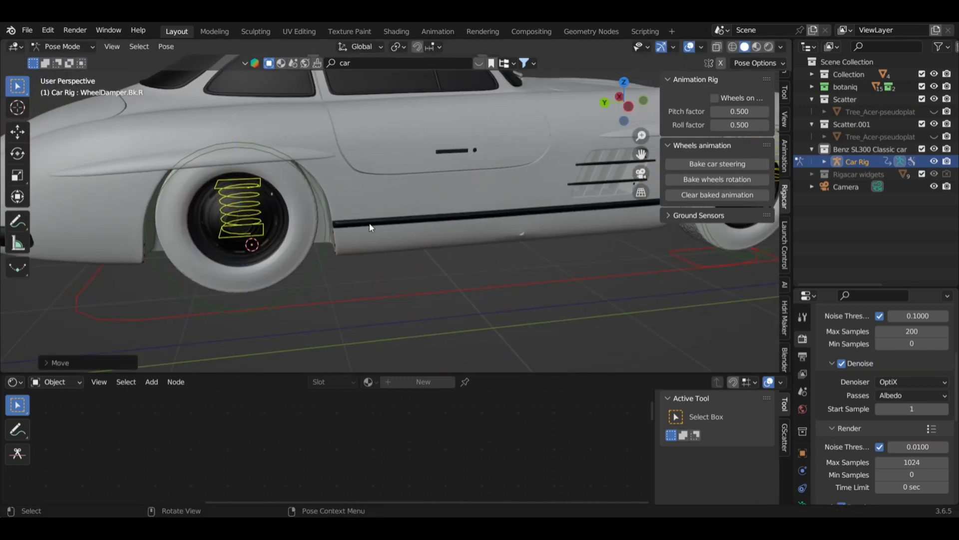
Rotate the rig's Drift control behind the car about the global Z axis and leave Pose Mode
{"action": "scroll", "coordinate": [371, 225], "scroll_direction": "down", "scroll_amount": 5}
{"action": "middle_click_drag", "start_coordinate": [370, 225], "coordinate": [450, 240]}
{"action": "left_click", "coordinate": [415, 288]}
{"action": "key", "text": "r"}
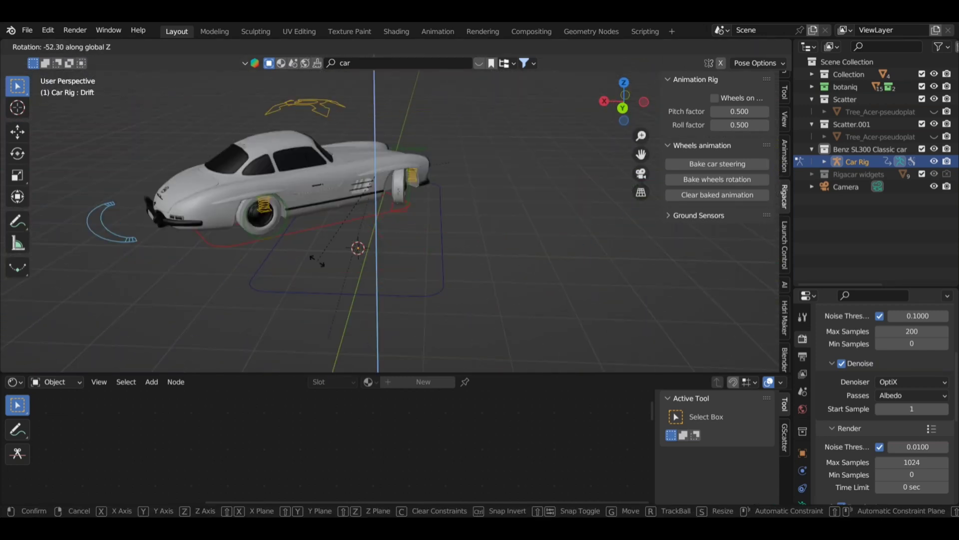
{"action": "key", "text": "Return"}
{"action": "key", "text": "ctrl+Tab"}
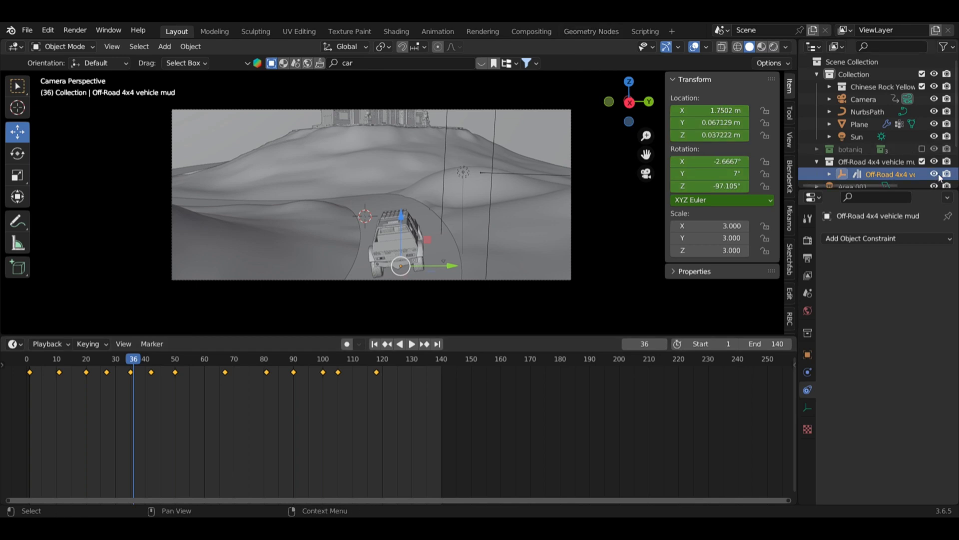
At frame 35, set the off-road vehicle's Z location to 0.054565 m and insert a keyframe
{"action": "middle_click_drag", "start_coordinate": [399, 259], "coordinate": [373, 229]}
{"action": "scroll", "coordinate": [373, 229], "scroll_direction": "up", "scroll_amount": 5}
{"action": "left_click_drag", "start_coordinate": [134, 365], "coordinate": [131, 366]}
{"action": "middle_click_drag", "start_coordinate": [320, 215], "coordinate": [510, 215]}
{"action": "left_click_drag", "start_coordinate": [712, 135], "coordinate": [725, 135]}
{"action": "middle_click_drag", "start_coordinate": [530, 205], "coordinate": [500, 206]}
{"action": "mouse_move", "coordinate": [712, 161]}
{"action": "left_mouse_down"}
{"action": "mouse_move", "coordinate": [702, 161]}
{"action": "mouse_move", "coordinate": [712, 161]}
{"action": "left_mouse_up"}
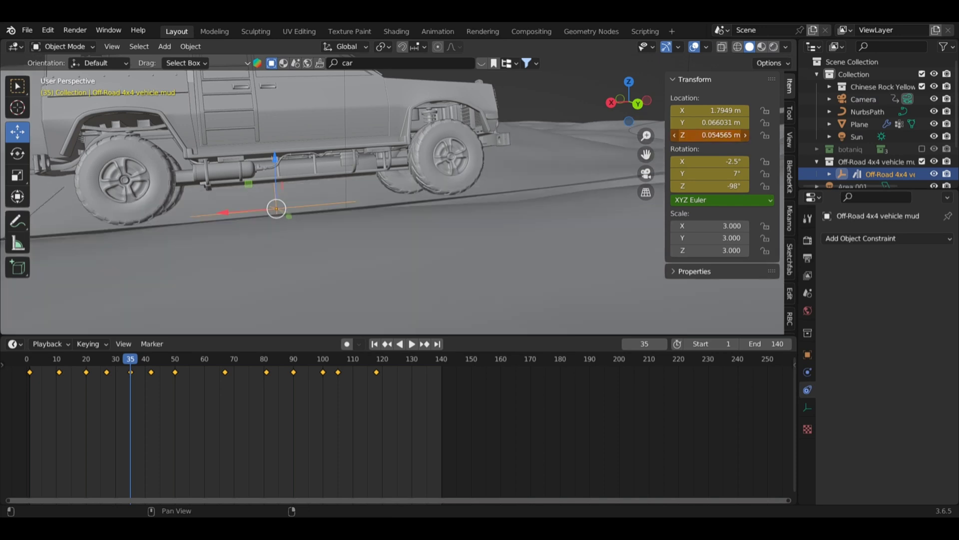
{"action": "middle_click_drag", "start_coordinate": [433, 223], "coordinate": [554, 212]}
{"action": "left_click", "coordinate": [646, 174]}
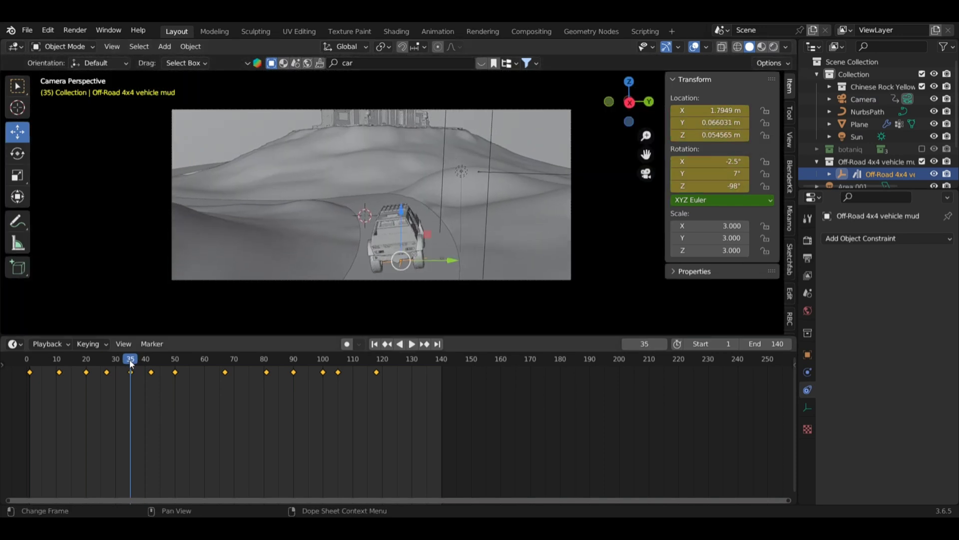
{"action": "key", "text": "i"}
At frame 27, shift the off-road vehicle along the Y axis and insert a keyframe
{"action": "left_click_drag", "start_coordinate": [113, 367], "coordinate": [108, 367]}
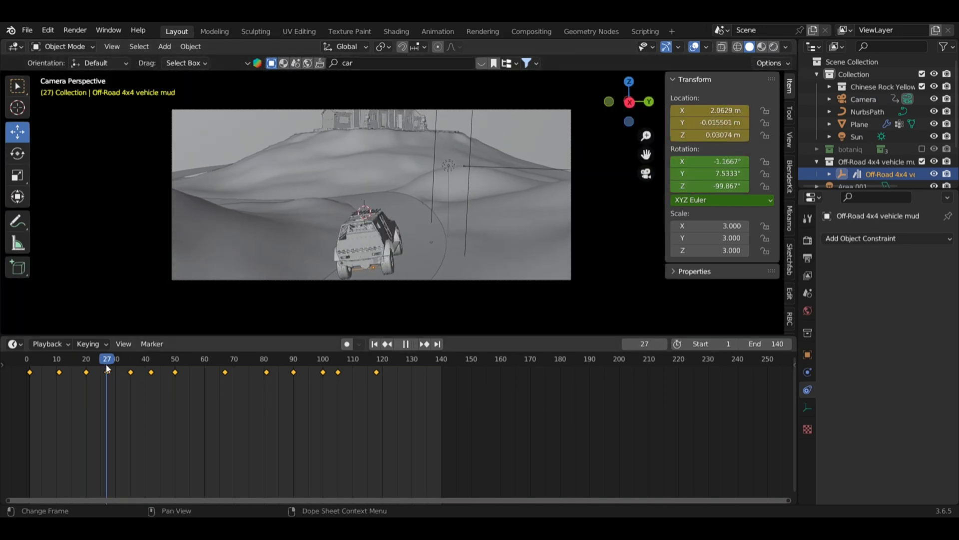
{"action": "left_click_drag", "start_coordinate": [432, 267], "coordinate": [452, 268]}
{"action": "key", "text": "i"}
Switch the viewport to Rendered shading at frame 49 and enable the botaniq collection
{"action": "left_click_drag", "start_coordinate": [107, 365], "coordinate": [171, 374]}
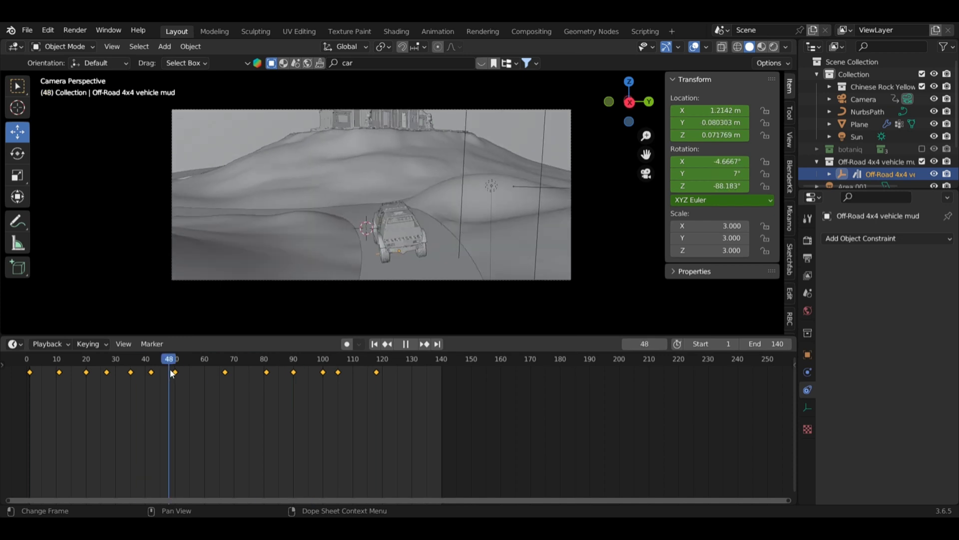
{"action": "left_click", "coordinate": [774, 47]}
{"action": "left_click", "coordinate": [808, 241]}
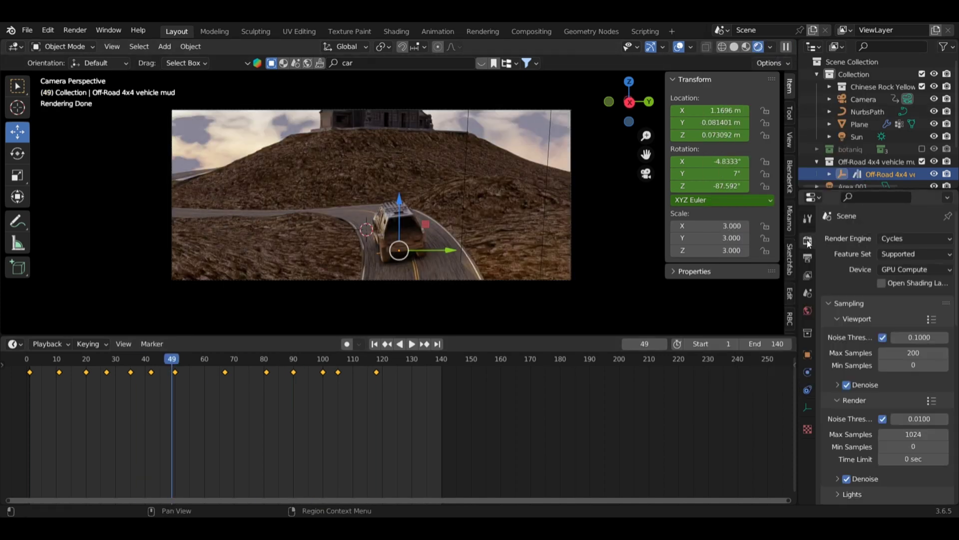
{"action": "left_click", "coordinate": [921, 148]}
Select the terrain Plane and toggle two of its vegetation settings in the polygoniq add-on
{"action": "scroll", "coordinate": [791, 299], "scroll_direction": "down", "scroll_amount": 4}
{"action": "left_click", "coordinate": [790, 313]}
{"action": "scroll", "coordinate": [735, 250], "scroll_direction": "down", "scroll_amount": 5}
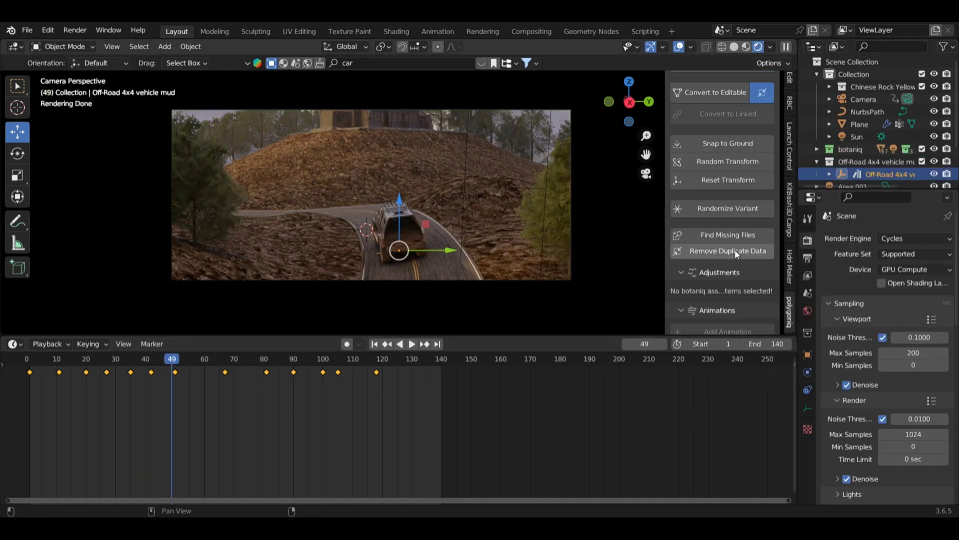
{"action": "left_click", "coordinate": [859, 124]}
{"action": "scroll", "coordinate": [737, 239], "scroll_direction": "down", "scroll_amount": 9}
{"action": "left_click", "coordinate": [764, 175]}
{"action": "left_click", "coordinate": [765, 187]}
Select the camera and move the timeline to about frame 40
{"action": "left_click", "coordinate": [864, 99]}
{"action": "left_click_drag", "start_coordinate": [171, 361], "coordinate": [144, 364]}
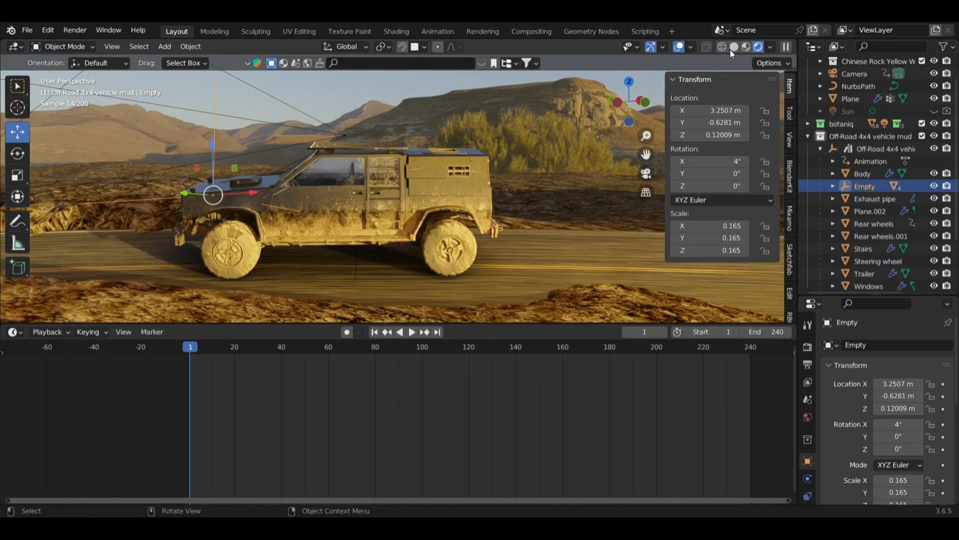
Switch the viewport shading to Material Preview
{"action": "left_click", "coordinate": [746, 46]}
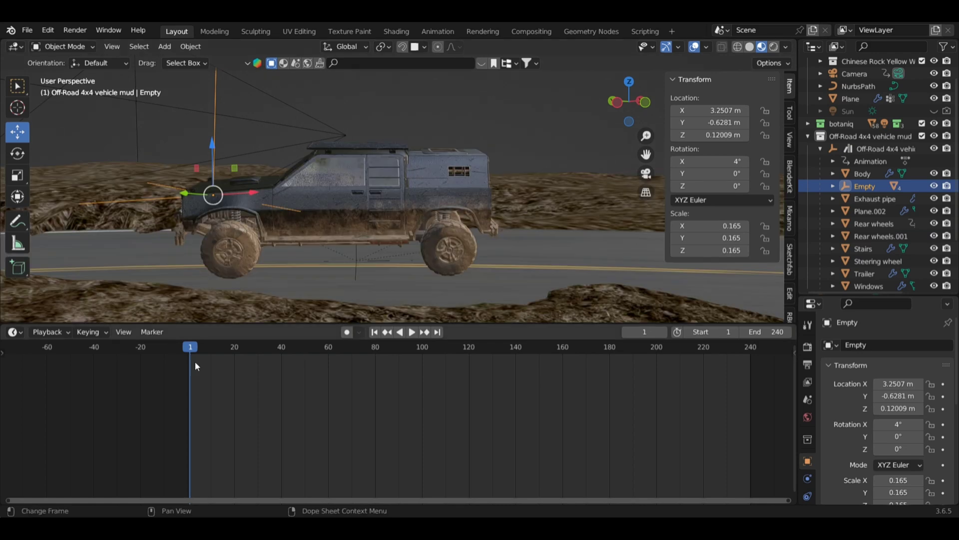
Play back the off-road vehicle's drive along the road, jumping ahead to frame 97
{"action": "mouse_move", "coordinate": [195, 361]}
{"action": "left_mouse_down"}
{"action": "mouse_move", "coordinate": [288, 349]}
{"action": "mouse_move", "coordinate": [402, 370]}
{"action": "mouse_move", "coordinate": [192, 377]}
{"action": "left_mouse_up"}
{"action": "key", "text": "space"}
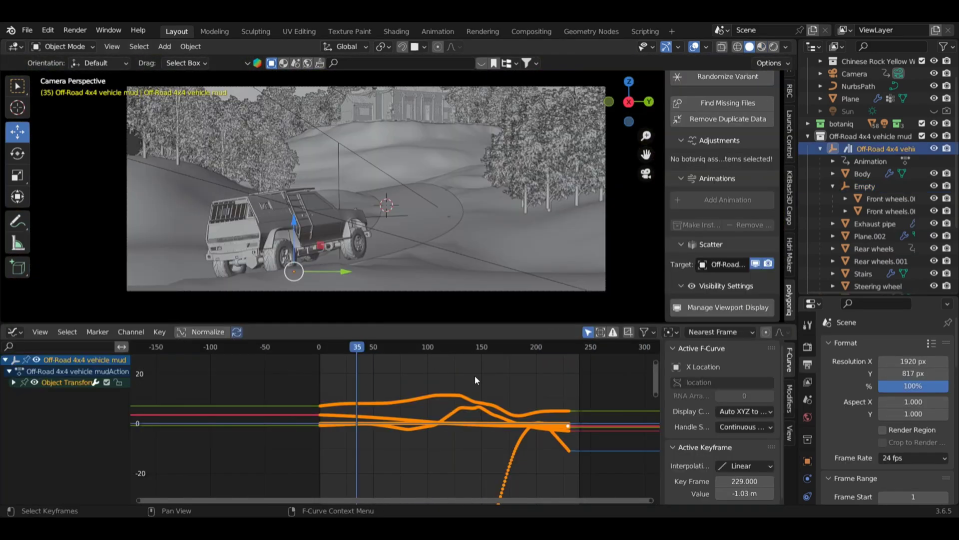
{"action": "left_click", "coordinate": [346, 349]}
{"action": "key", "text": "space"}
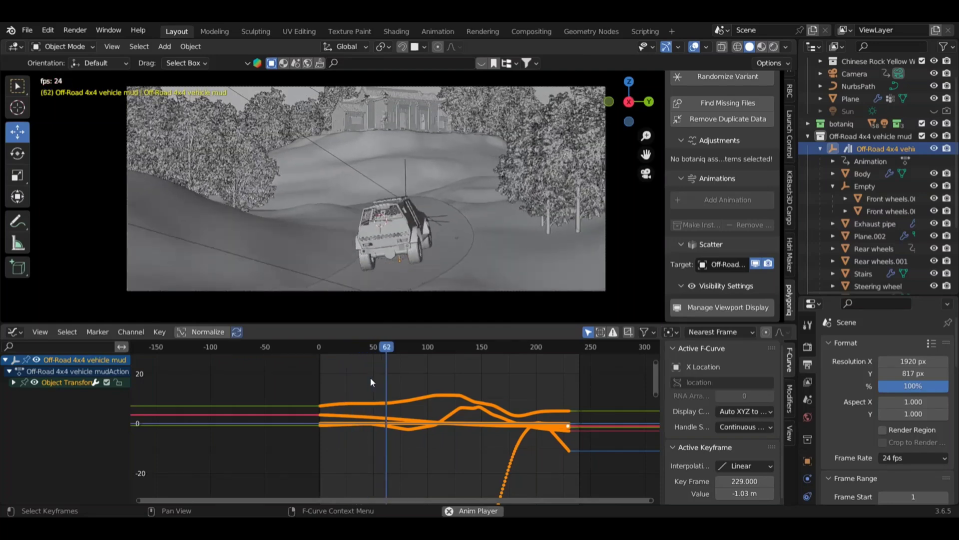
{"action": "key", "text": "space"}
{"action": "left_click", "coordinate": [424, 348]}
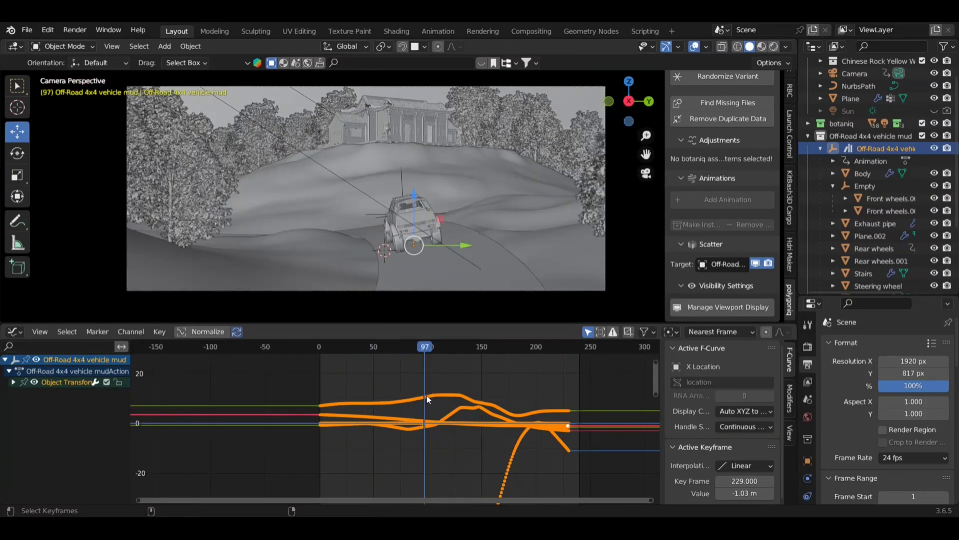
{"action": "key", "text": "space"}
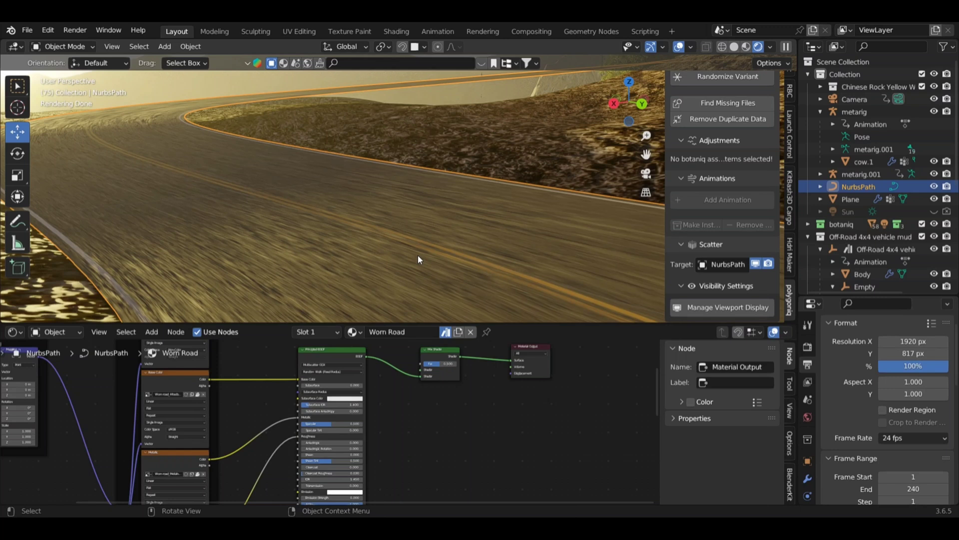
In the Worn Road material, connect the Ambient Occlusion node's Color output to the Mix Shader's Fac input
{"action": "middle_click_drag", "start_coordinate": [418, 254], "coordinate": [364, 250]}
{"action": "scroll", "coordinate": [416, 215], "scroll_direction": "up", "scroll_amount": 1}
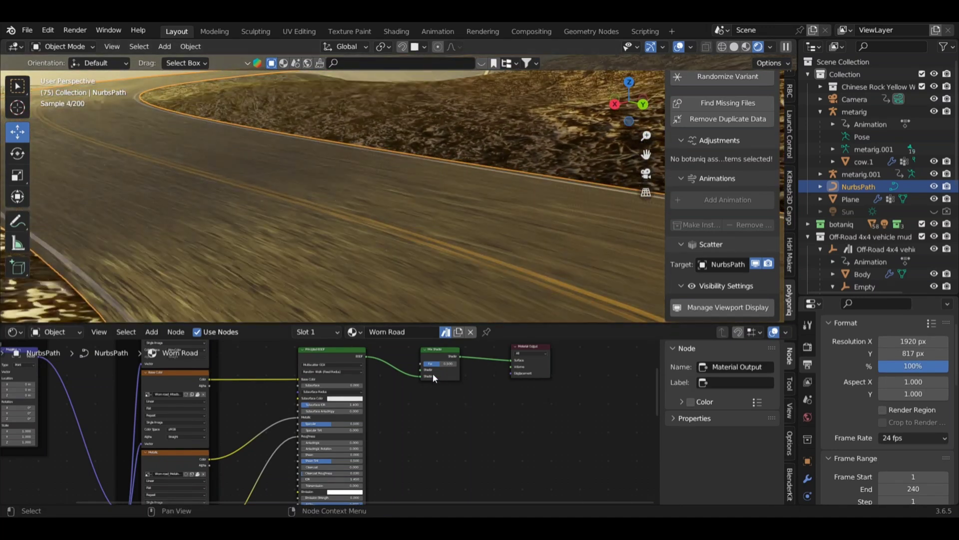
{"action": "middle_click_drag", "start_coordinate": [452, 449], "coordinate": [466, 380]}
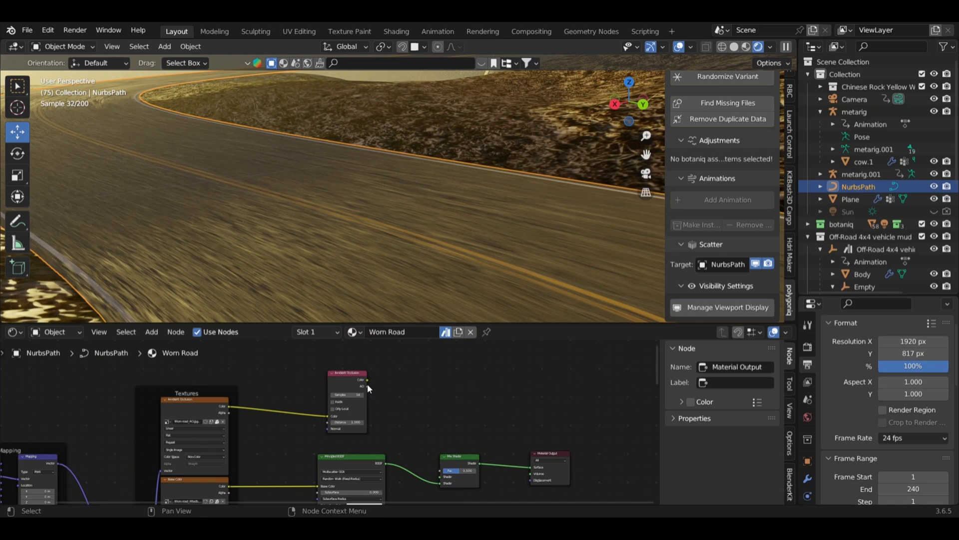
{"action": "left_click_drag", "start_coordinate": [368, 378], "coordinate": [440, 470]}
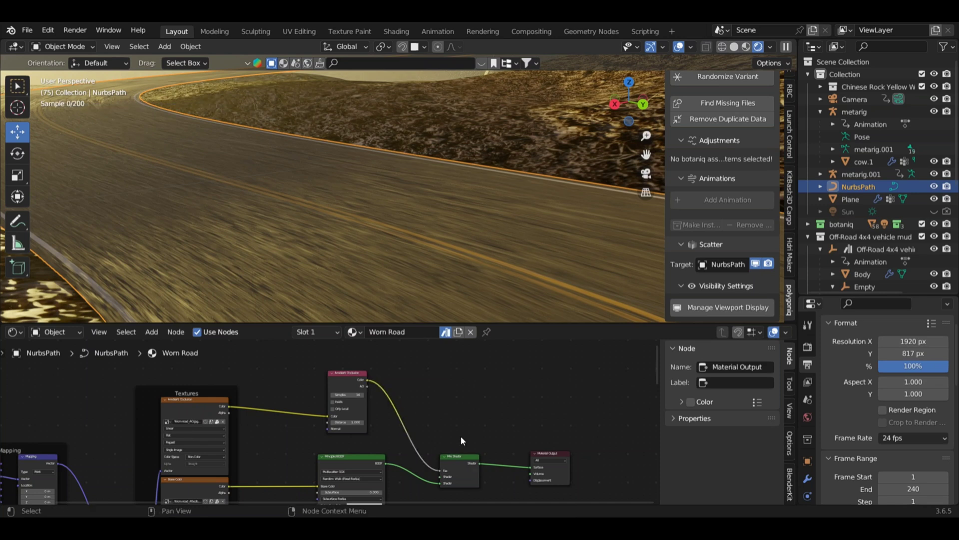
Examine the Worn Road material's Principled BSDF, texture and Displacement nodes and their values
{"action": "middle_click_drag", "start_coordinate": [464, 435], "coordinate": [470, 341]}
{"action": "scroll", "coordinate": [437, 429], "scroll_direction": "up", "scroll_amount": 7}
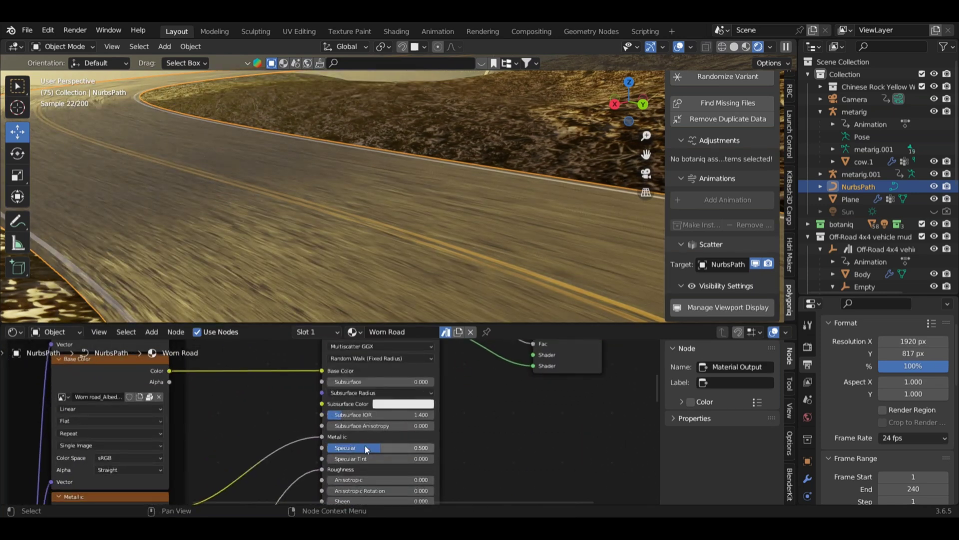
{"action": "middle_click_drag", "start_coordinate": [470, 453], "coordinate": [491, 340]}
{"action": "scroll", "coordinate": [490, 497], "scroll_direction": "down", "scroll_amount": 6}
{"action": "middle_click_drag", "start_coordinate": [379, 462], "coordinate": [350, 372]}
{"action": "scroll", "coordinate": [384, 425], "scroll_direction": "up", "scroll_amount": 4}
{"action": "middle_click_drag", "start_coordinate": [430, 427], "coordinate": [423, 399]}
{"action": "scroll", "coordinate": [338, 456], "scroll_direction": "down", "scroll_amount": 3}
{"action": "scroll", "coordinate": [331, 458], "scroll_direction": "down", "scroll_amount": 2}
{"action": "scroll", "coordinate": [389, 438], "scroll_direction": "up", "scroll_amount": 5}
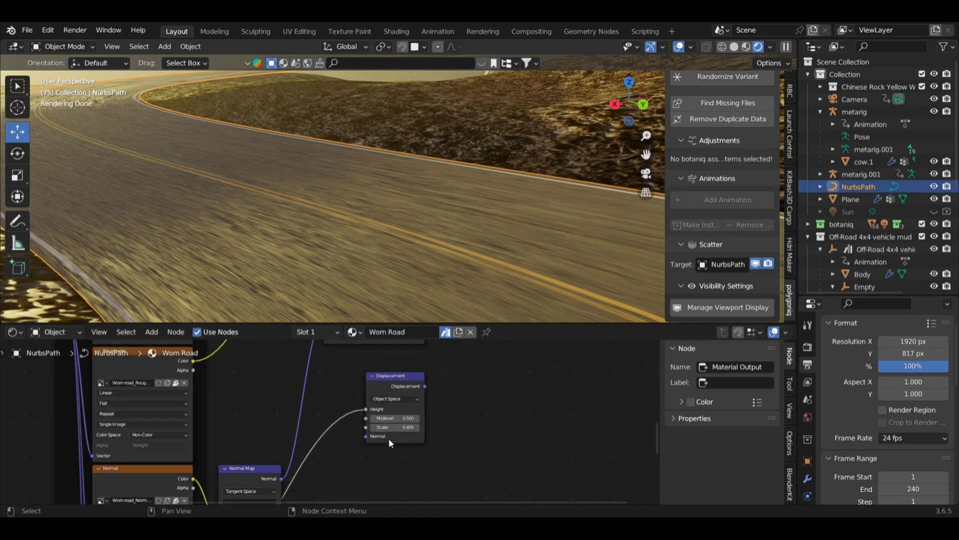
{"action": "middle_click_drag", "start_coordinate": [389, 438], "coordinate": [359, 482]}
{"action": "scroll", "coordinate": [366, 435], "scroll_direction": "up", "scroll_amount": 3}
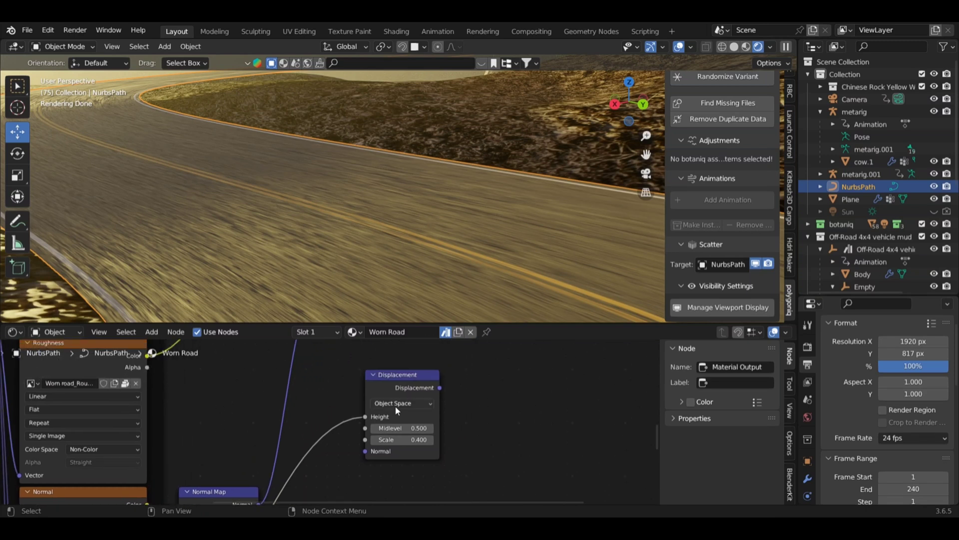
{"action": "scroll", "coordinate": [397, 404], "scroll_direction": "down", "scroll_amount": 4}
{"action": "middle_click_drag", "start_coordinate": [428, 375], "coordinate": [451, 372]}
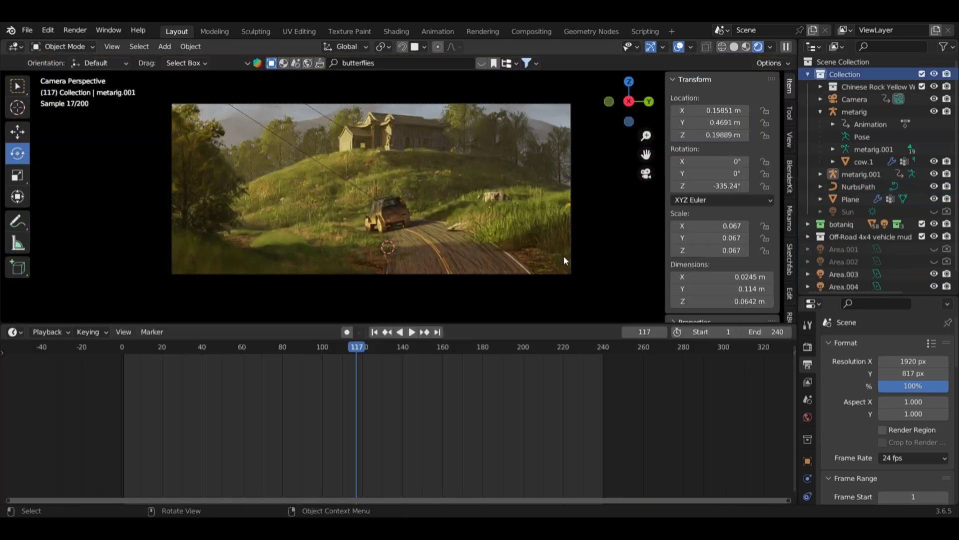
Leave the camera view and examine the two cows in the grass up close
{"action": "left_click", "coordinate": [646, 173]}
{"action": "scroll", "coordinate": [468, 203], "scroll_direction": "down", "scroll_amount": 3}
{"action": "scroll", "coordinate": [468, 205], "scroll_direction": "up", "scroll_amount": 7}
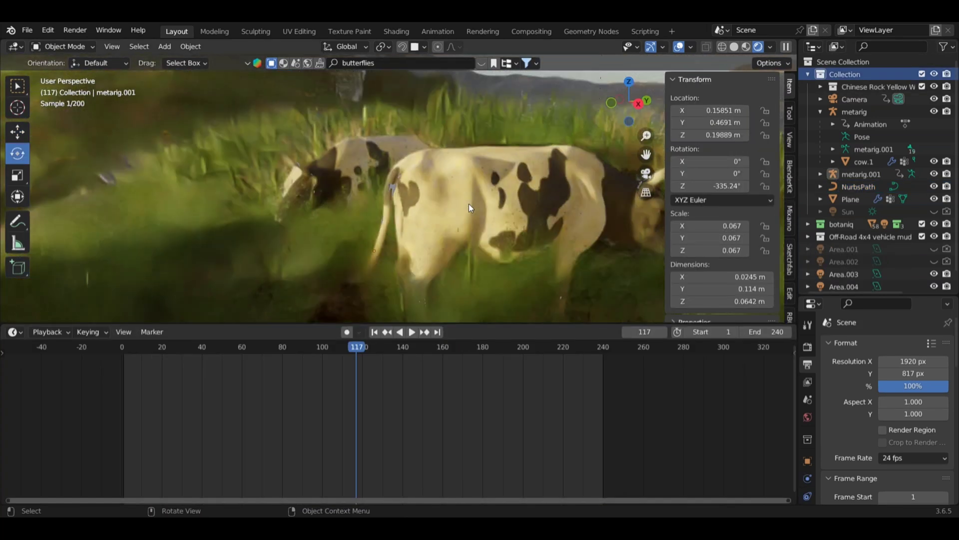
{"action": "scroll", "coordinate": [468, 206], "scroll_direction": "down", "scroll_amount": 3}
{"action": "left_click", "coordinate": [337, 200]}
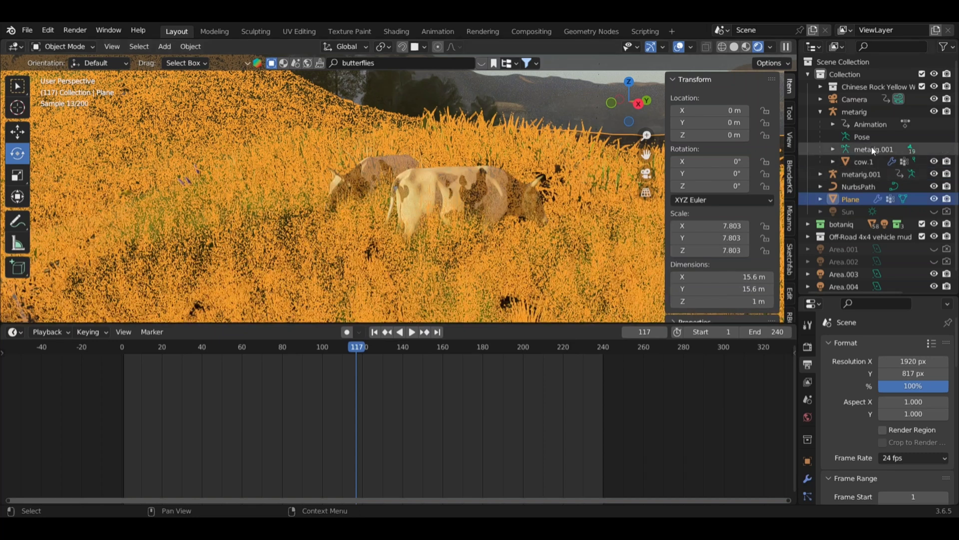
{"action": "left_click", "coordinate": [855, 112]}
{"action": "left_click", "coordinate": [369, 178]}
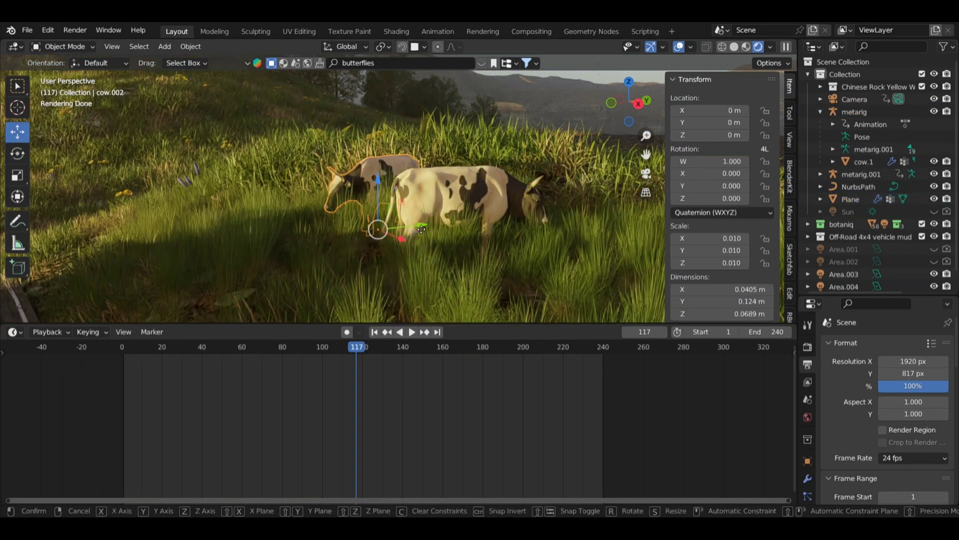
{"action": "left_click_drag", "start_coordinate": [422, 229], "coordinate": [386, 232]}
{"action": "right_click", "coordinate": [385, 231]}
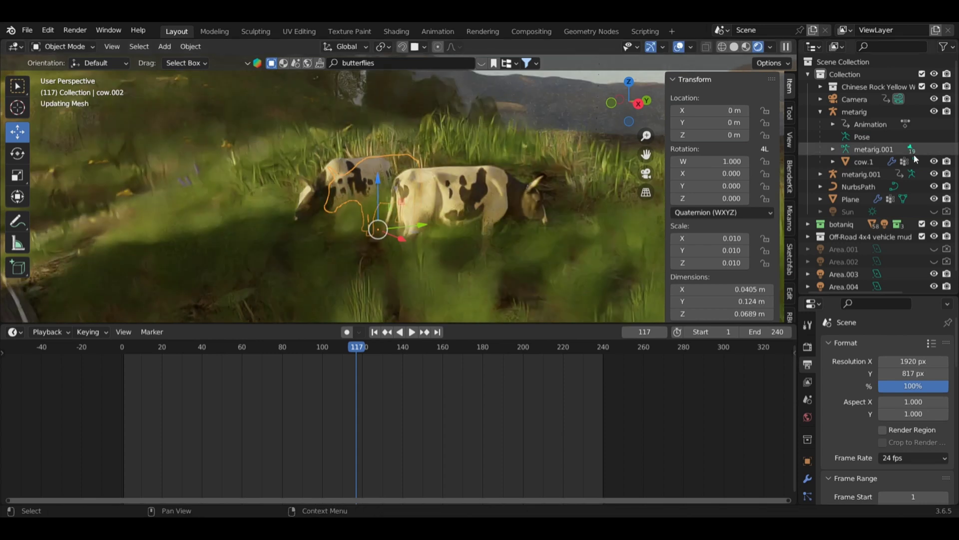
Move the rear cow's rig metarig.001 along Y to about 0.42 m and scale it up to 0.074
{"action": "left_click", "coordinate": [880, 176]}
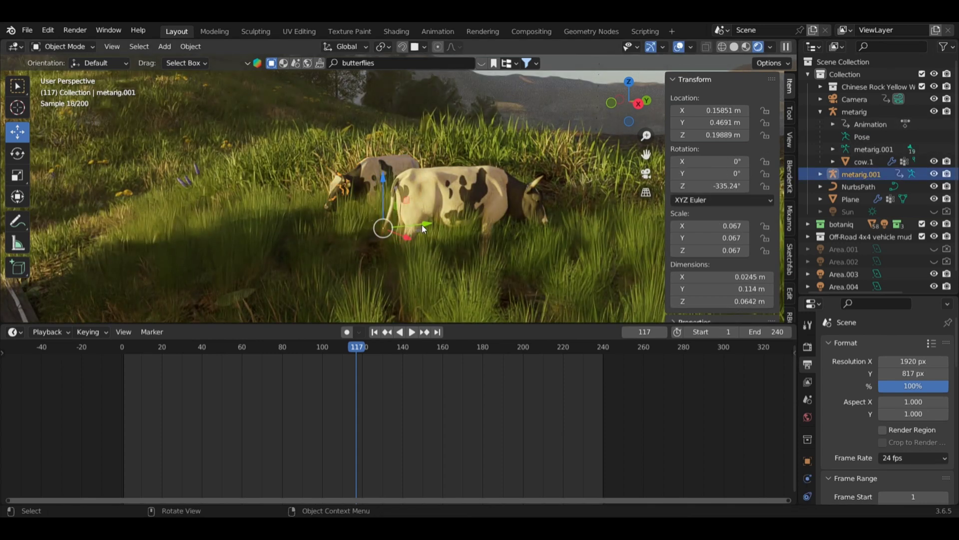
{"action": "left_click_drag", "start_coordinate": [408, 229], "coordinate": [377, 229]}
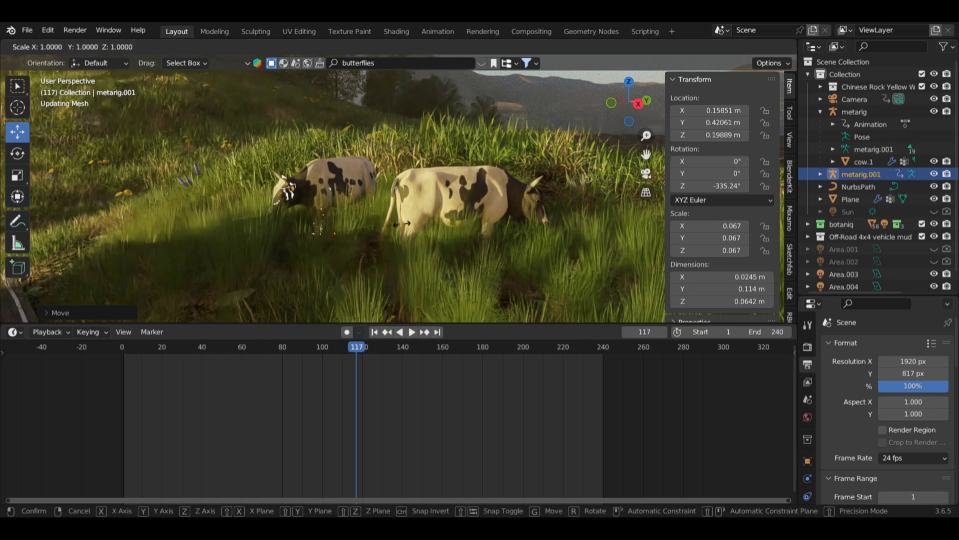
{"action": "left_click", "coordinate": [408, 223]}
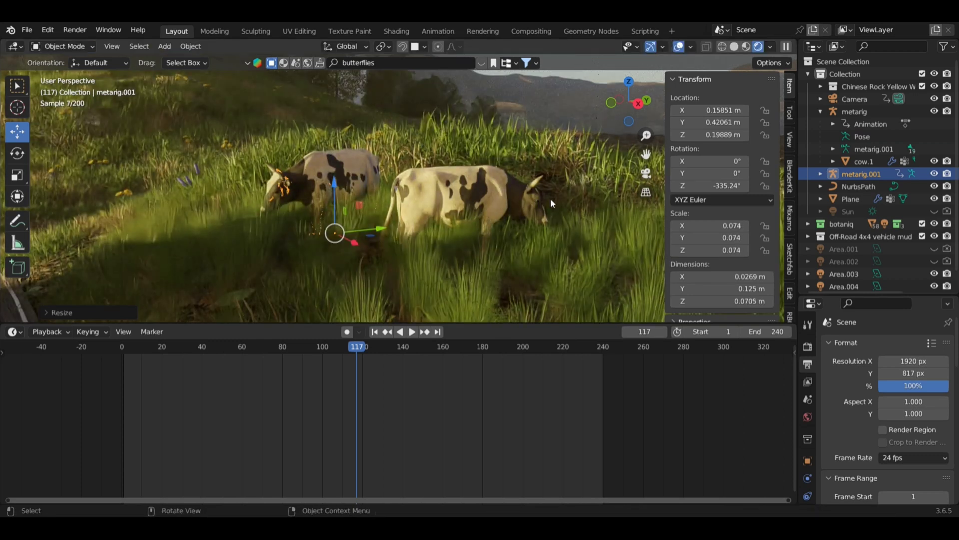
Check the cows through the camera and move the front cow's rig metarig along Y to about 0.456 m
{"action": "left_click", "coordinate": [647, 174]}
{"action": "left_click", "coordinate": [647, 173]}
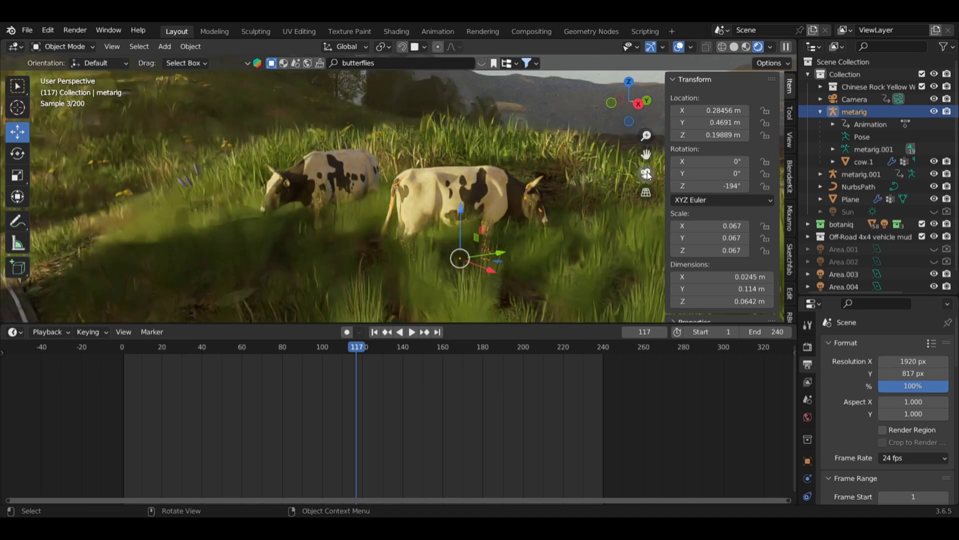
{"action": "middle_click_drag", "start_coordinate": [335, 234], "coordinate": [303, 233]}
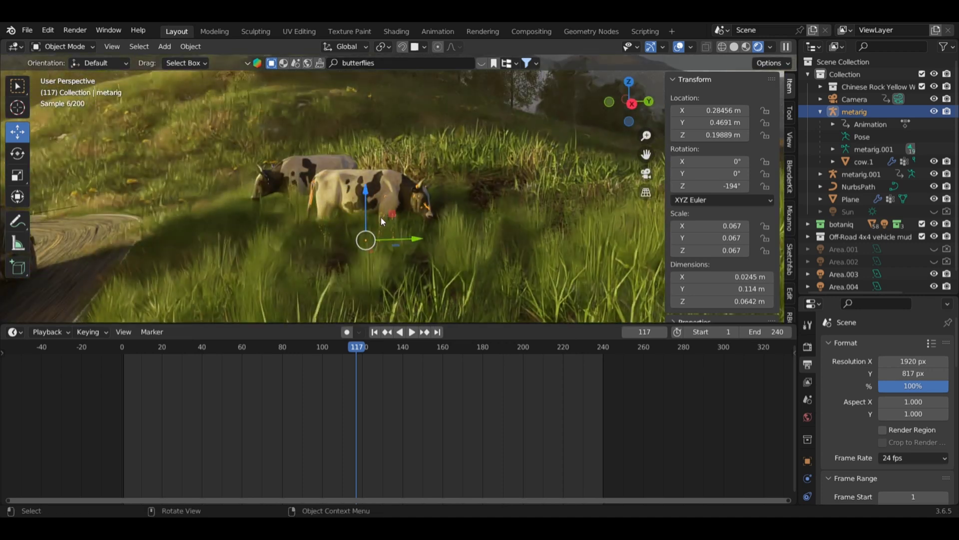
{"action": "left_click_drag", "start_coordinate": [413, 242], "coordinate": [399, 242]}
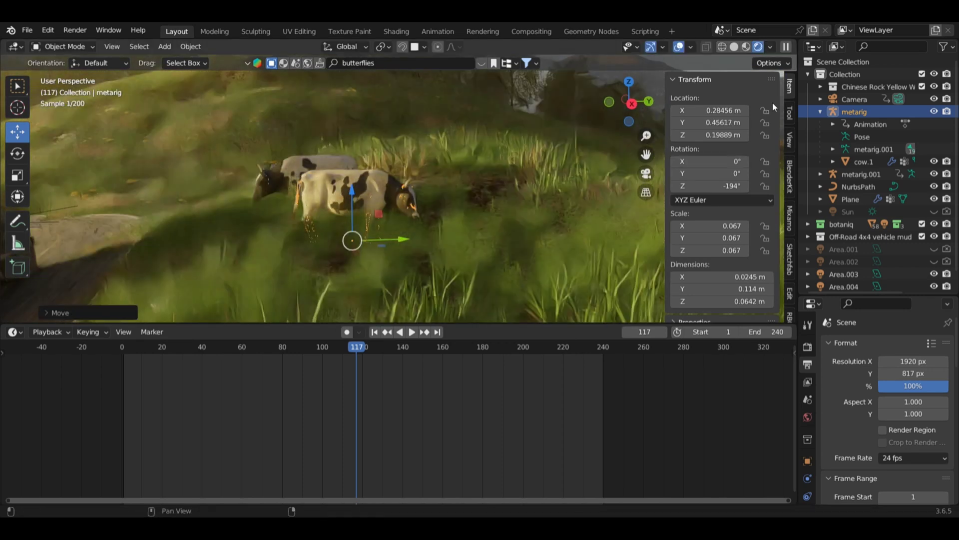
Switch the viewport to Solid shading and scrub the animation back from frame 117 in the camera view
{"action": "left_click", "coordinate": [735, 48]}
{"action": "middle_click_drag", "start_coordinate": [411, 217], "coordinate": [469, 218]}
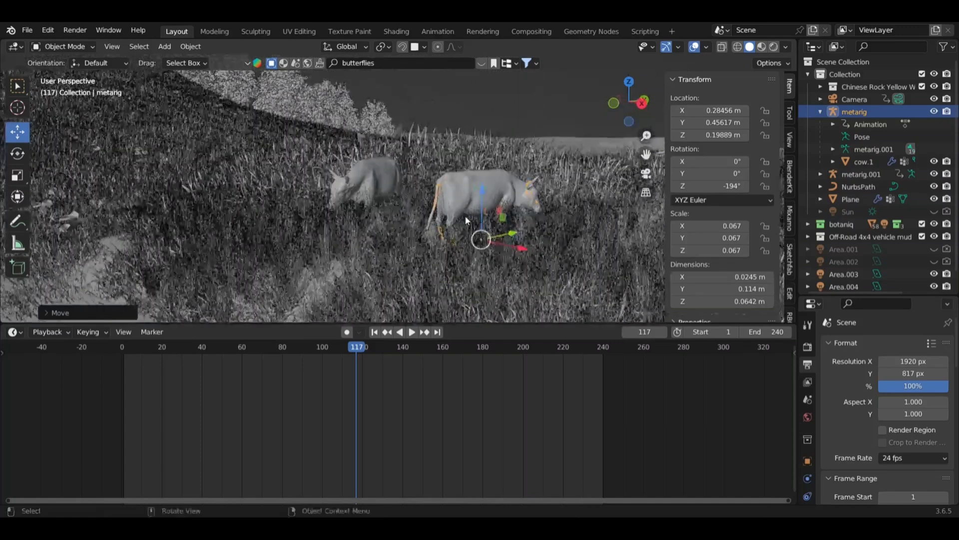
{"action": "left_click", "coordinate": [647, 174]}
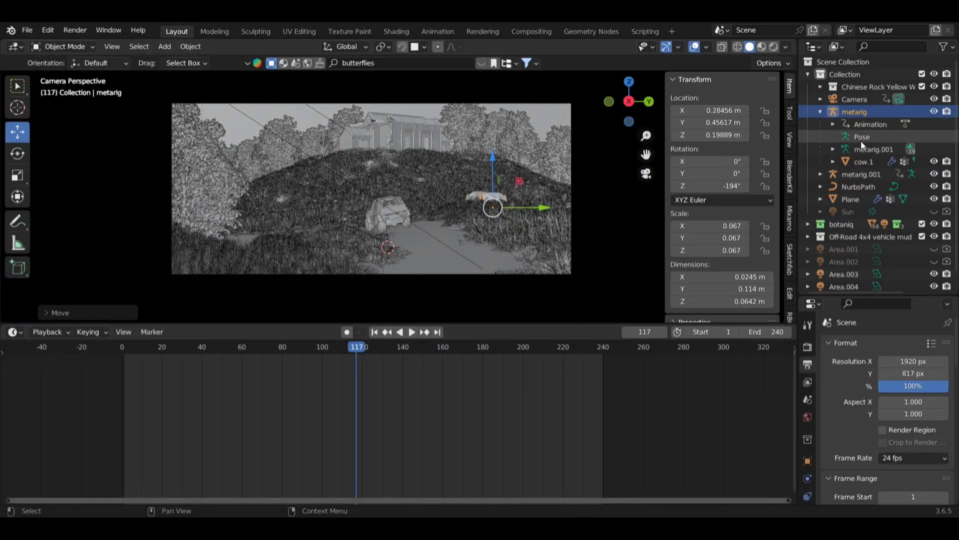
{"action": "left_click_drag", "start_coordinate": [355, 351], "coordinate": [295, 351]}
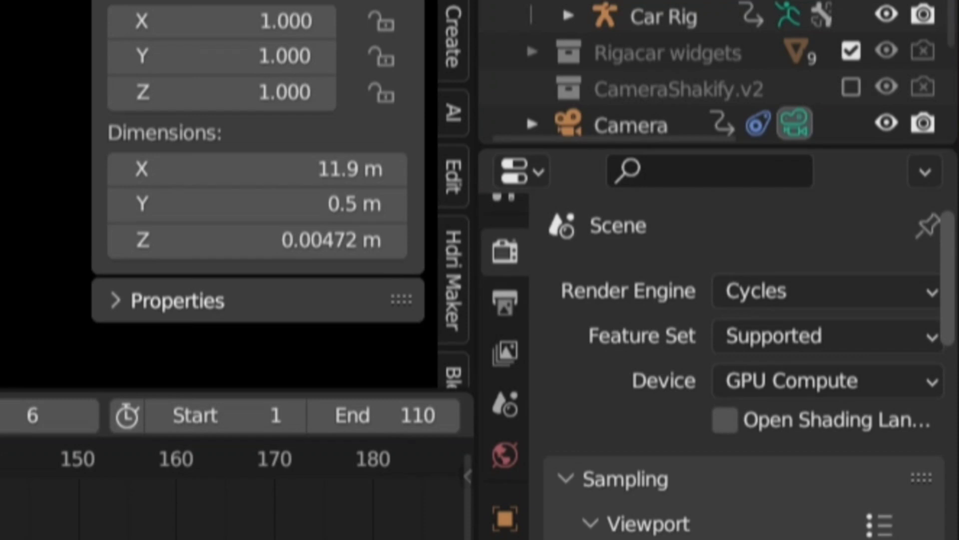
Set the render engine to Cycles with the Supported feature set and GPU Compute as the device
{"action": "left_click", "coordinate": [822, 298]}
{"action": "left_click", "coordinate": [846, 402]}
{"action": "left_click", "coordinate": [824, 334]}
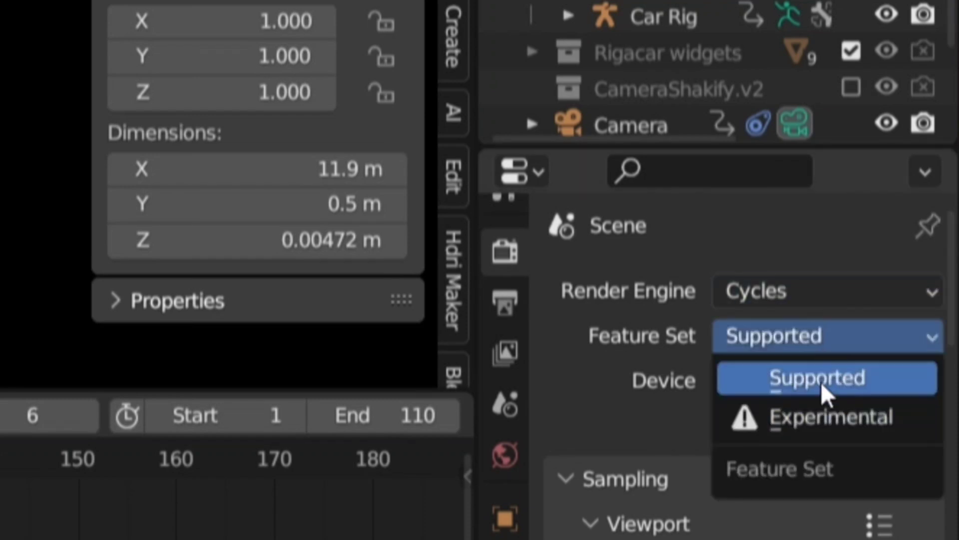
{"action": "left_click", "coordinate": [823, 381]}
{"action": "left_click", "coordinate": [825, 384]}
{"action": "left_click", "coordinate": [831, 455]}
Set the viewport sampling noise threshold to 0.1
{"action": "scroll", "coordinate": [837, 484], "scroll_direction": "down", "scroll_amount": 2}
{"action": "left_click", "coordinate": [842, 469]}
{"action": "type", "text": "0.1"}
{"action": "key", "text": "Return"}
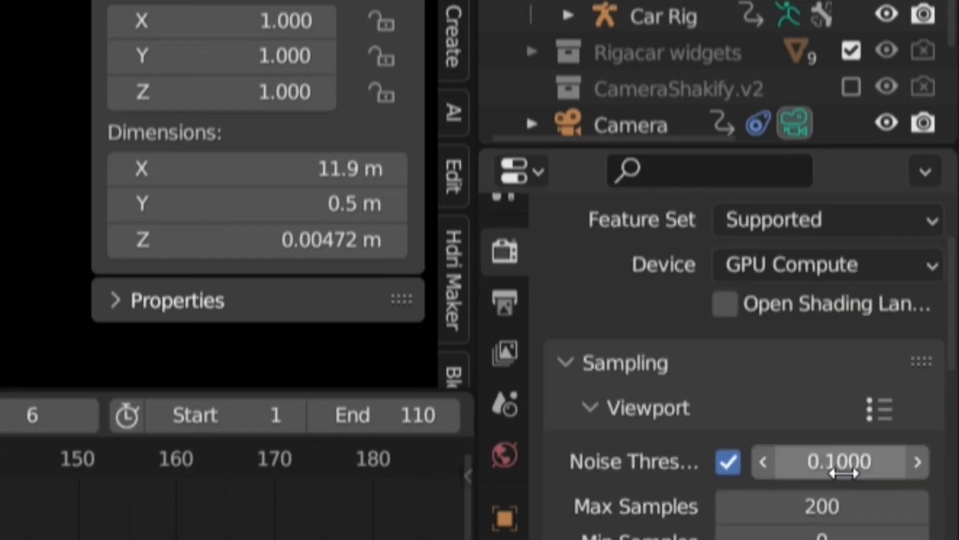
Review the Cycles render sampling, lights, light path bounces, clamping and caustics settings
{"action": "scroll", "coordinate": [832, 465], "scroll_direction": "down", "scroll_amount": 4}
{"action": "scroll", "coordinate": [820, 459], "scroll_direction": "down", "scroll_amount": 6}
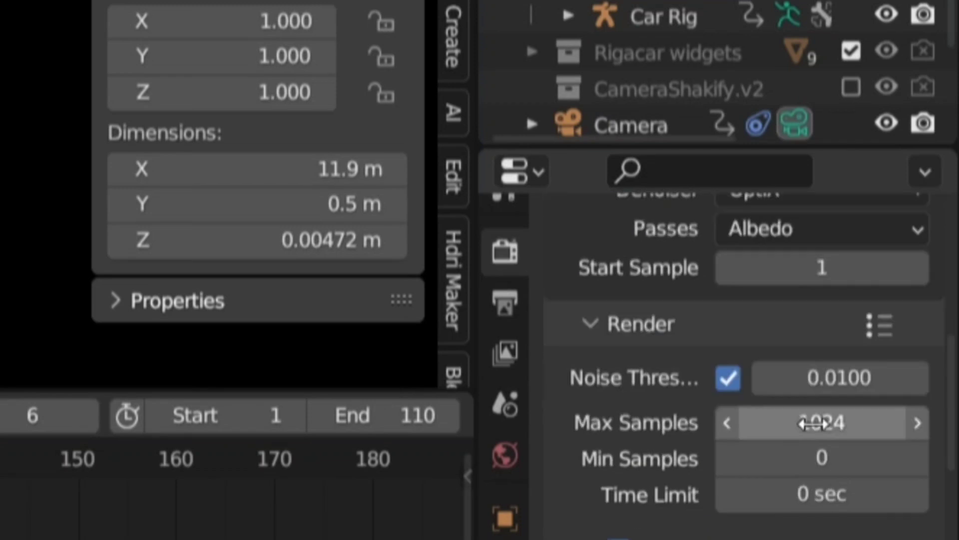
{"action": "scroll", "coordinate": [841, 533], "scroll_direction": "down", "scroll_amount": 12}
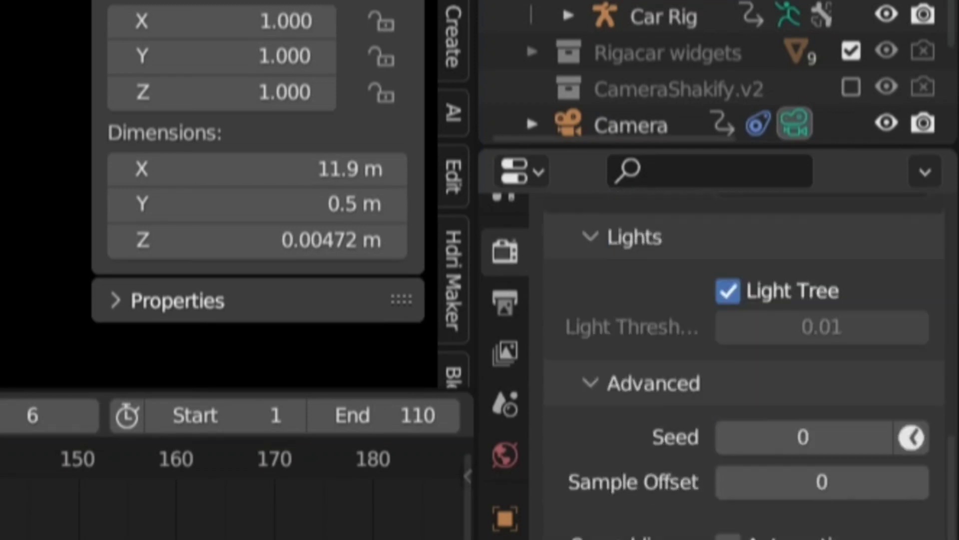
{"action": "scroll", "coordinate": [690, 513], "scroll_direction": "down", "scroll_amount": 6}
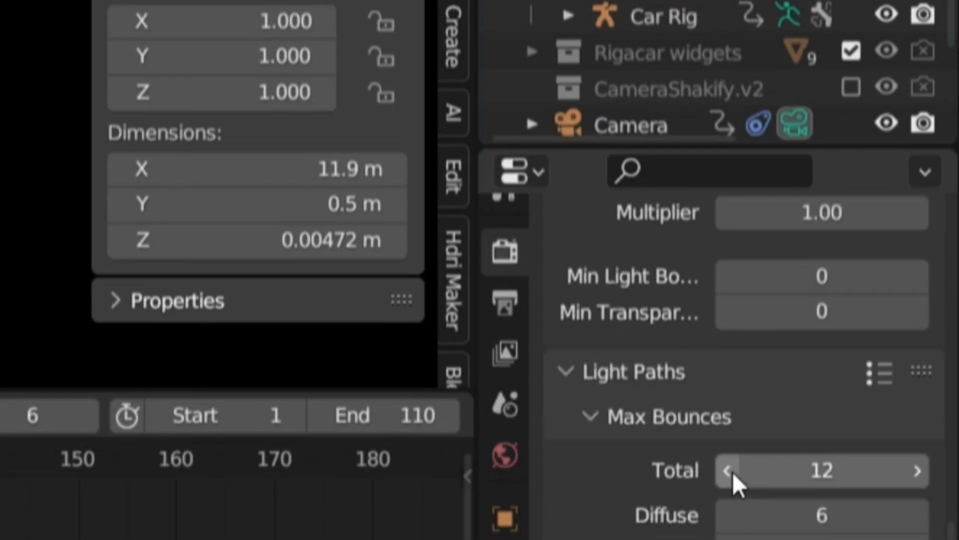
{"action": "scroll", "coordinate": [739, 369], "scroll_direction": "down", "scroll_amount": 7}
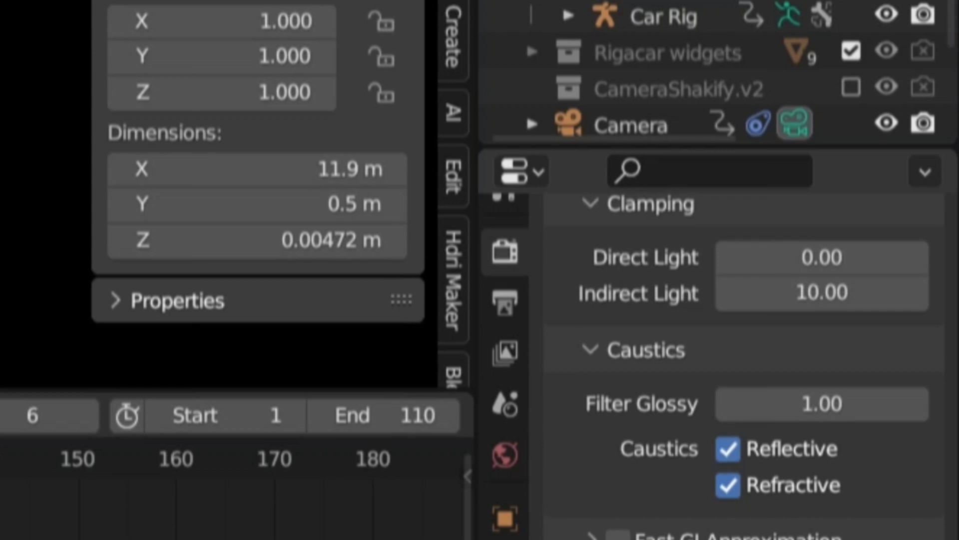
Check the view layer's Ambient Occlusion pass and the scene's Motion Blur render setting
{"action": "left_click", "coordinate": [502, 529]}
{"action": "left_click", "coordinate": [496, 353]}
{"action": "scroll", "coordinate": [765, 424], "scroll_direction": "up", "scroll_amount": 3}
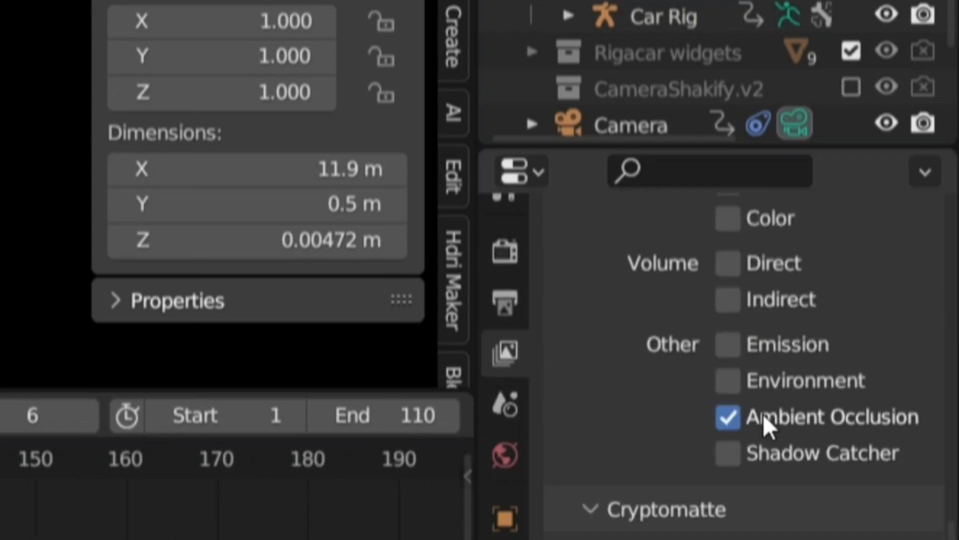
{"action": "left_click", "coordinate": [505, 250]}
{"action": "scroll", "coordinate": [575, 272], "scroll_direction": "down", "scroll_amount": 12}
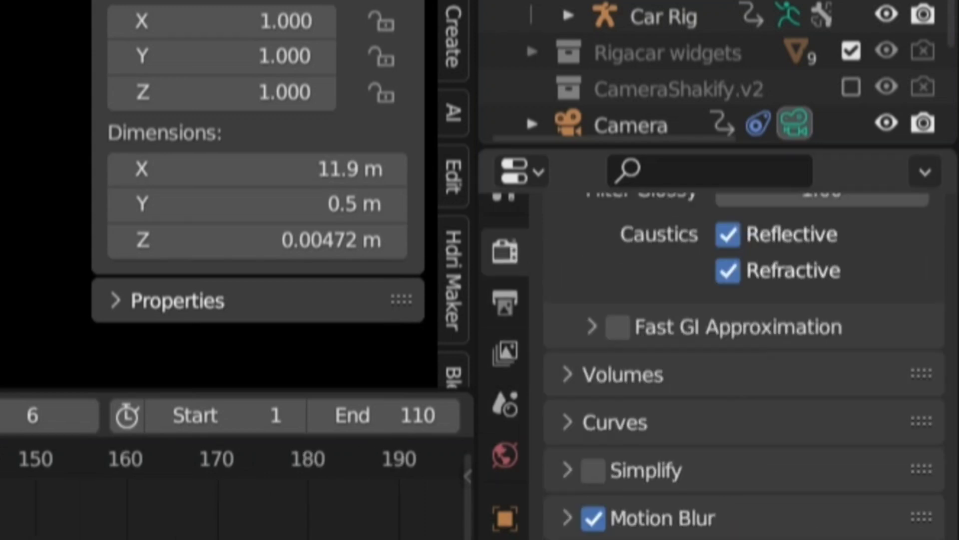
Show the scene's output settings and open the file format choices
{"action": "left_click", "coordinate": [505, 302]}
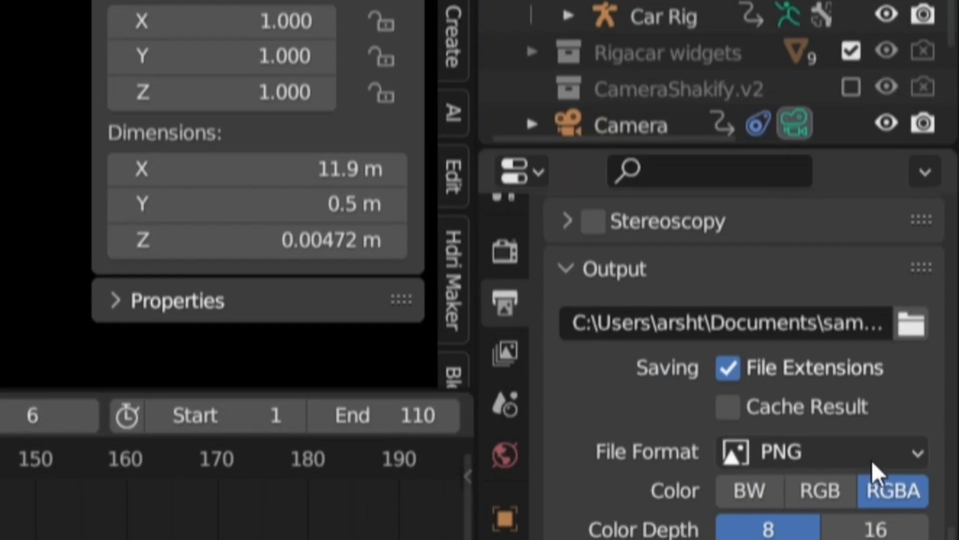
{"action": "left_click", "coordinate": [856, 452]}
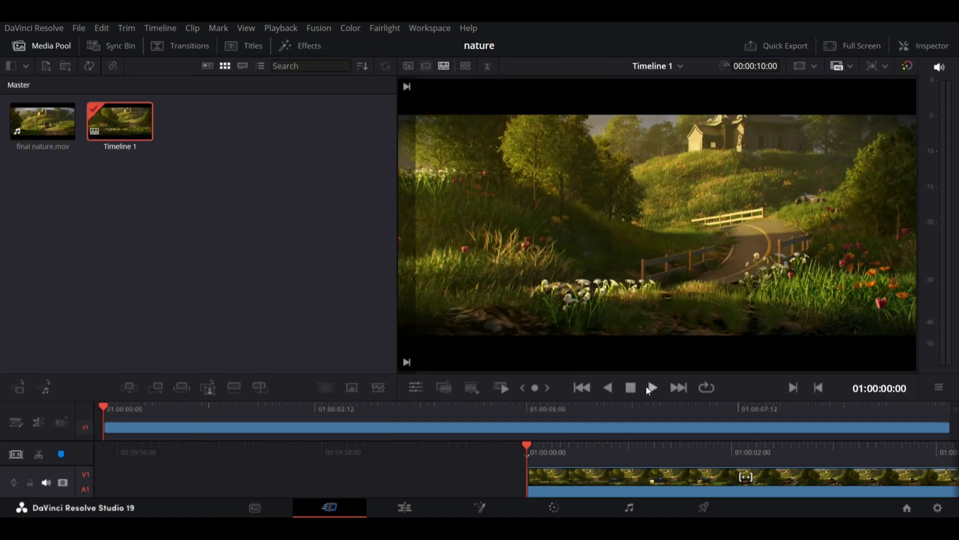
Switch to DaVinci Resolve and play the finished nature animation on Timeline 1
{"action": "left_click", "coordinate": [646, 386]}
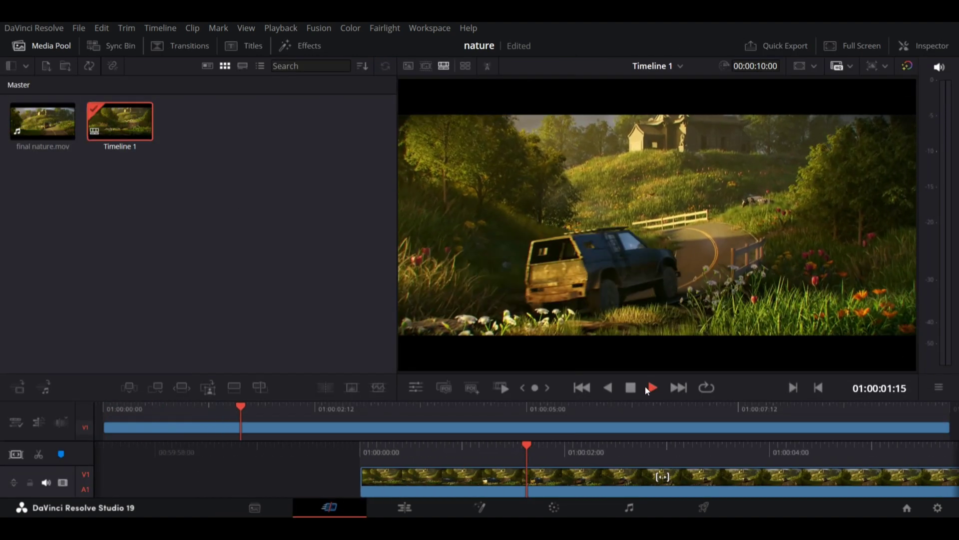
Switch to color grading, add two serial corrector nodes, and set the second node's gain to red 1.02, green 0.99 and blue 0.98
{"action": "left_click", "coordinate": [554, 507]}
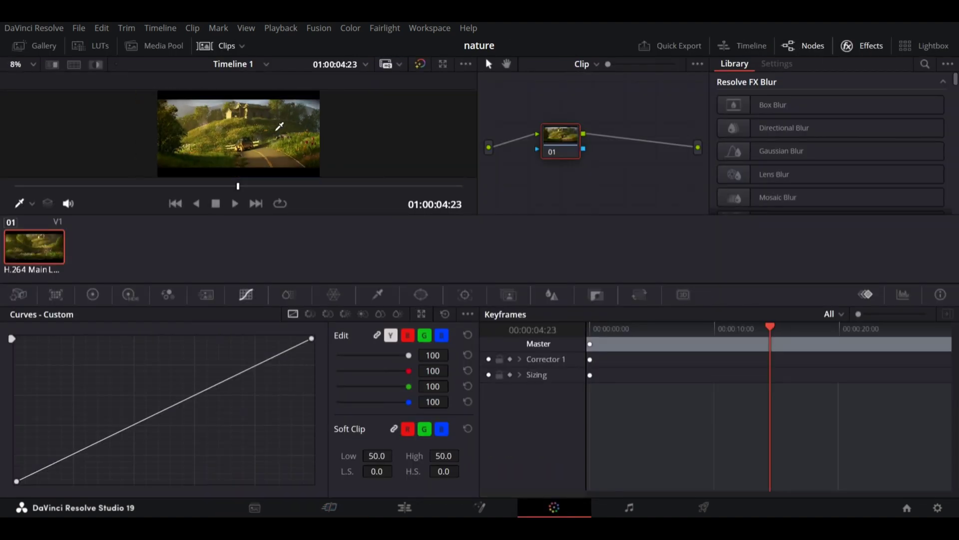
{"action": "left_click", "coordinate": [92, 294]}
{"action": "key", "text": "alt+s"}
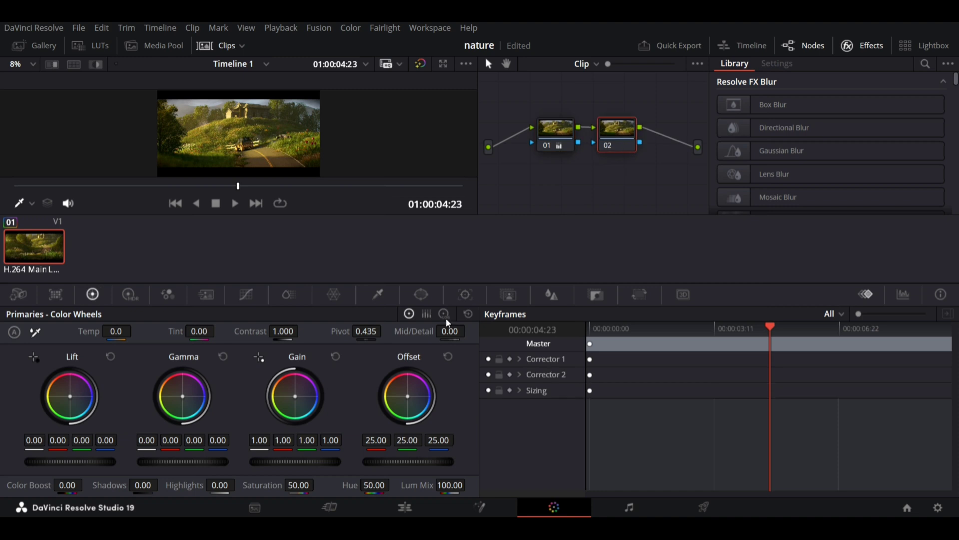
{"action": "key", "text": "alt+o"}
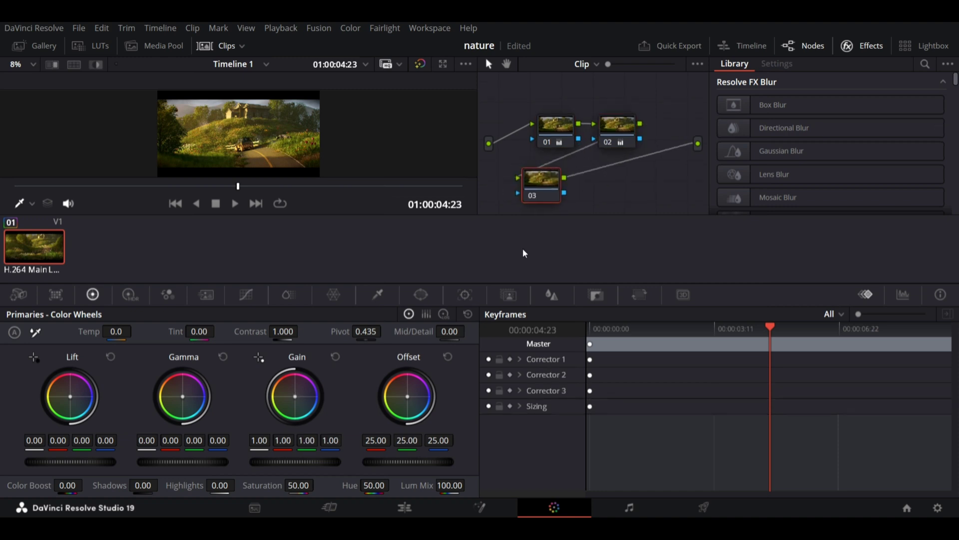
{"action": "left_click", "coordinate": [617, 131]}
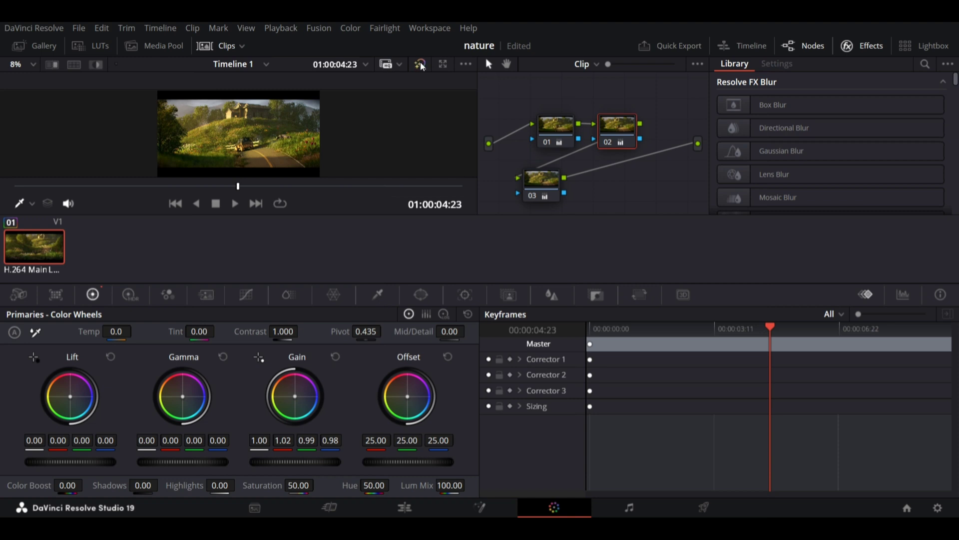
Add a fourth corrector node after node 03 and adjust its Shadows value
{"action": "middle_click_drag", "start_coordinate": [580, 188], "coordinate": [553, 185]}
{"action": "left_click", "coordinate": [515, 178]}
{"action": "key", "text": "alt+s"}
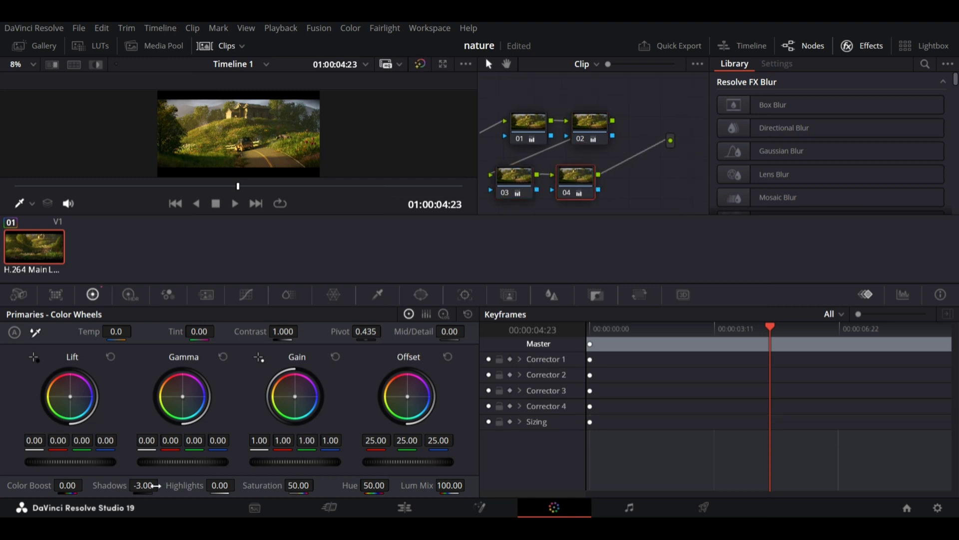
{"action": "left_click_drag", "start_coordinate": [156, 486], "coordinate": [225, 493]}
Add two more serial nodes to the grade and place the sixth node below the second row
{"action": "key", "text": "alt+s"}
{"action": "key", "text": "alt+s"}
{"action": "middle_click_drag", "start_coordinate": [677, 199], "coordinate": [664, 140]}
{"action": "left_click_drag", "start_coordinate": [686, 123], "coordinate": [545, 203]}
Search the effects library for "film" and apply Film Look Creator to node 06
{"action": "left_click", "coordinate": [925, 64]}
{"action": "type", "text": "film"}
{"action": "left_click_drag", "start_coordinate": [833, 189], "coordinate": [547, 201]}
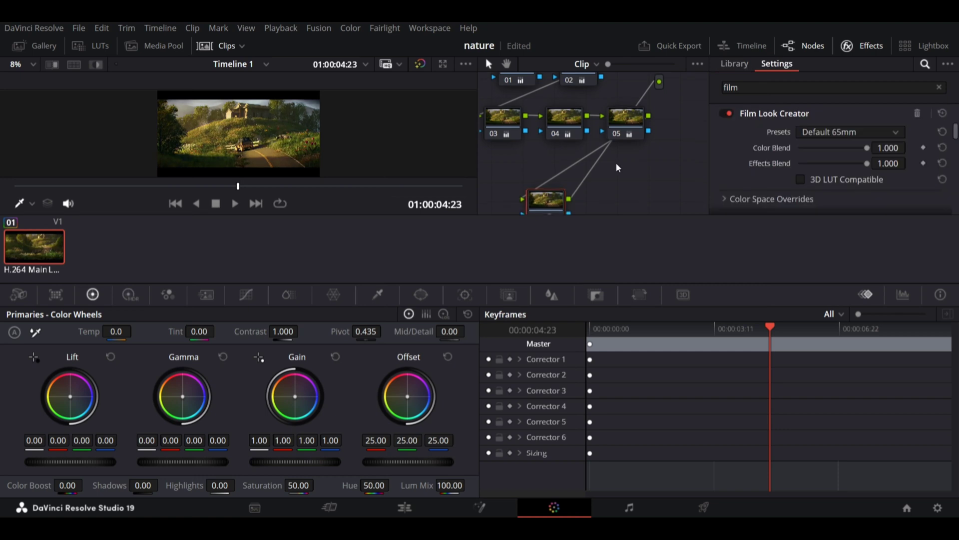
Set the Film Look Creator preset to Cinematic
{"action": "scroll", "coordinate": [861, 160], "scroll_direction": "down", "scroll_amount": 2}
{"action": "scroll", "coordinate": [863, 167], "scroll_direction": "up", "scroll_amount": 2}
{"action": "left_click", "coordinate": [856, 136]}
{"action": "left_click", "coordinate": [859, 180]}
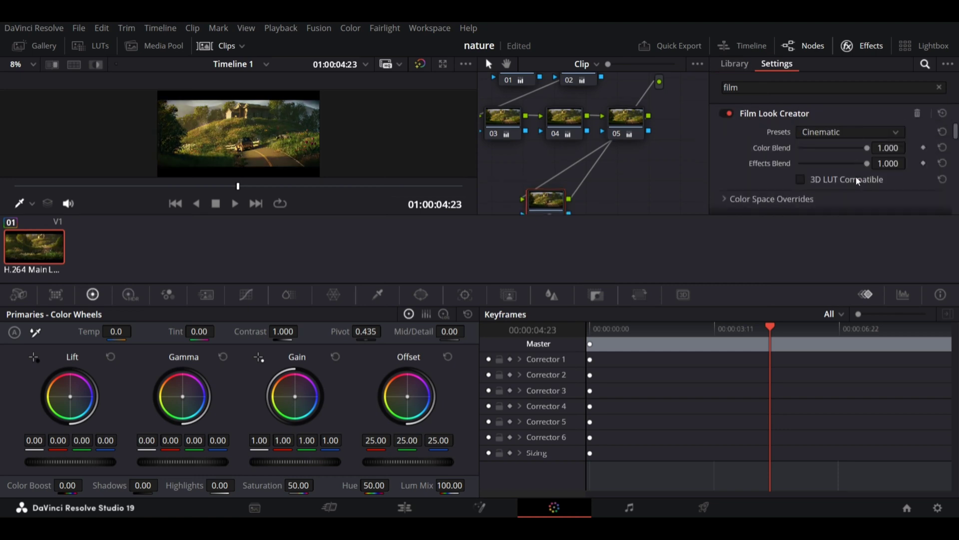
Set the Core Look to Vintage, the Film Look Blend to about 0.119 and the Skin Bias to about -0.229
{"action": "scroll", "coordinate": [846, 167], "scroll_direction": "down", "scroll_amount": 1}
{"action": "scroll", "coordinate": [845, 166], "scroll_direction": "down", "scroll_amount": 2}
{"action": "left_click", "coordinate": [850, 139]}
{"action": "left_click", "coordinate": [848, 154]}
{"action": "scroll", "coordinate": [839, 167], "scroll_direction": "up", "scroll_amount": 1}
{"action": "left_click_drag", "start_coordinate": [867, 159], "coordinate": [811, 161]}
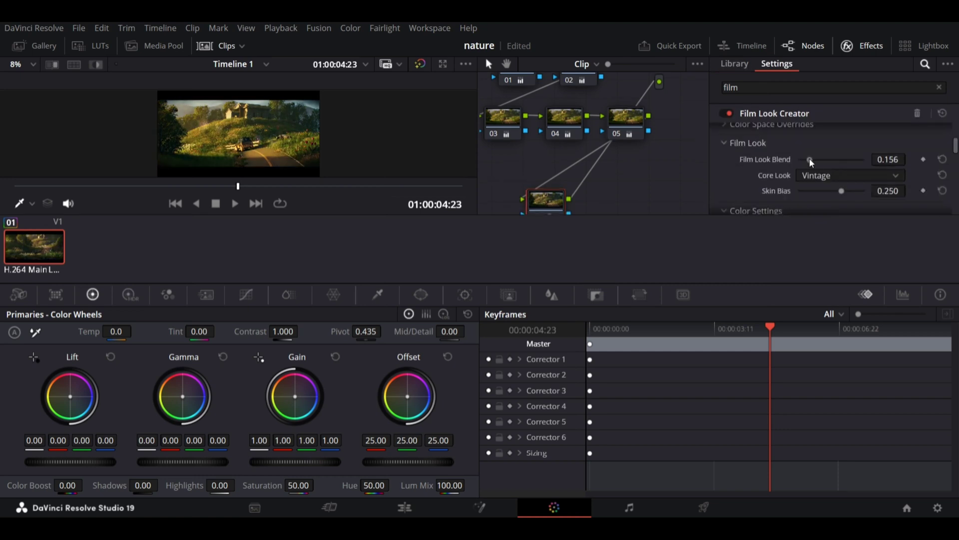
{"action": "scroll", "coordinate": [827, 165], "scroll_direction": "up", "scroll_amount": 2}
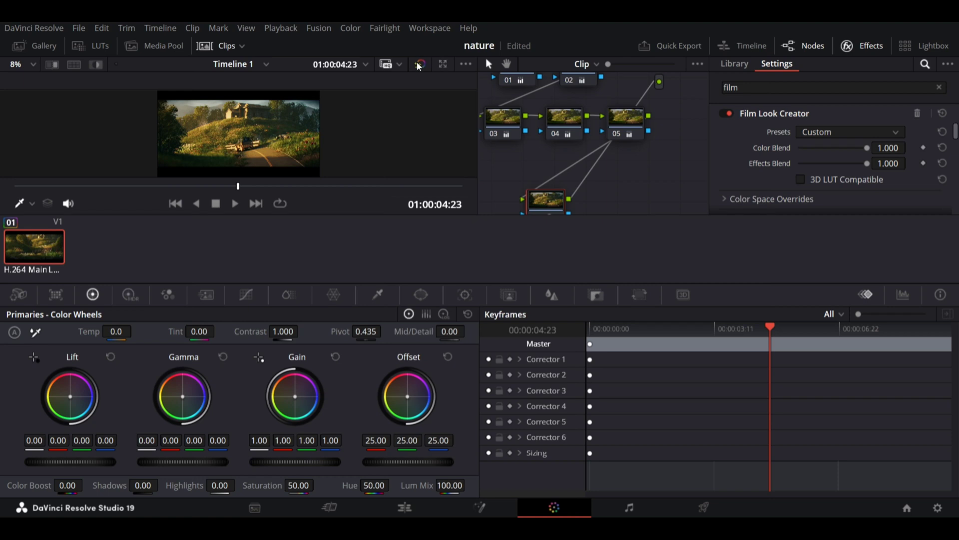
{"action": "scroll", "coordinate": [866, 171], "scroll_direction": "down", "scroll_amount": 2}
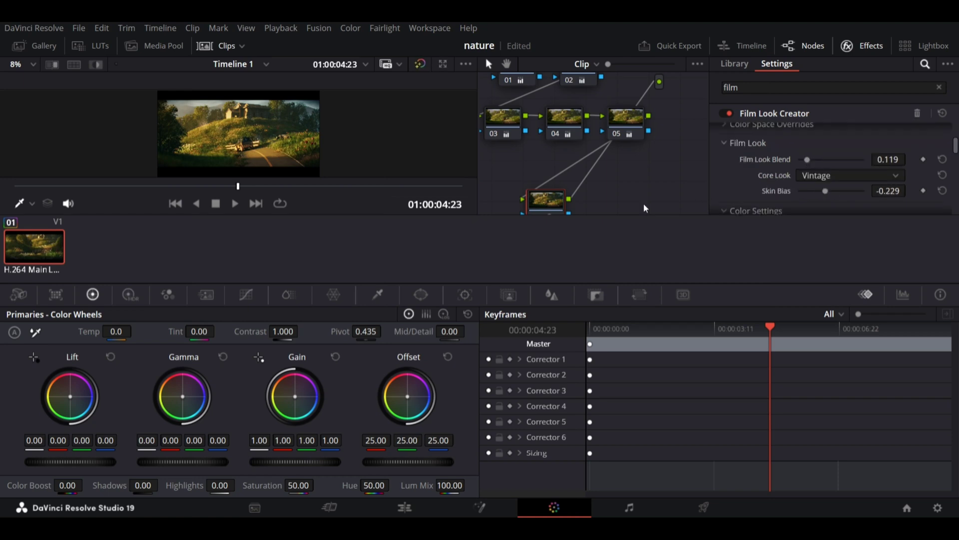
Add a seventh corrector node and apply the Rec709 Fujifilm 3513DI D55 LUT from Film Looks to it
{"action": "left_click", "coordinate": [331, 508]}
{"action": "left_click", "coordinate": [554, 507]}
{"action": "left_click", "coordinate": [735, 62]}
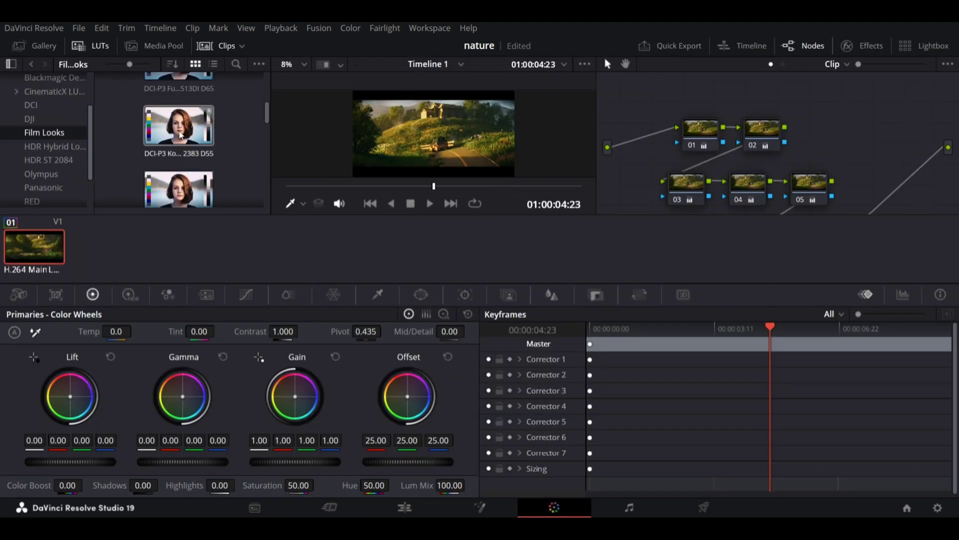
{"action": "scroll", "coordinate": [859, 174], "scroll_direction": "down", "scroll_amount": 3}
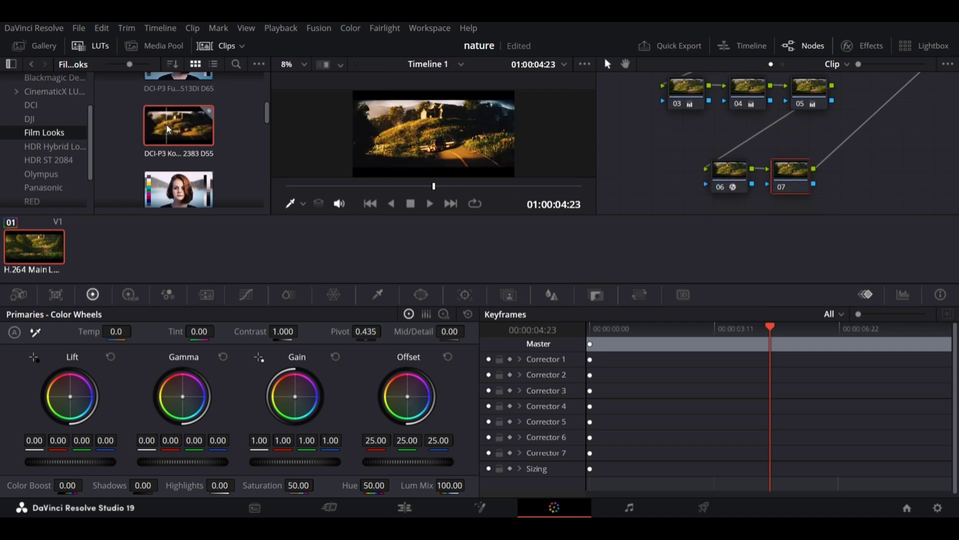
{"action": "scroll", "coordinate": [250, 152], "scroll_direction": "down", "scroll_amount": 4}
{"action": "left_click_drag", "start_coordinate": [187, 99], "coordinate": [646, 208]}
{"action": "left_click_drag", "start_coordinate": [646, 209], "coordinate": [791, 172]}
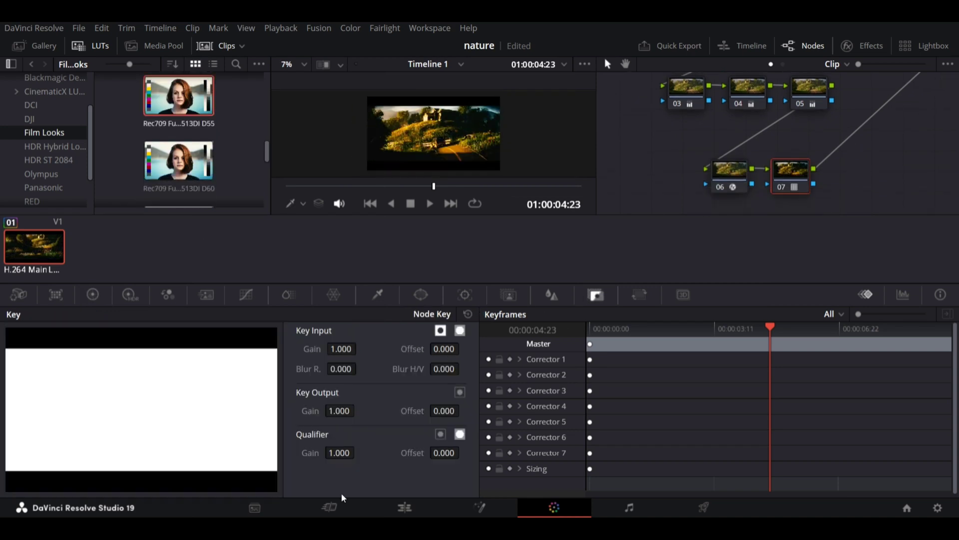
Reduce node 07's LUT strength by setting its Key Output Gain to 0.1
{"action": "double_click", "coordinate": [339, 410]}
{"action": "type", "text": "0.1"}
{"action": "key", "text": "Return"}
{"action": "scroll", "coordinate": [499, 137], "scroll_direction": "up", "scroll_amount": 2}
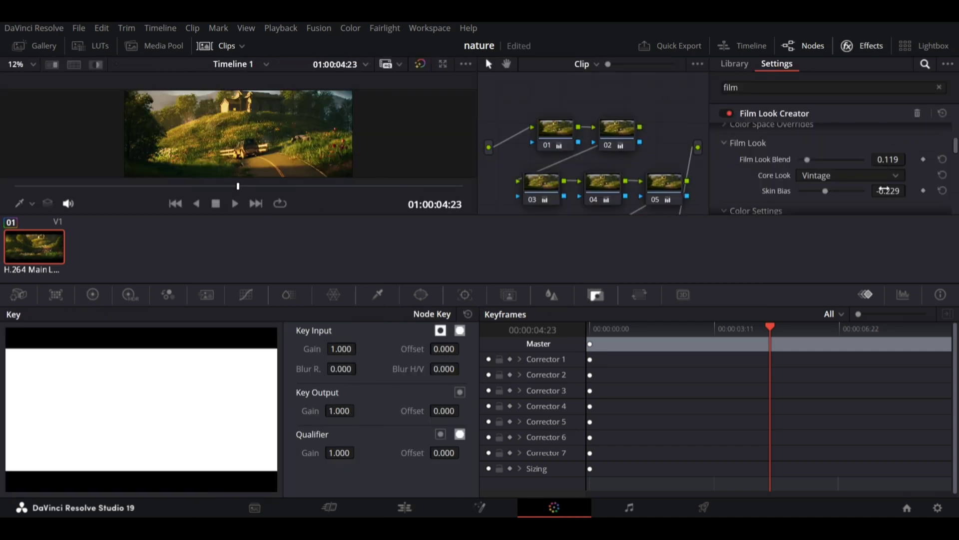
Expand Global Blend in node 06's Film Look Creator settings and set the Blend to about 0.614
{"action": "scroll", "coordinate": [863, 199], "scroll_direction": "down", "scroll_amount": 10}
{"action": "left_click", "coordinate": [755, 201]}
{"action": "scroll", "coordinate": [844, 198], "scroll_direction": "down", "scroll_amount": 1}
{"action": "left_click_drag", "start_coordinate": [864, 202], "coordinate": [841, 203]}
{"action": "scroll", "coordinate": [307, 137], "scroll_direction": "down", "scroll_amount": 3}
Try shifting an outer hue-saturation control point in the Color Warper
{"action": "left_click", "coordinate": [465, 294]}
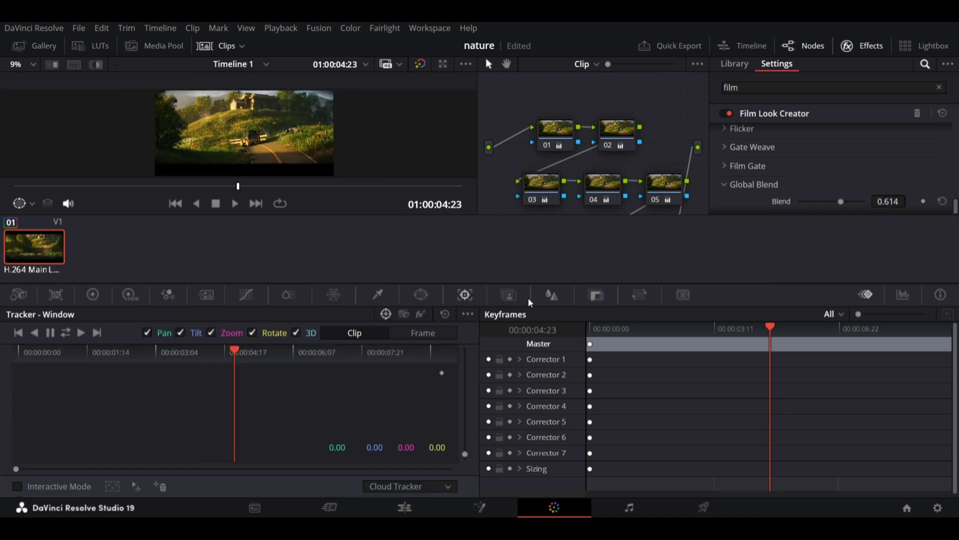
{"action": "left_click", "coordinate": [508, 295]}
{"action": "left_click", "coordinate": [594, 295]}
{"action": "left_click", "coordinate": [333, 294]}
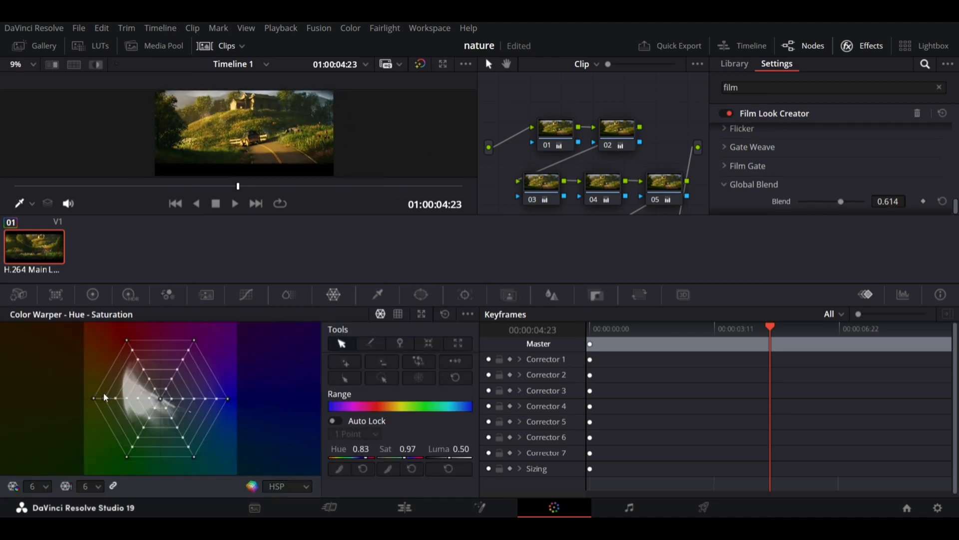
{"action": "left_click_drag", "start_coordinate": [129, 340], "coordinate": [128, 343]}
{"action": "key", "text": "ctrl+z"}
{"action": "key", "text": "ctrl+z"}
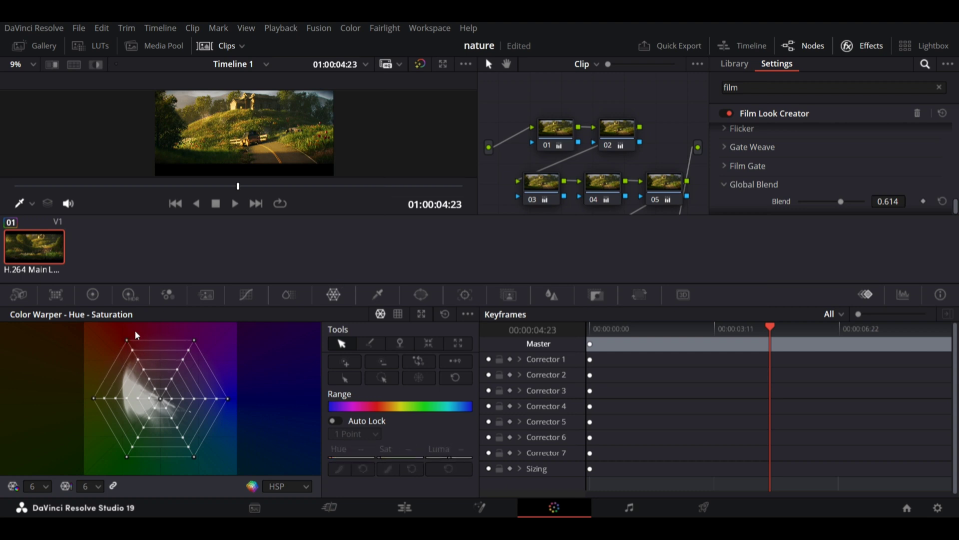
Select node 01 and compare the image with the color grade bypassed and enabled
{"action": "middle_click_drag", "start_coordinate": [663, 185], "coordinate": [684, 164]}
{"action": "left_click", "coordinate": [577, 114]}
{"action": "left_click", "coordinate": [420, 65]}
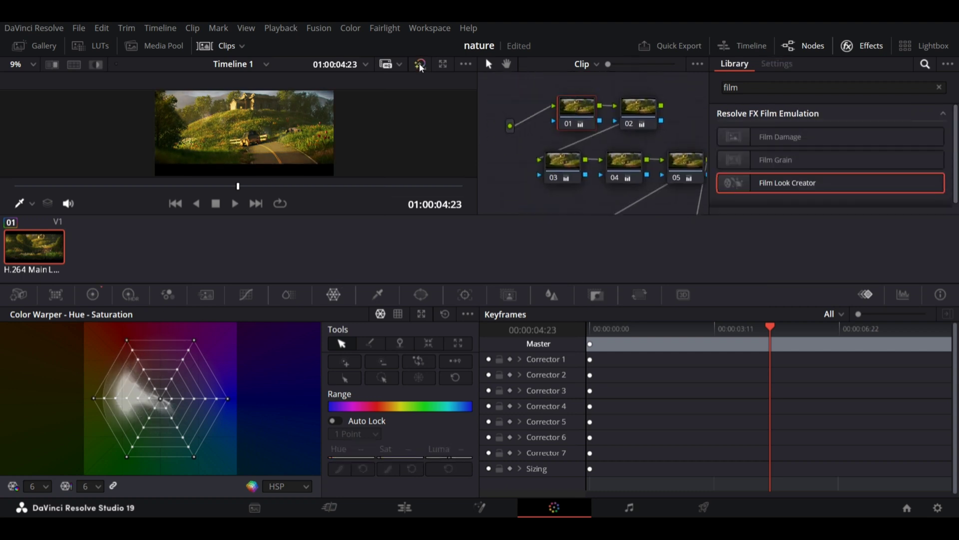
{"action": "left_click", "coordinate": [419, 64]}
{"action": "key", "text": "shift+4"}
Open the export settings, name the output file "cinematic nature" and browse for its save location
{"action": "left_click", "coordinate": [703, 508]}
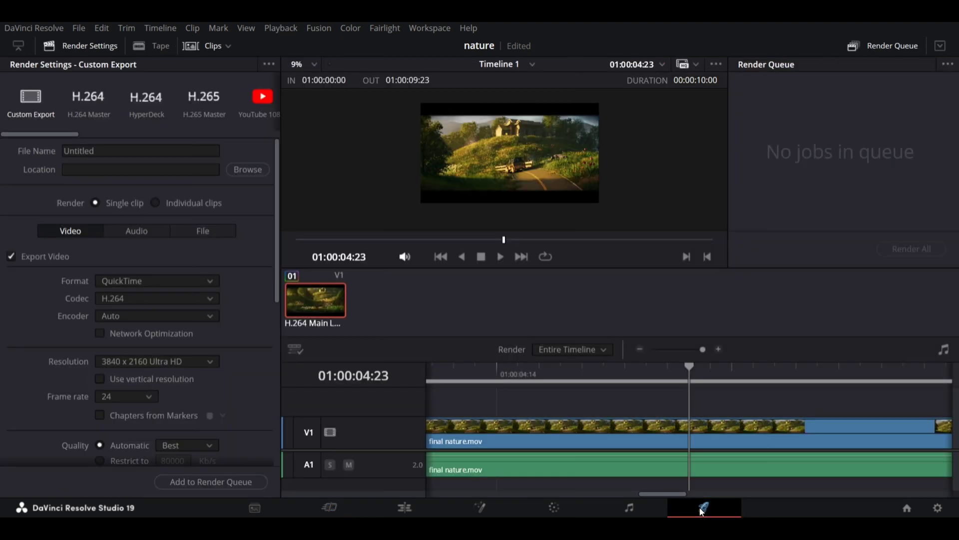
{"action": "double_click", "coordinate": [108, 151]}
{"action": "type", "text": "cin"}
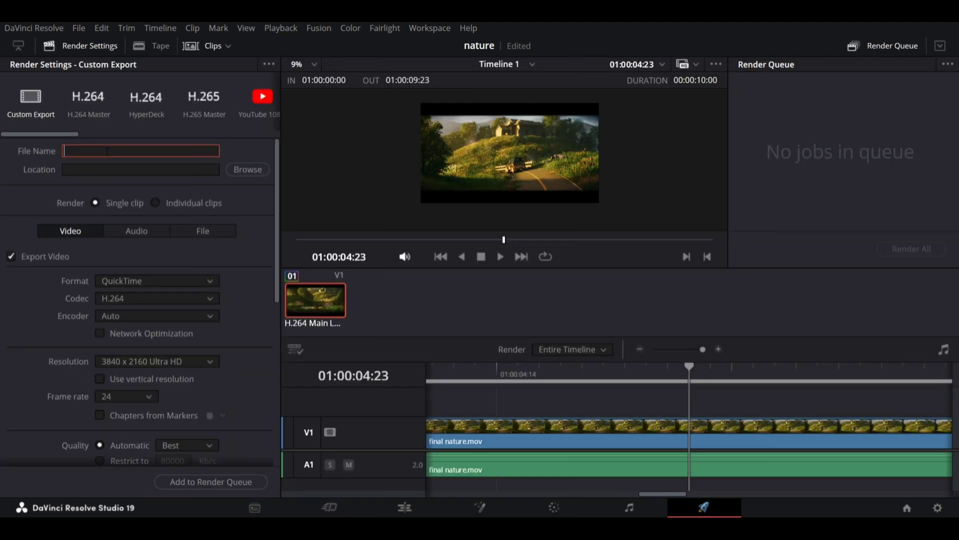
{"action": "type", "text": "ematic natur"}
{"action": "key", "text": "Return"}
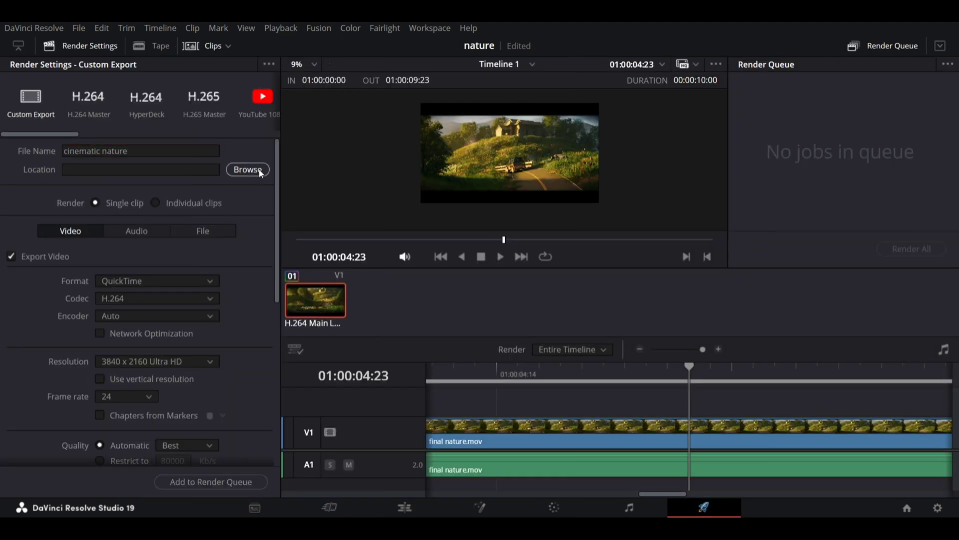
{"action": "left_click", "coordinate": [258, 169]}
Restrict the export quality to 50000 Kb/s and add the job to the render queue
{"action": "scroll", "coordinate": [184, 292], "scroll_direction": "down", "scroll_amount": 5}
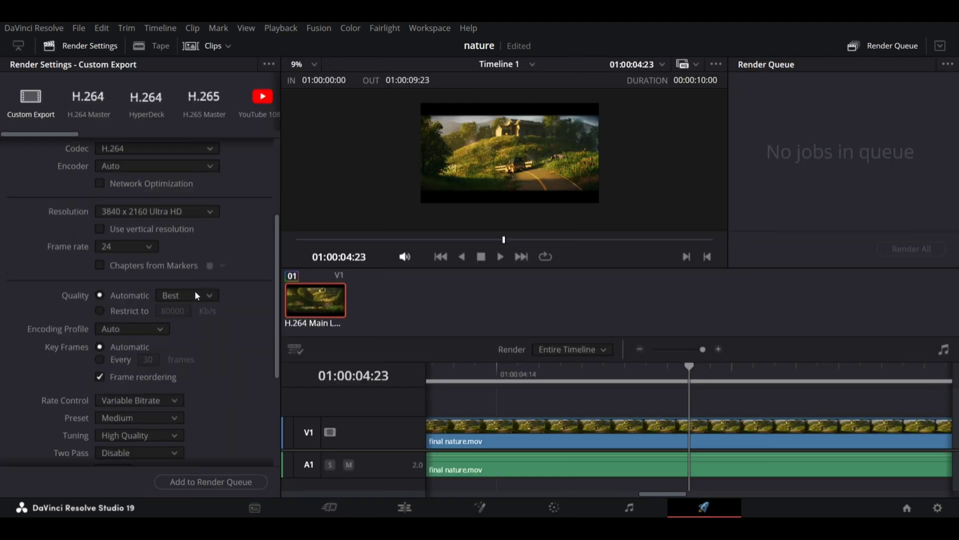
{"action": "left_click", "coordinate": [100, 274]}
{"action": "double_click", "coordinate": [173, 273]}
{"action": "type", "text": "50000"}
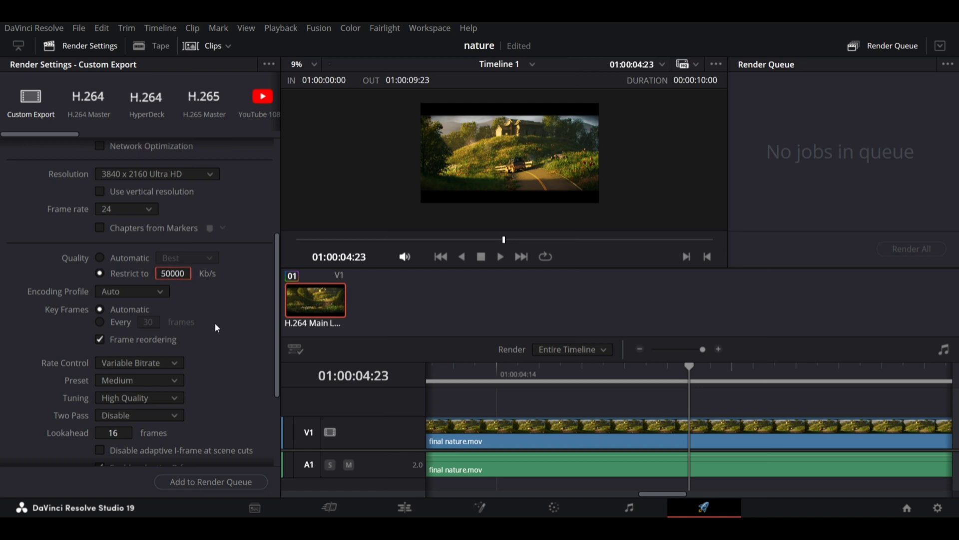
{"action": "scroll", "coordinate": [216, 328], "scroll_direction": "up", "scroll_amount": 5}
{"action": "left_click", "coordinate": [211, 482]}
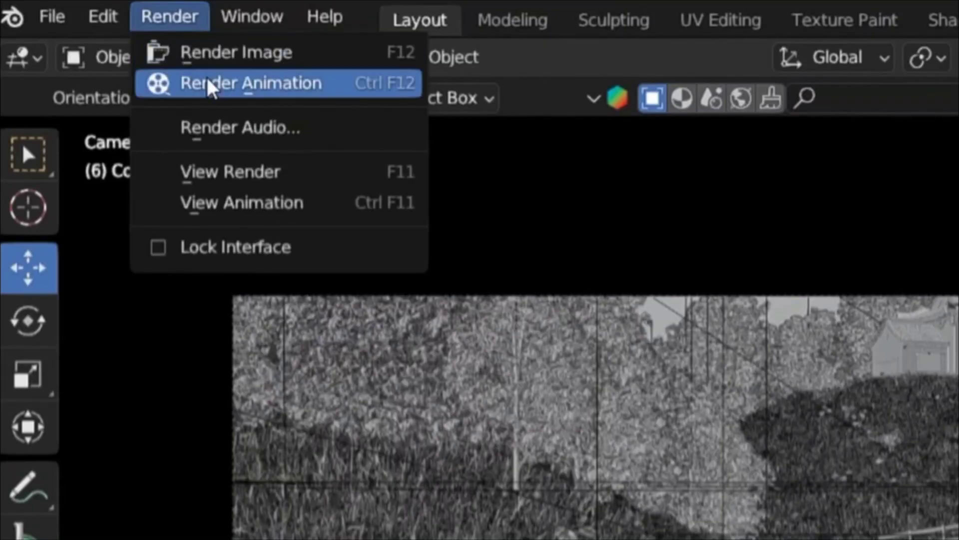
Switch to Blender and start rendering the animation
{"action": "left_click", "coordinate": [225, 94]}
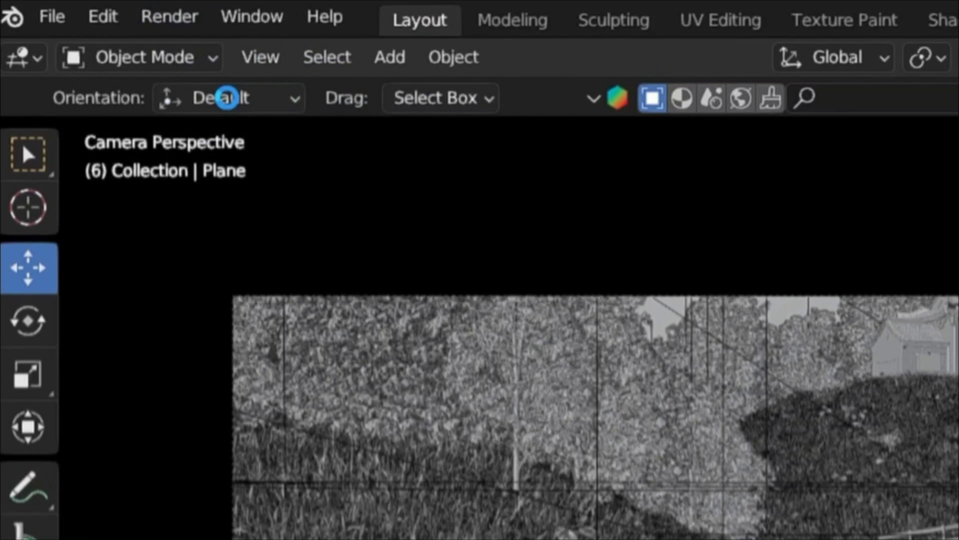